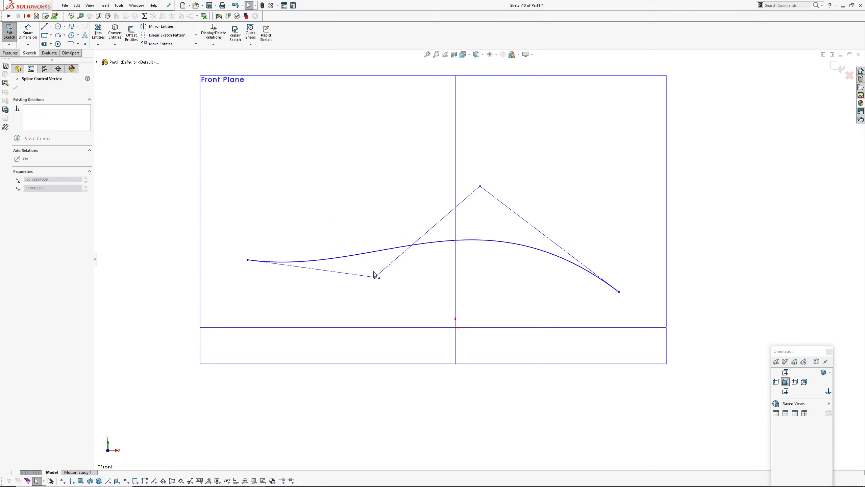
Step: Reshape the style spline into a rising S-curve by repositioning its two inner control vertices and both end points
left_click_drag(486, 187, 528, 142)
left_click_drag(619, 293, 656, 147)
left_click(351, 317)
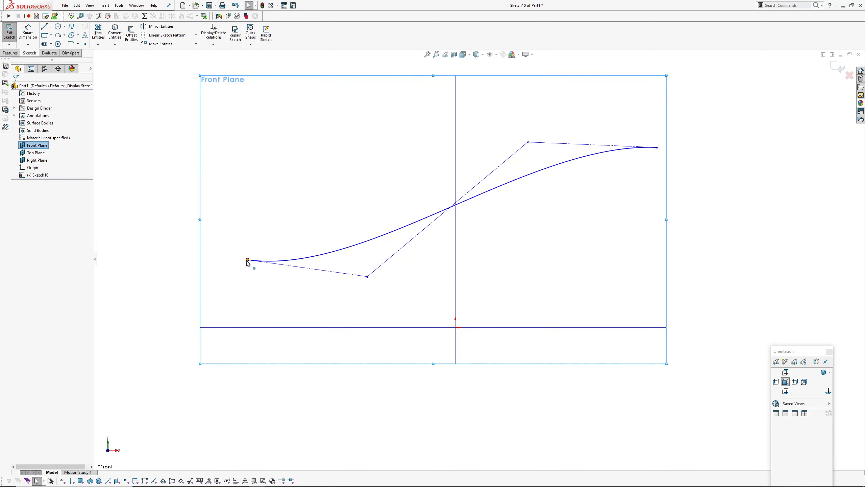
left_click_drag(247, 260, 236, 266)
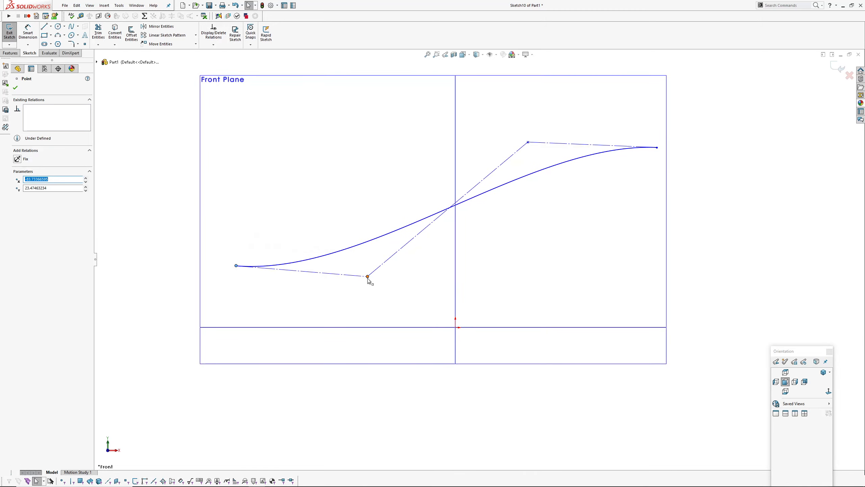
mouse_move(368, 278)
left_mouse_down()
mouse_move(366, 222)
mouse_move(375, 275)
left_mouse_up()
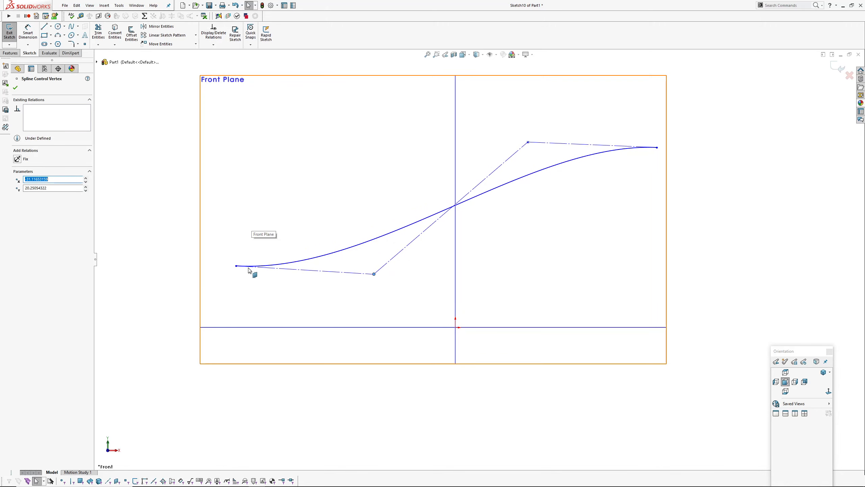
left_click(197, 279)
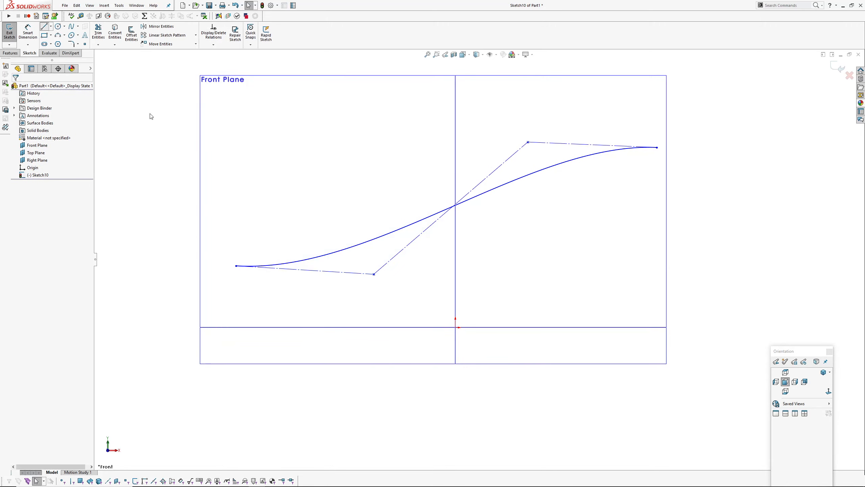
Step: Draw a horizontal line about 37 mm long outward from the spline's left end point
left_click(236, 266)
left_click(138, 266)
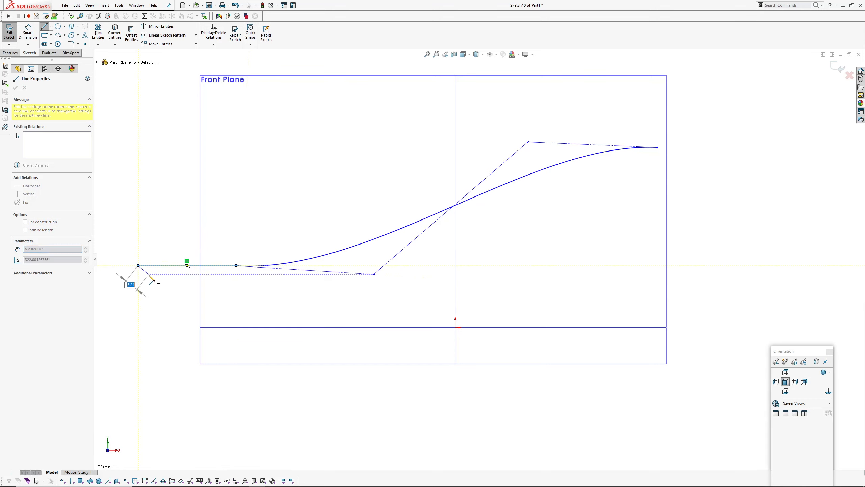
right_click(149, 275)
left_click(169, 281)
Step: Add a tangent relation between the horizontal line and the style spline
left_click(232, 266)
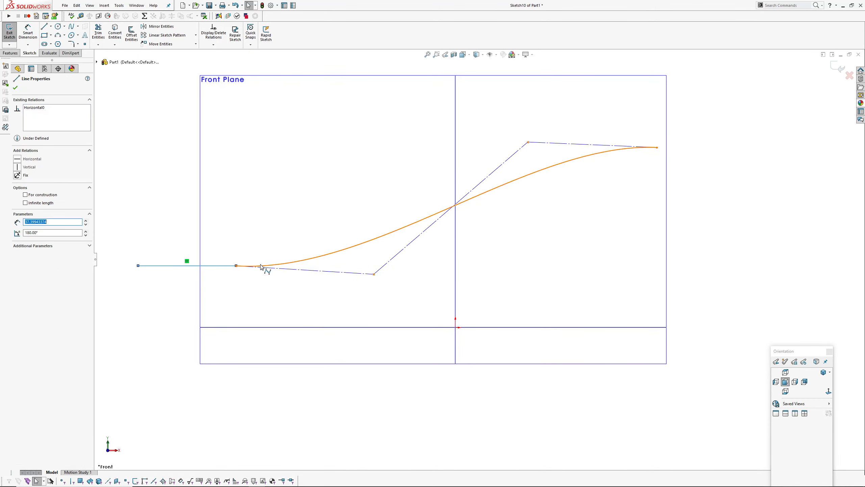
left_click(260, 267, "ctrl")
left_click(16, 206)
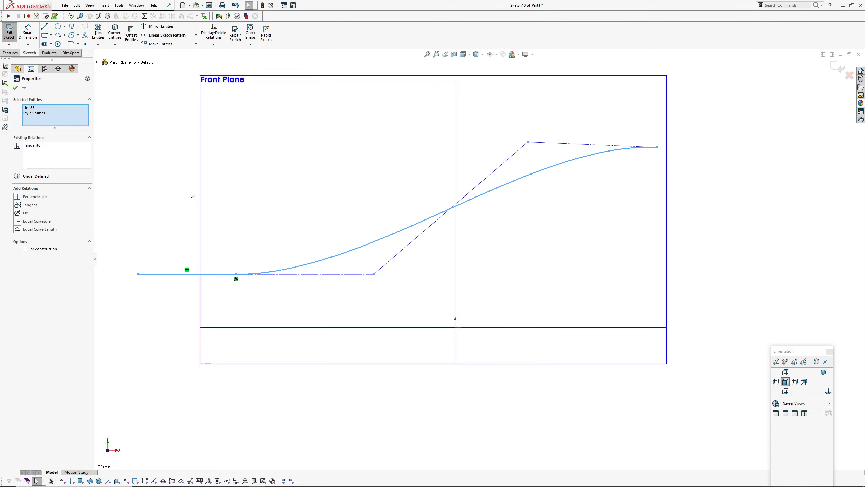
left_click(222, 247)
Step: Shift the horizontal tangent line down and back up, and raise the spline's upper control vertex
left_click_drag(214, 275, 378, 335)
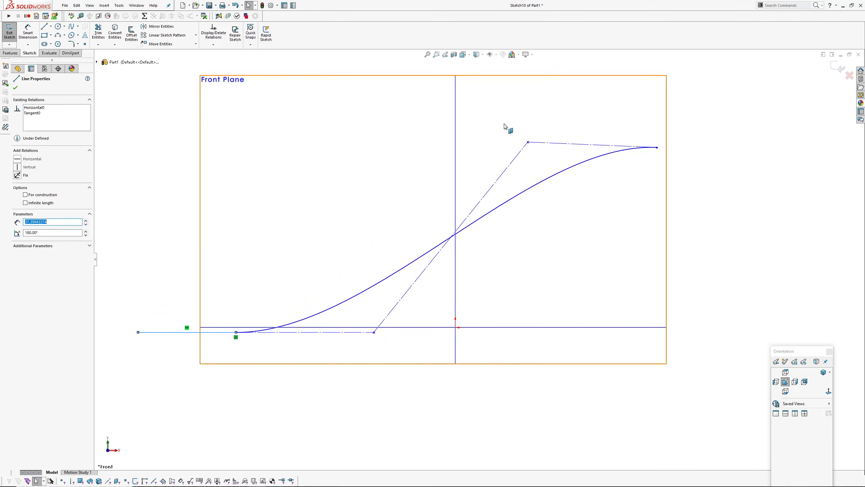
left_click_drag(231, 333, 264, 238)
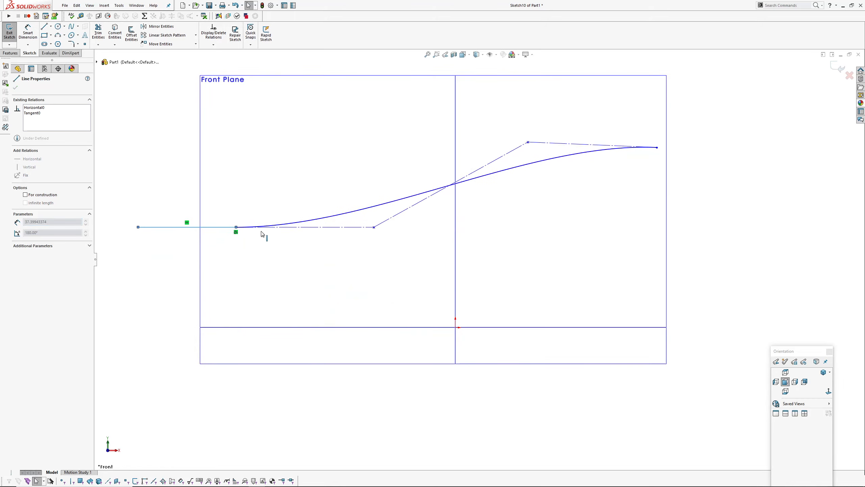
left_click_drag(528, 142, 511, 114)
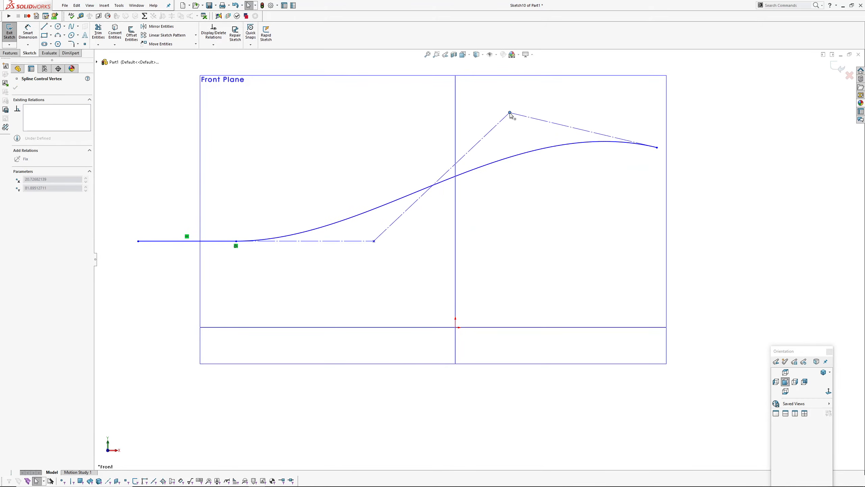
Step: Draw a downward-sloping line from the spline's right end point, extending the last control polygon segment outward
left_click(45, 27)
left_click(657, 147)
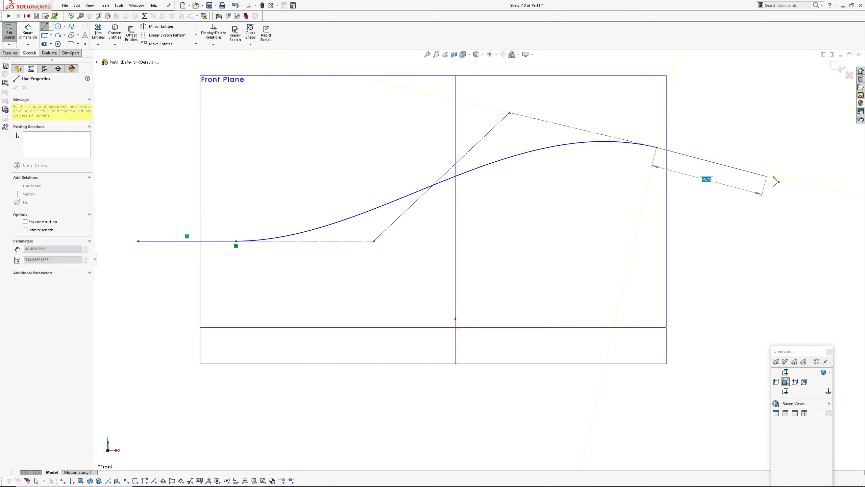
left_click(775, 178)
key("Escape")
Step: Make the sloped line tangent to the style spline and slide the upper control vertex along the tangent direction
left_click(642, 144)
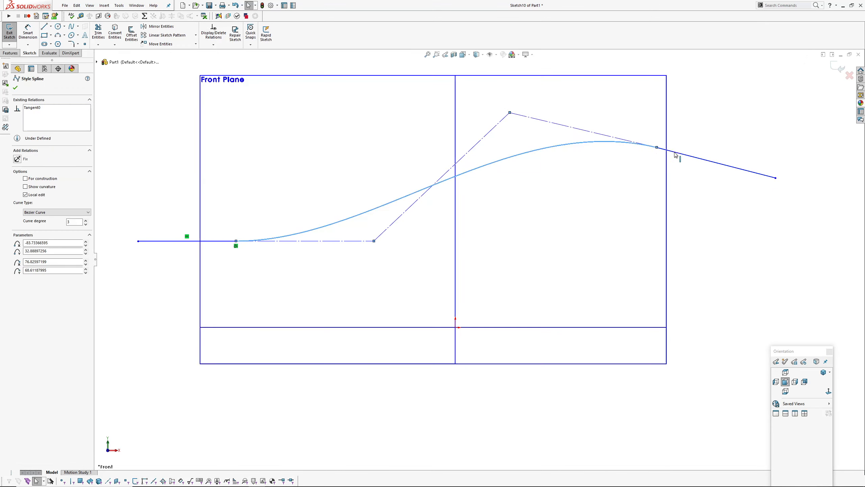
left_click(673, 151, "ctrl")
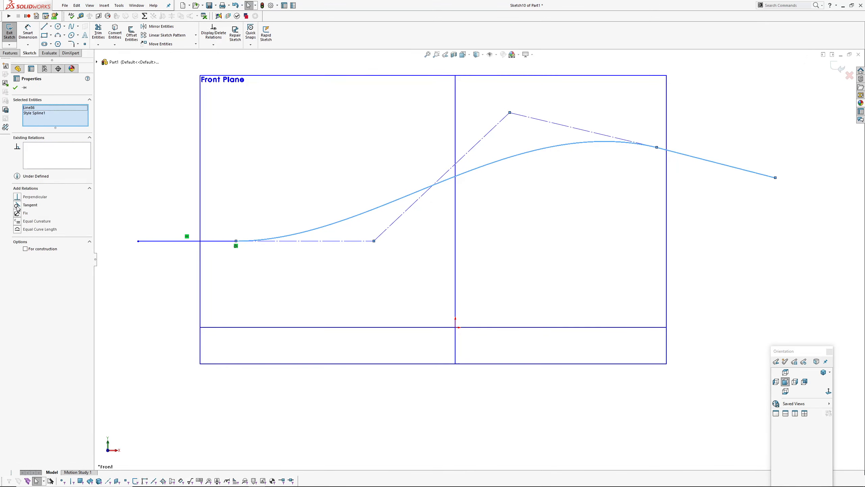
left_click(17, 205)
left_click(467, 222)
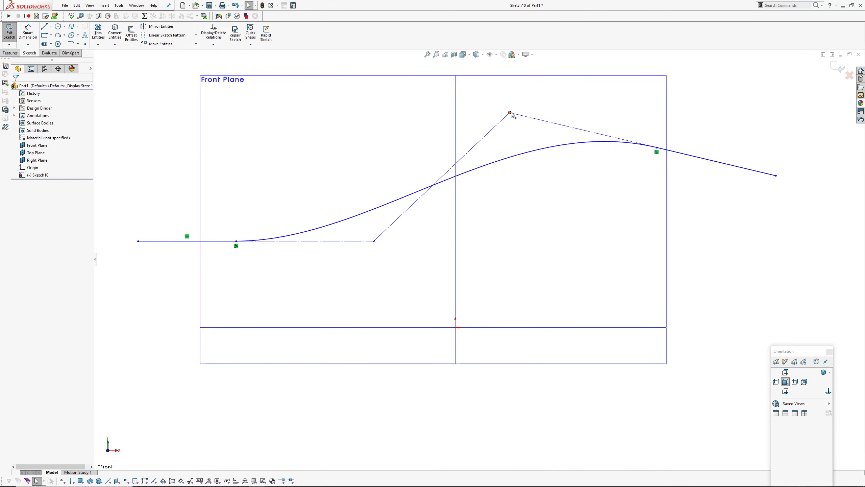
left_click_drag(510, 113, 477, 147)
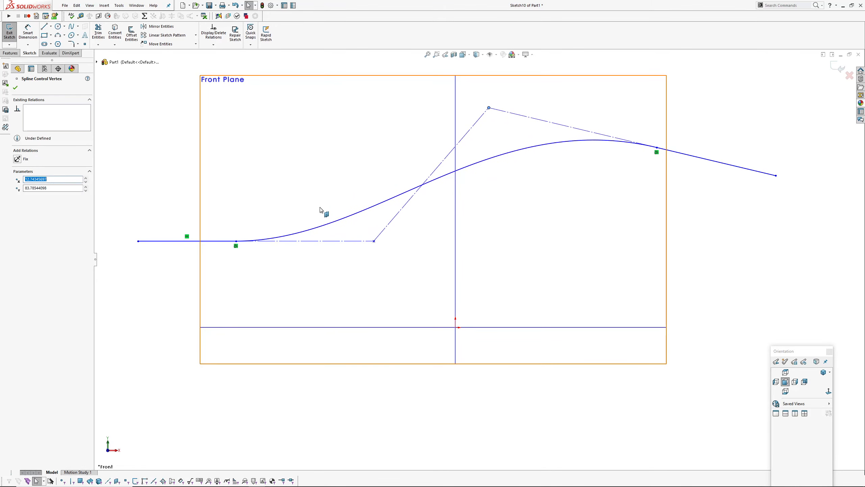
left_click(416, 277)
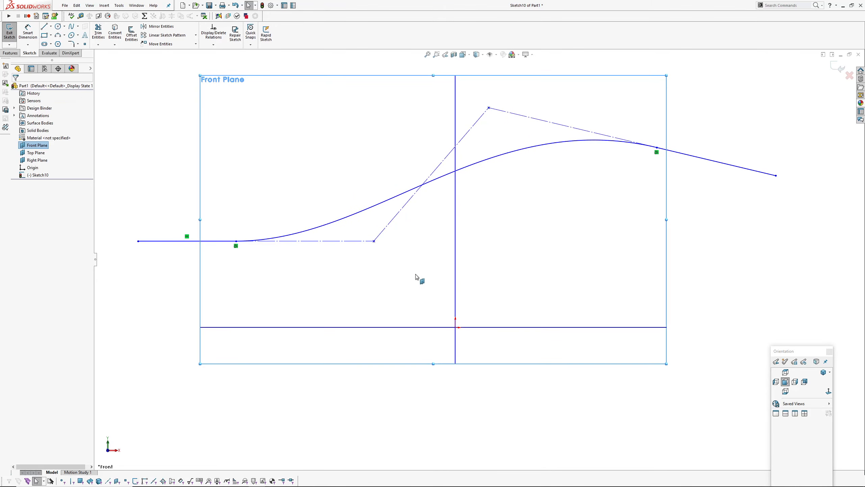
Step: Delete the spline's lower control vertex
left_click(375, 241)
key("Delete")
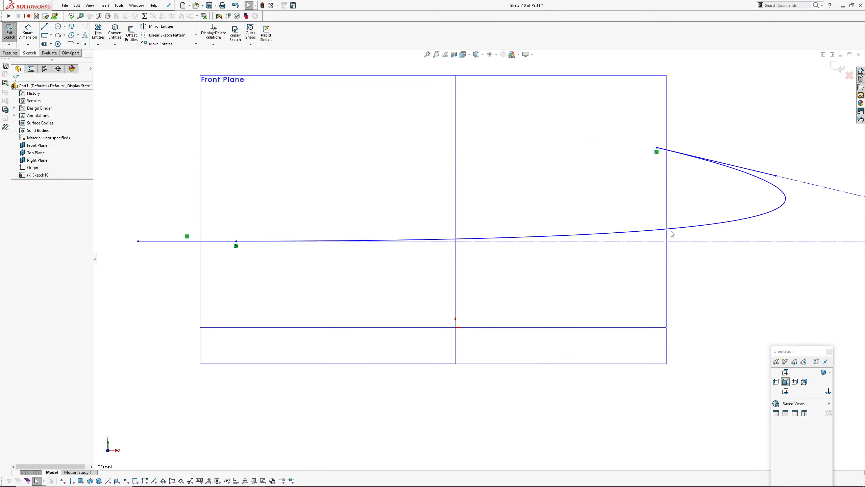
scroll(672, 234, "up", 4)
middle_click_drag(702, 235, 671, 228, "ctrl")
left_click(722, 243)
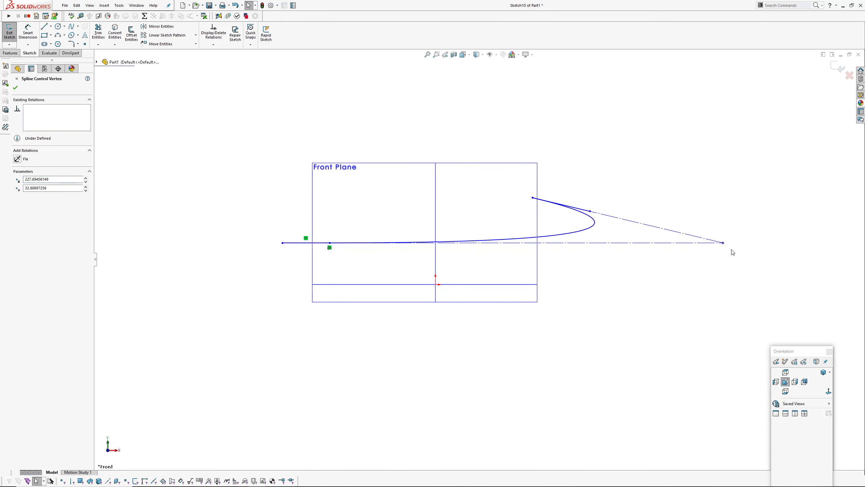
Step: Move the remaining control vertex back between the spline's end points, to about X 9, Y 33
left_click_drag(722, 243, 384, 242)
left_click_drag(383, 194, 446, 217)
left_click(486, 234)
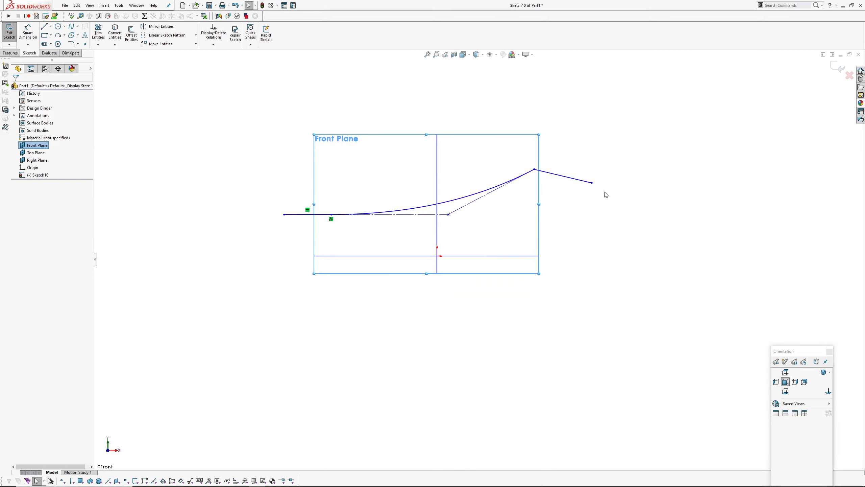
Step: Swing the free end of the right line upward to about X 127, Y 98, roughly following the control polygon
left_click_drag(592, 183, 598, 119)
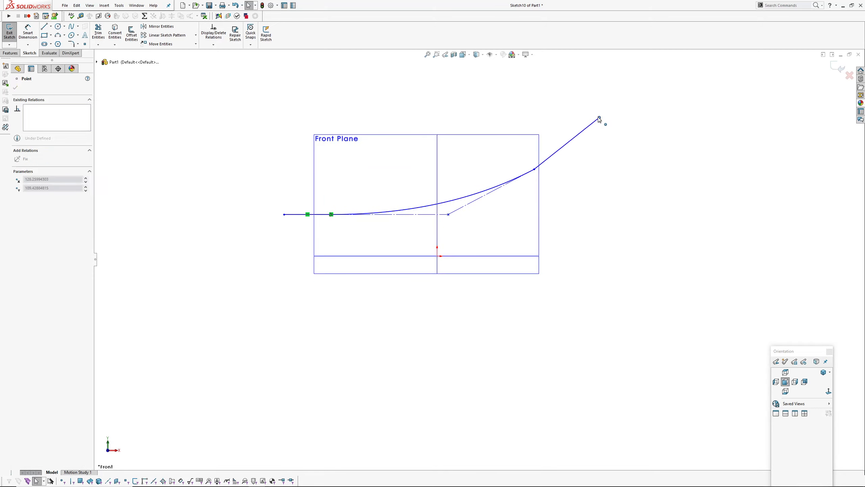
left_click(478, 195)
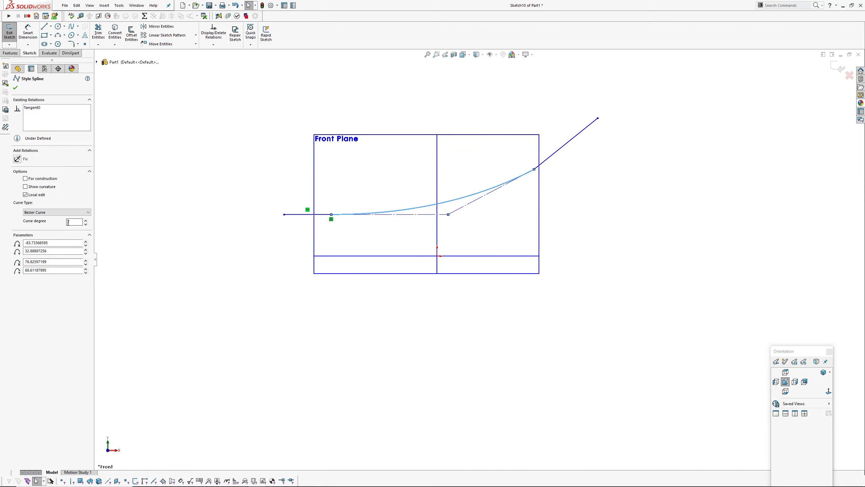
left_click(505, 245)
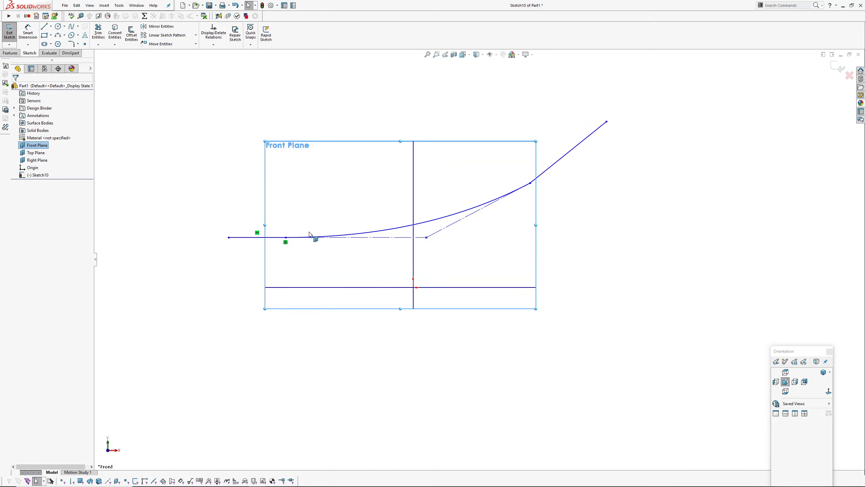
mouse_move(606, 121)
left_mouse_down()
mouse_move(606, 150)
mouse_move(607, 138)
left_mouse_up()
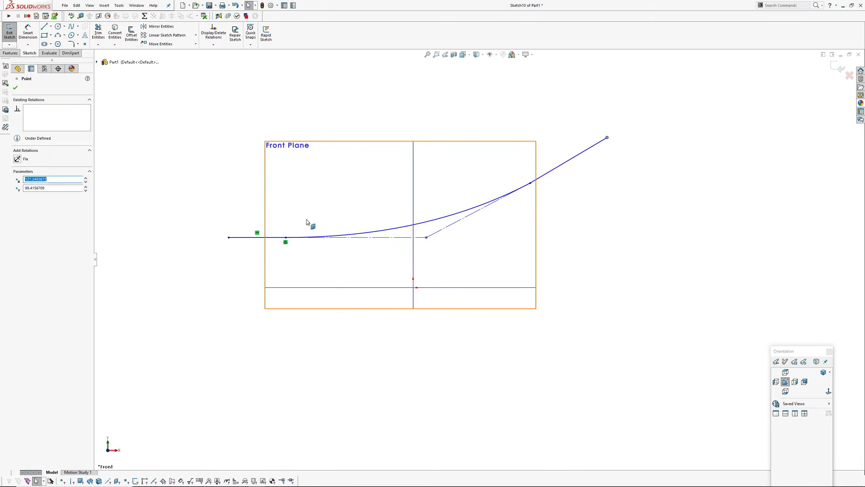
Step: Add a collinear relation between the right line and the last segment of the spline's control polygon
left_click(493, 205)
left_click(550, 172, "ctrl")
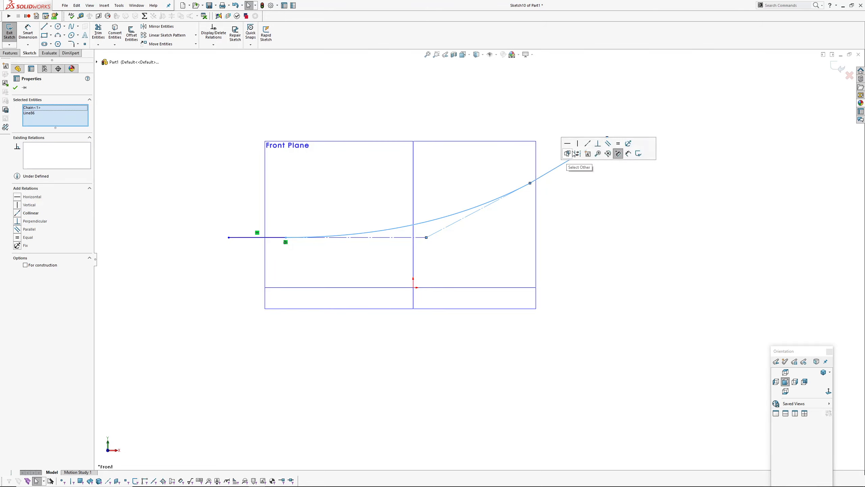
left_click(589, 145)
key("Escape")
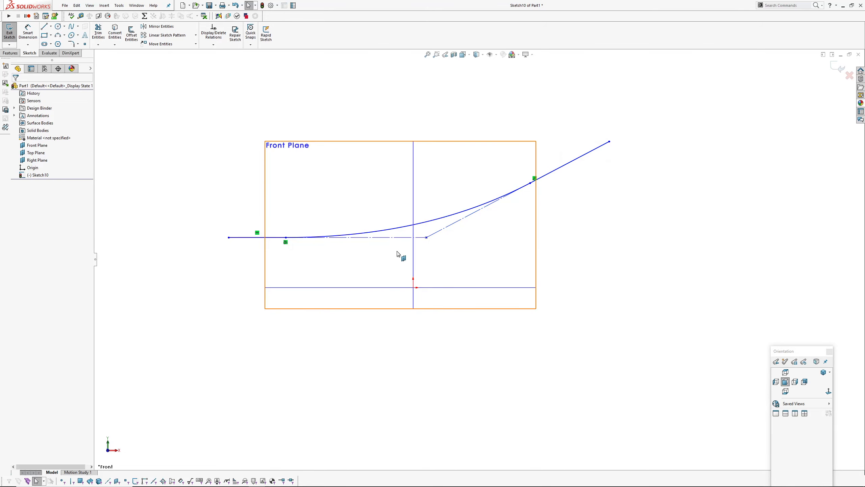
Step: Reposition the outer ends of both attached lines to steepen the right side and lower the left side of the spline
left_click(427, 237)
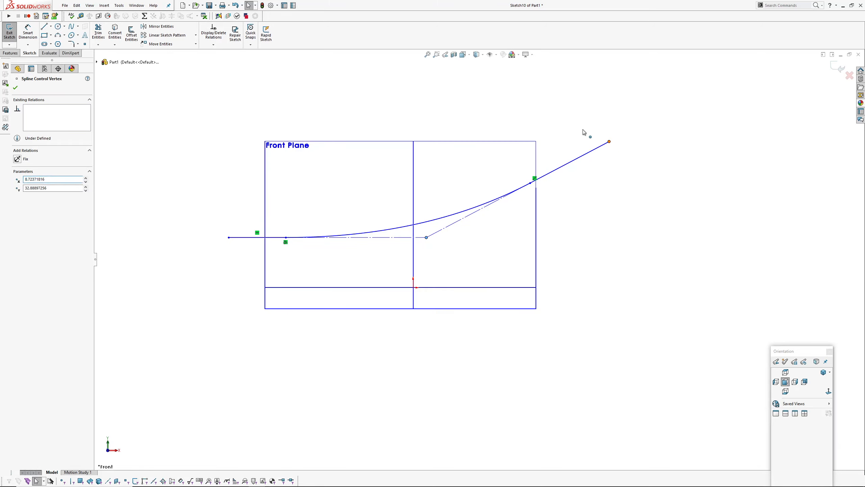
left_click_drag(609, 142, 555, 122)
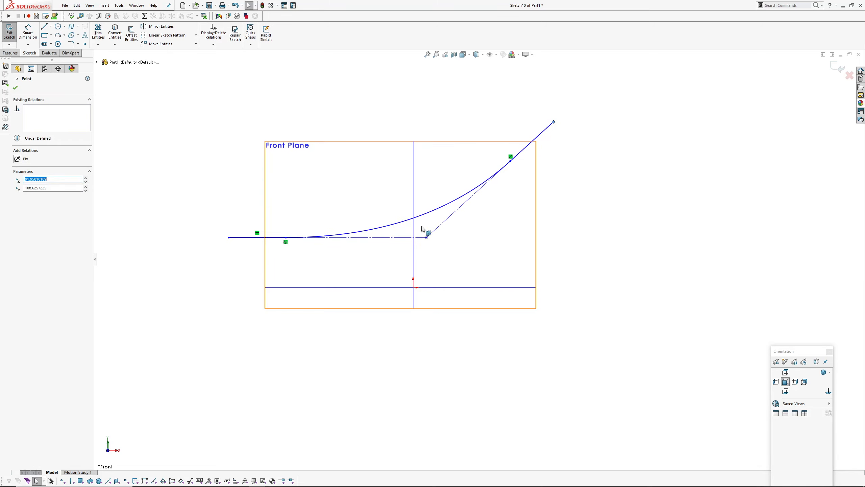
left_click_drag(426, 237, 218, 247)
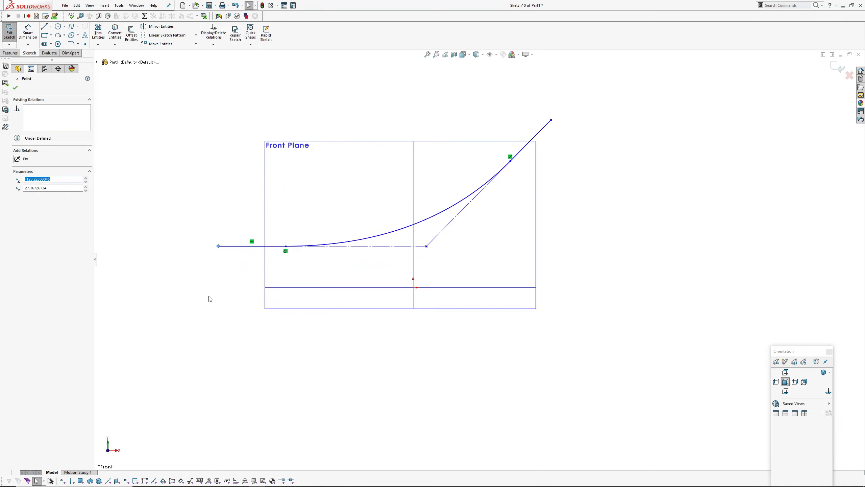
Step: Delete the style spline and both attached lines from the sketch
left_click(209, 297)
middle_click_drag(292, 337, 314, 319, "ctrl")
key("z")
mouse_move(255, 120)
left_mouse_down()
mouse_move(309, 172)
mouse_move(603, 330)
left_mouse_up()
key("Delete")
Step: Draw a Bezier style spline with six control points, arching up across the Front Plane and dipping below the horizontal axis before its end
middle_click_drag(413, 257, 357, 292, "ctrl")
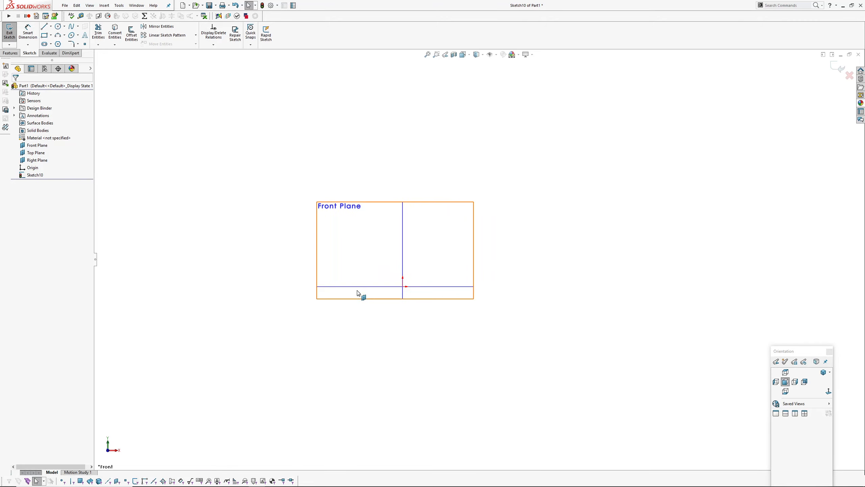
left_click(78, 27)
left_click(88, 43)
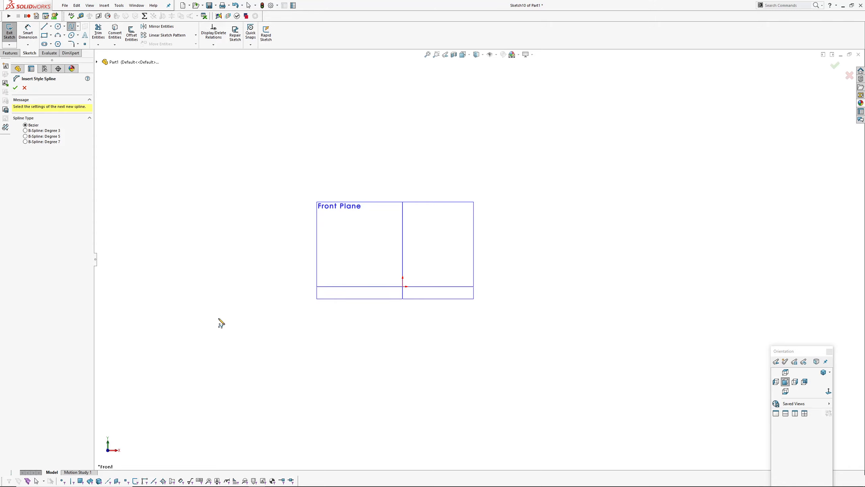
left_click(235, 290)
left_click(352, 234)
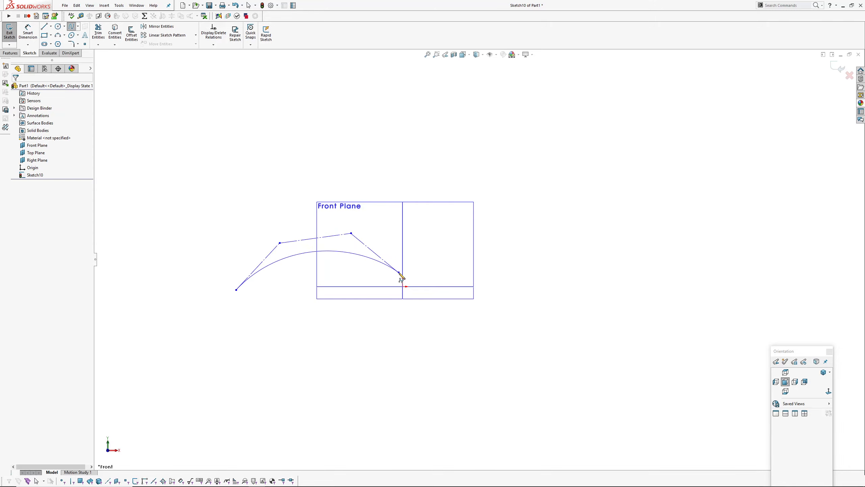
left_click(398, 272)
left_click(458, 305)
left_click(513, 287)
right_click(513, 287)
left_click(533, 292)
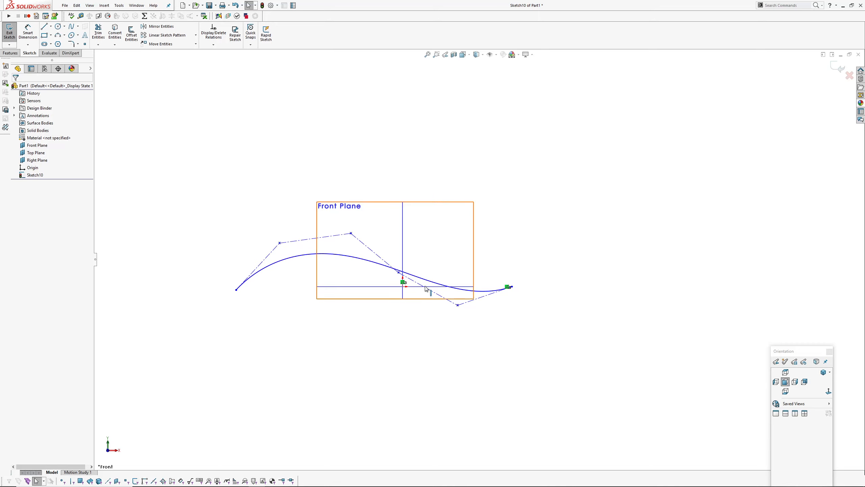
Step: Delete the automatic relation at the right end point of the new spline
left_click(421, 277)
scroll(508, 292, "down", 4)
key("Escape")
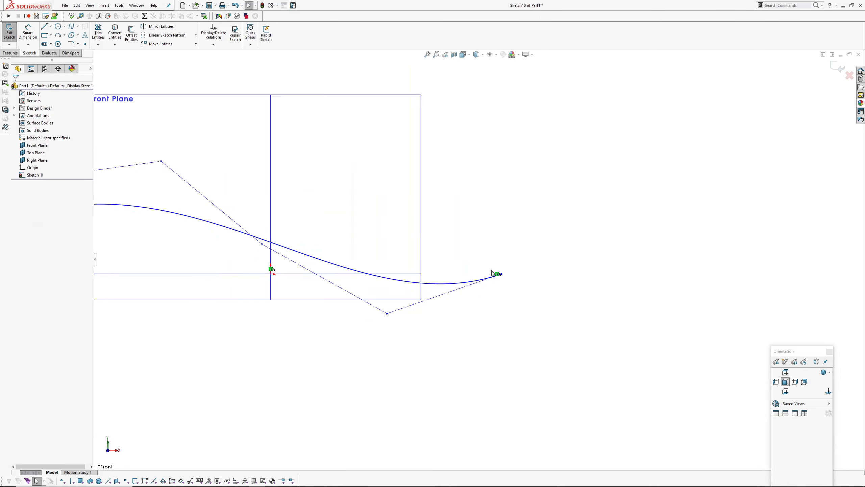
left_click(497, 274)
key("Delete")
Step: Move the spline's second control vertex from the left to about X -126, Y 45
scroll(368, 308, "up", 2)
middle_click_drag(307, 314, 434, 309, "ctrl")
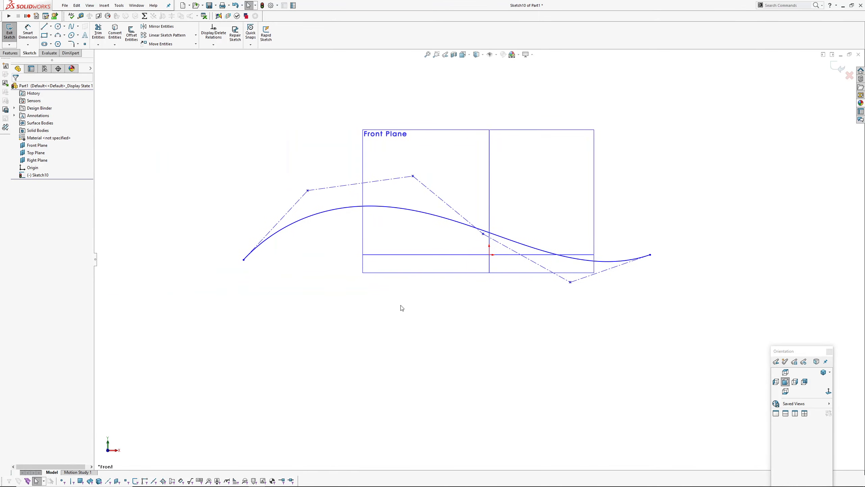
left_click_drag(307, 191, 326, 196)
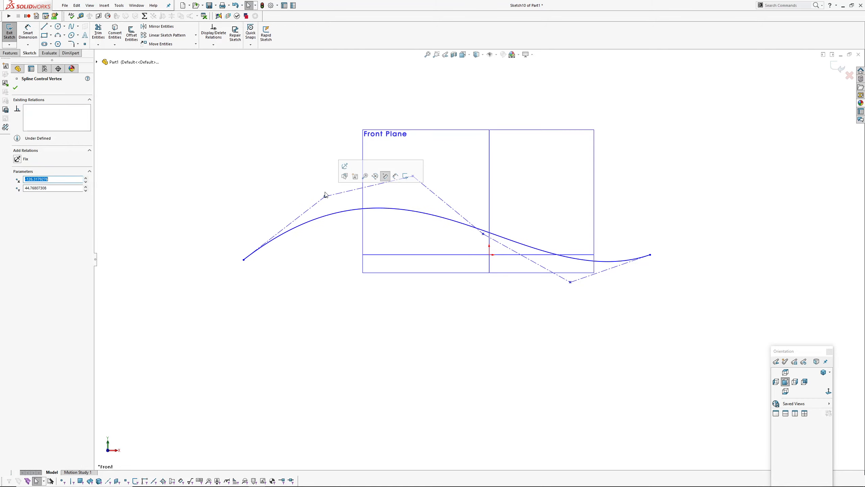
Step: Move the spline's third control vertex from the left to about X -79, Y 78 and shift the second vertex slightly up and left
left_click_drag(413, 176, 386, 153)
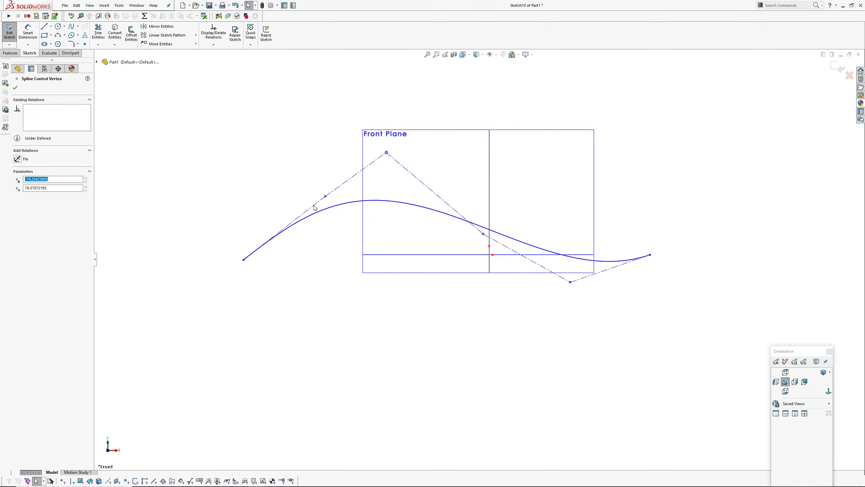
left_click(244, 260)
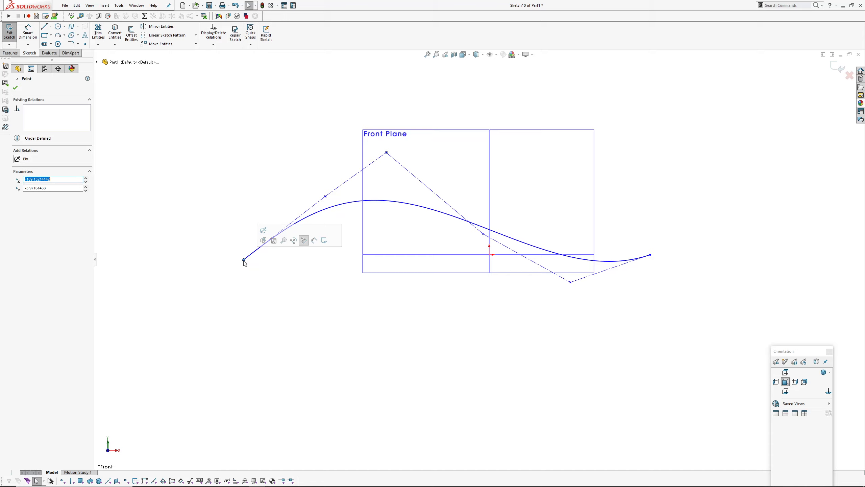
left_click_drag(325, 196, 321, 193)
mouse_move(387, 152)
left_mouse_down()
mouse_move(396, 173)
mouse_move(387, 145)
mouse_move(392, 157)
mouse_move(342, 158)
mouse_move(392, 161)
mouse_move(388, 152)
left_mouse_up()
middle_click_drag(445, 307, 369, 297, "ctrl")
left_click(575, 309)
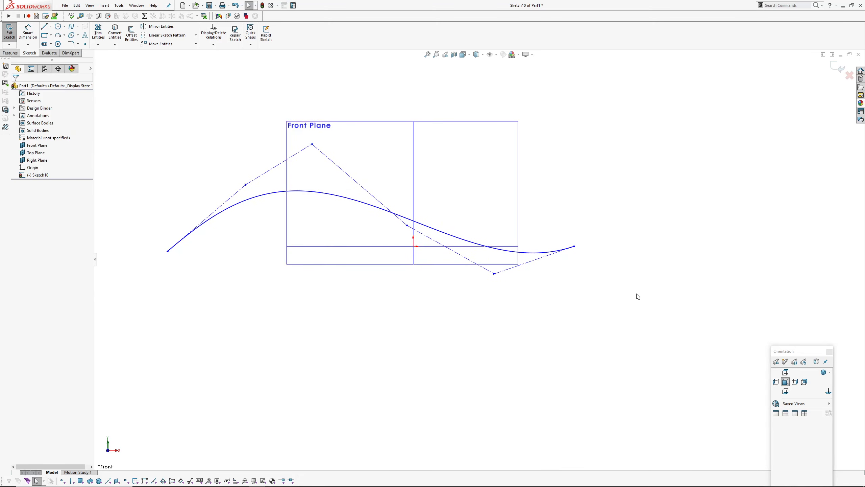
Step: Move the spline's right end point to about X 162, Y 2 and pull the fourth and fifth control vertices below the horizontal axis
left_click_drag(573, 246, 573, 275)
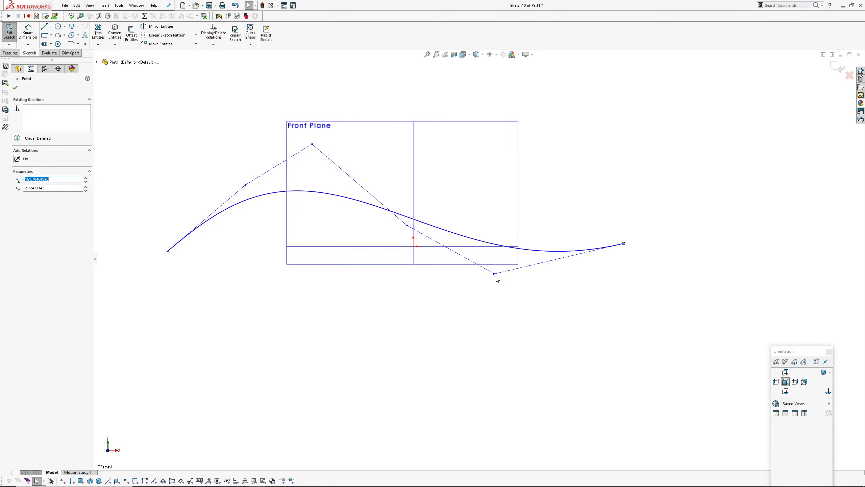
left_click_drag(495, 274, 513, 284)
left_click_drag(408, 228, 431, 287)
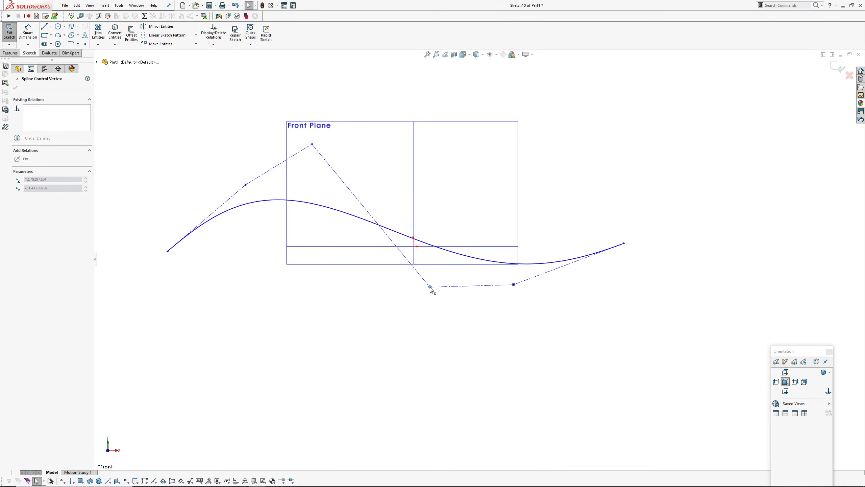
left_click(456, 253)
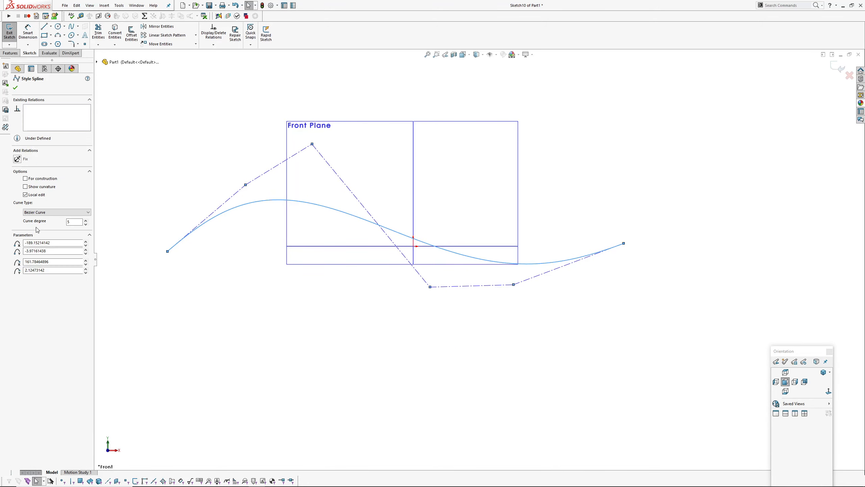
left_click(187, 168)
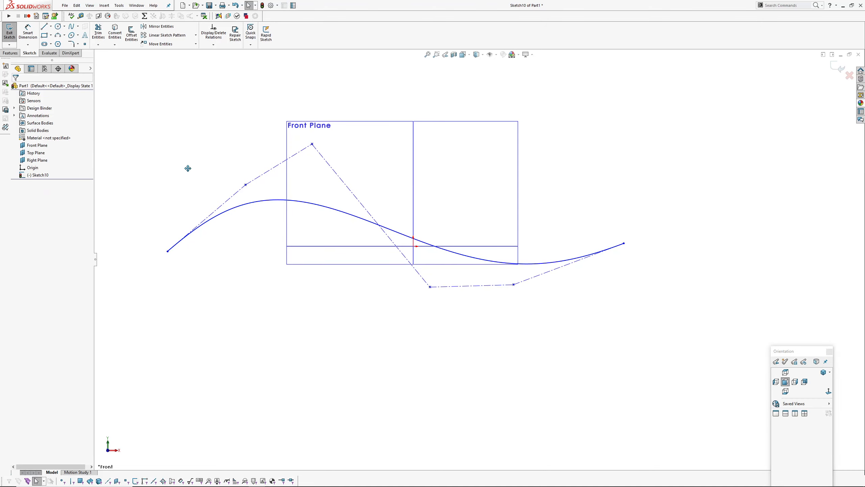
Step: Draw a line about 108 long at about 220° from the spline's left end point, tangent to the spline
middle_click_drag(188, 168, 212, 144, "ctrl")
middle_click_drag(341, 253, 370, 280, "ctrl")
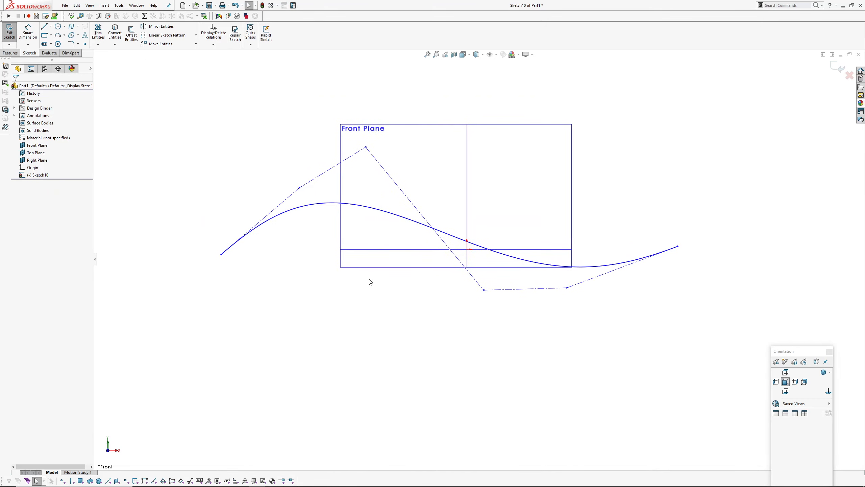
left_click(45, 27)
middle_click_drag(234, 209, 318, 164, "ctrl")
left_click(305, 209)
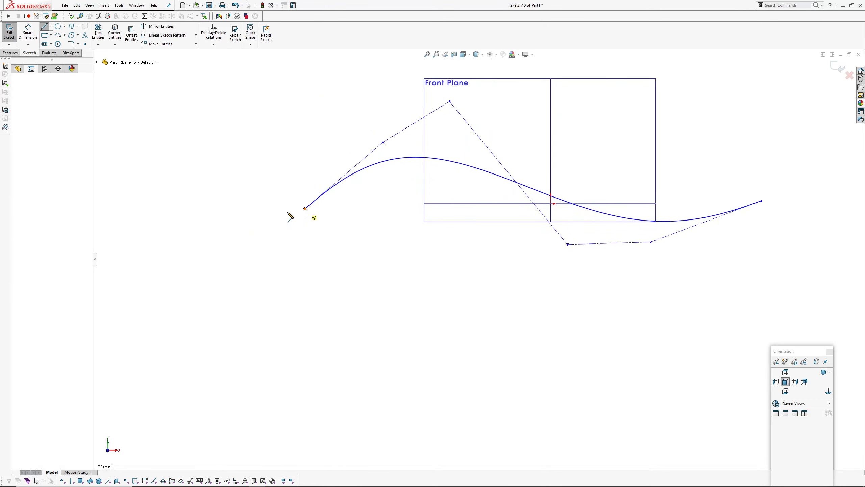
right_click(198, 299)
left_click(244, 308)
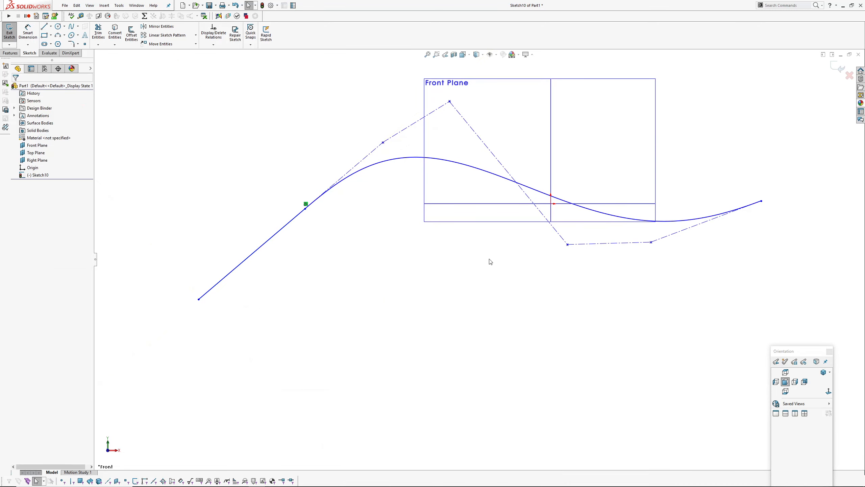
Step: Draw a short line from the spline's right end point, sloping up and to the right
middle_click_drag(489, 260, 380, 258, "ctrl")
key("l")
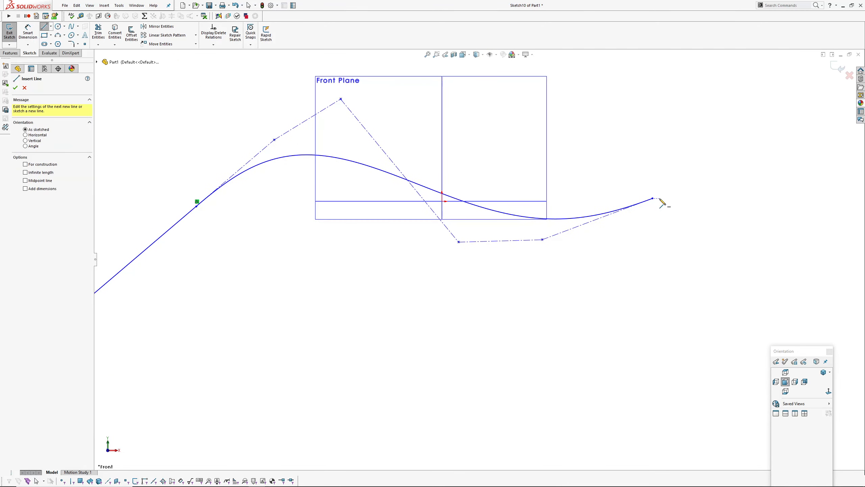
left_click(653, 198)
left_click(731, 149)
key("Escape")
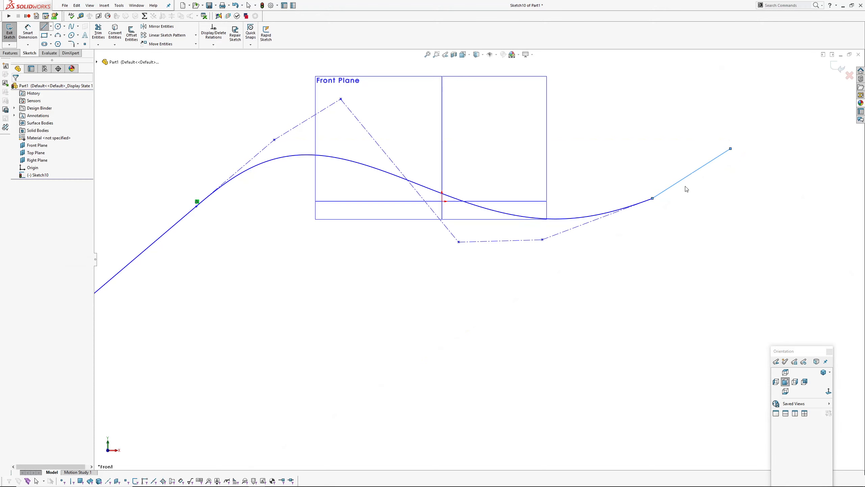
Step: Add an Equal Curvature relation between the right line and the style spline
left_click(679, 180)
left_click(635, 207, "ctrl")
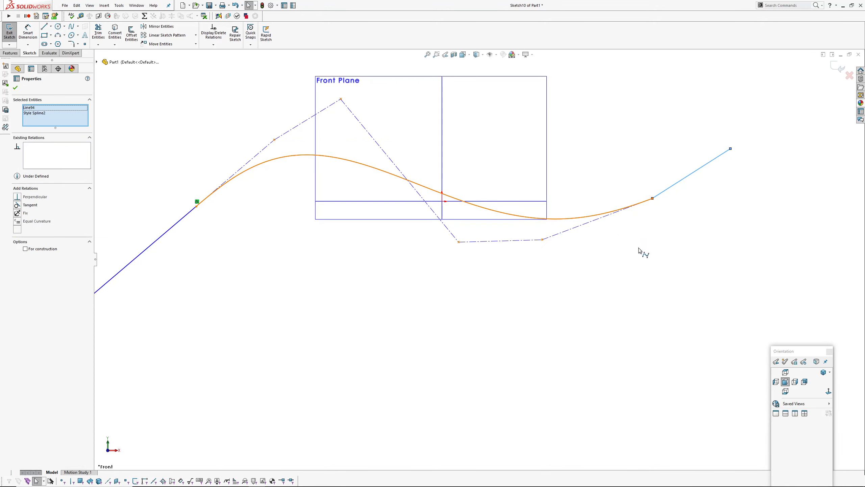
left_click(16, 222)
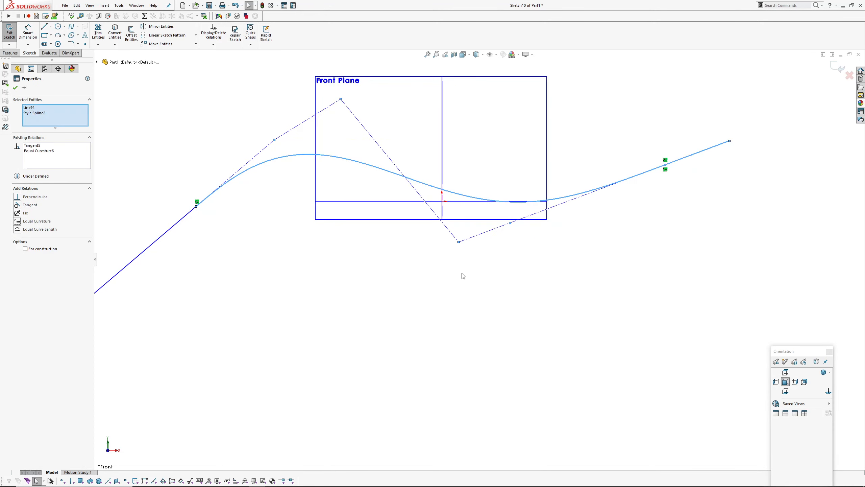
left_click(463, 275)
Step: Add an Equal Curvature relation between the left line and the style spline
middle_click_drag(296, 257, 336, 258, "ctrl")
left_click(229, 216)
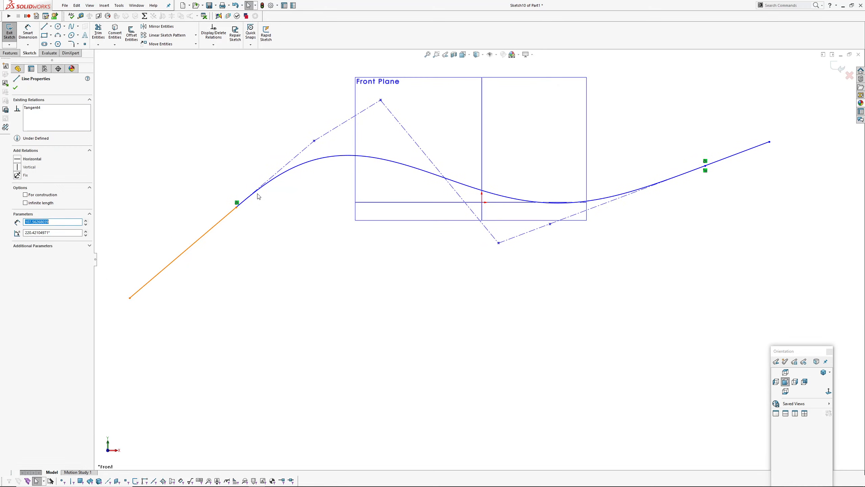
left_click(254, 191, "ctrl")
left_click(17, 221)
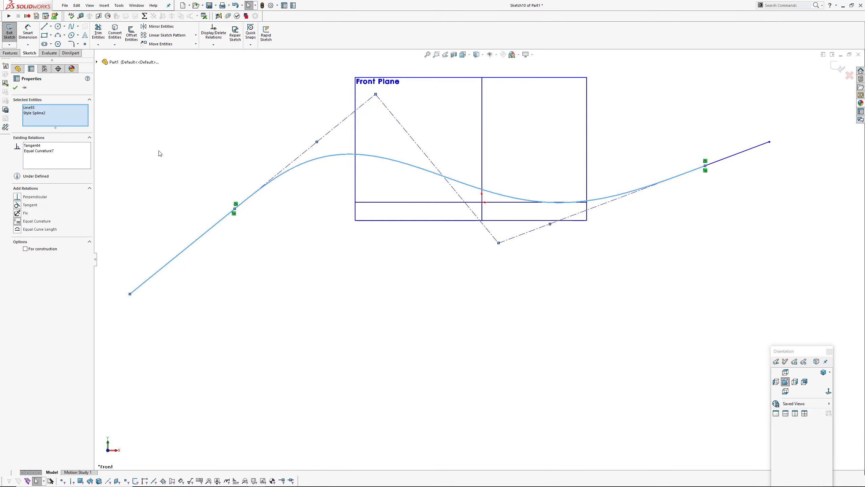
left_click(286, 253)
Step: Apply a Fix relation to the left and right lines attached to the spline
left_click(230, 213)
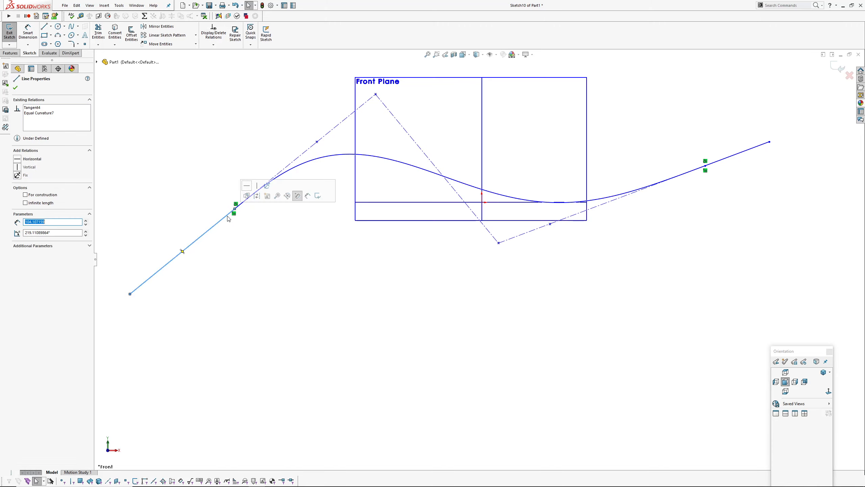
left_click(729, 157)
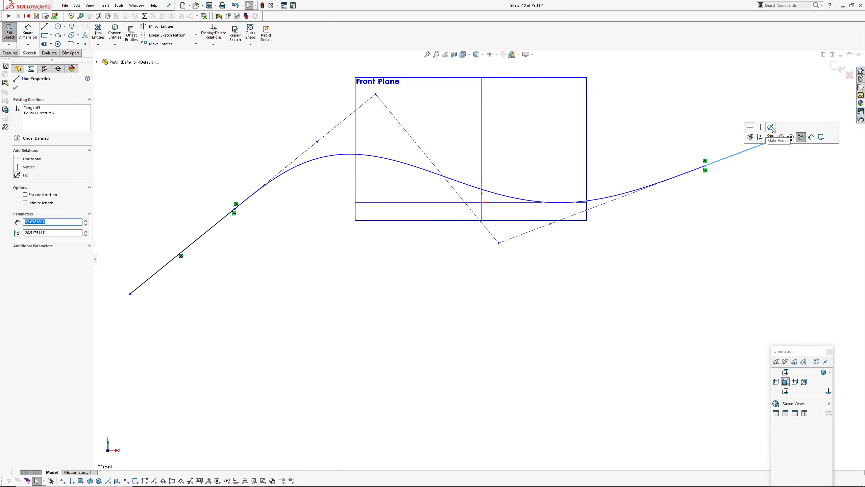
left_click(771, 129)
Step: Slide the fifth control vertex toward the right line, move the fourth to about X 36, Y -23, and nudge the second slightly down-left
left_click_drag(550, 225, 630, 216)
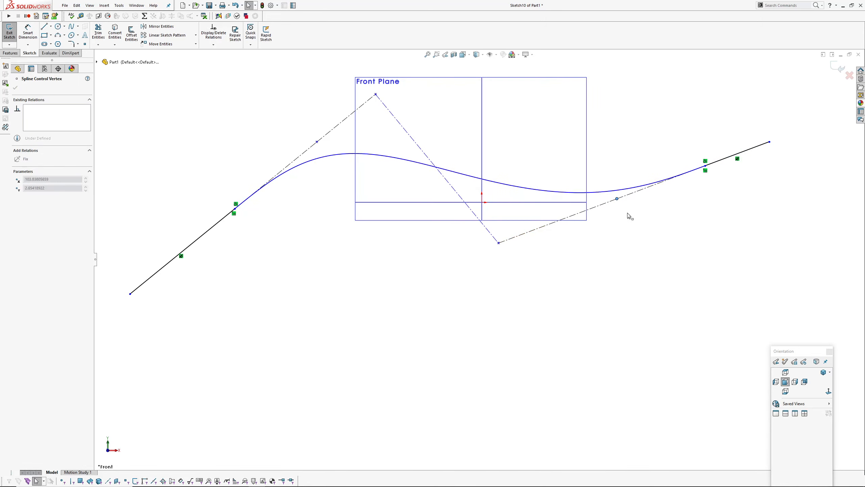
left_click(499, 242)
left_click_drag(498, 242, 531, 237)
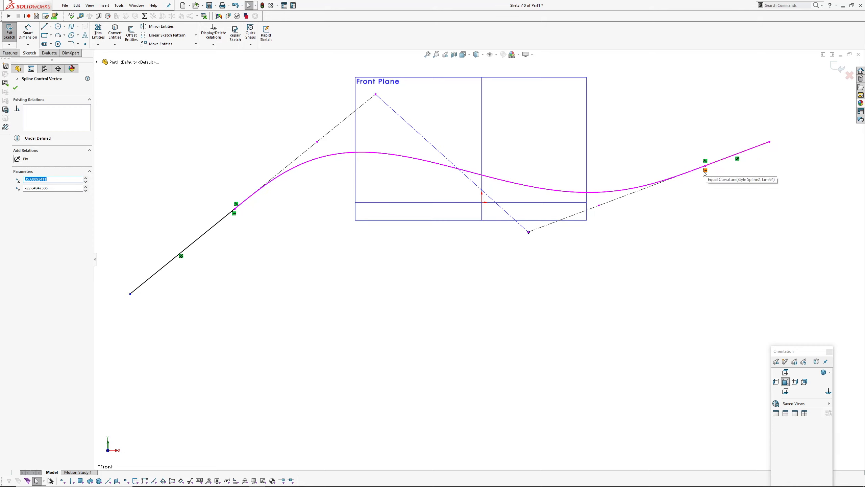
left_click(437, 252)
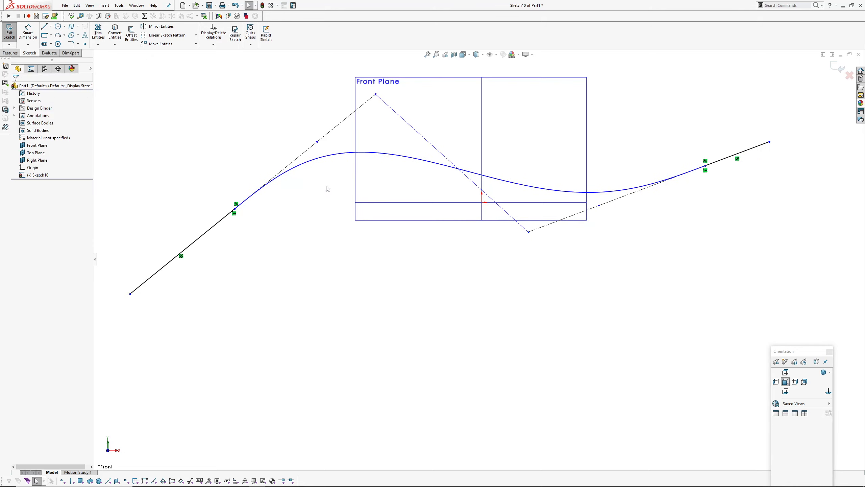
mouse_move(316, 143)
left_mouse_down()
mouse_move(268, 165)
mouse_move(315, 143)
left_mouse_up()
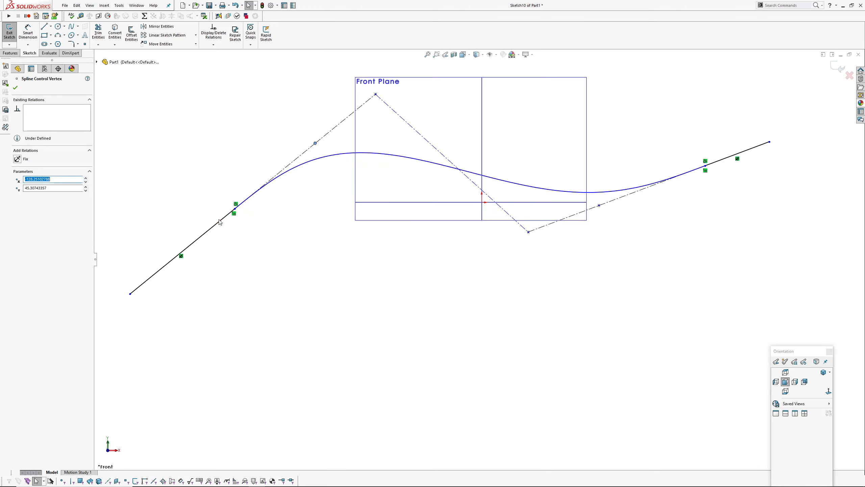
key("Escape")
Step: Show the curvature comb on the style spline and pull its fourth control vertex down and to the right
left_click(220, 223)
left_click(290, 168, "ctrl")
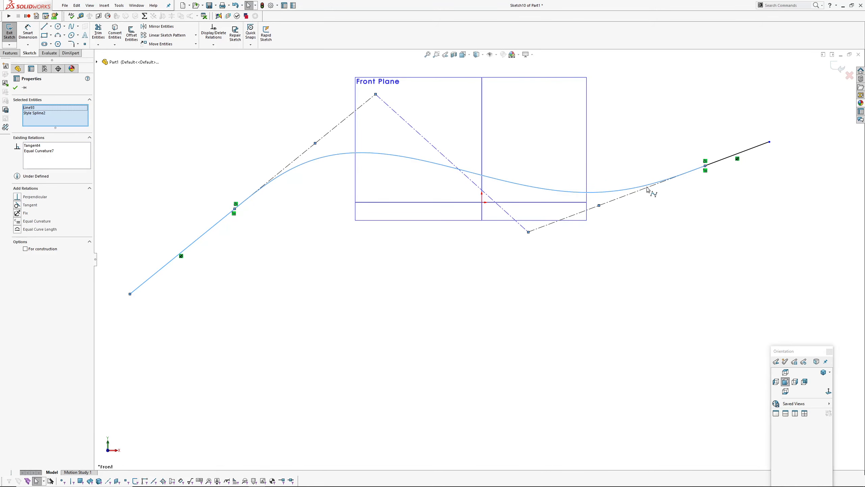
left_click(607, 185)
left_click(609, 191)
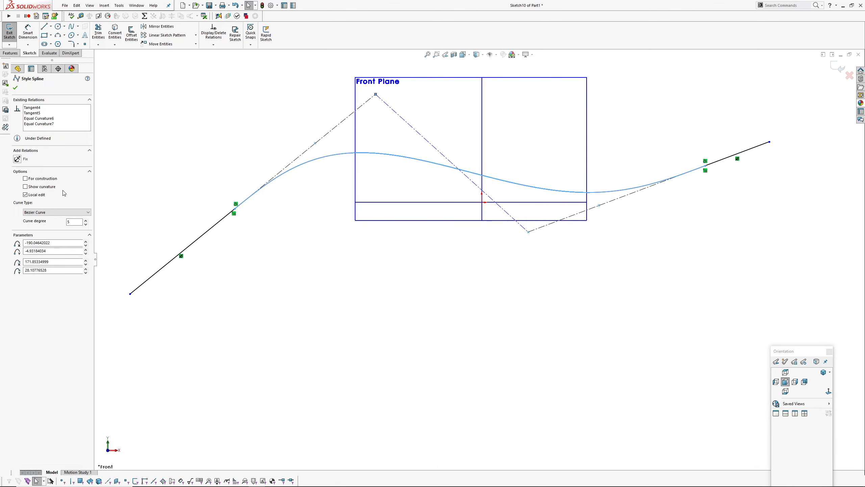
left_click(26, 187)
left_click(431, 279)
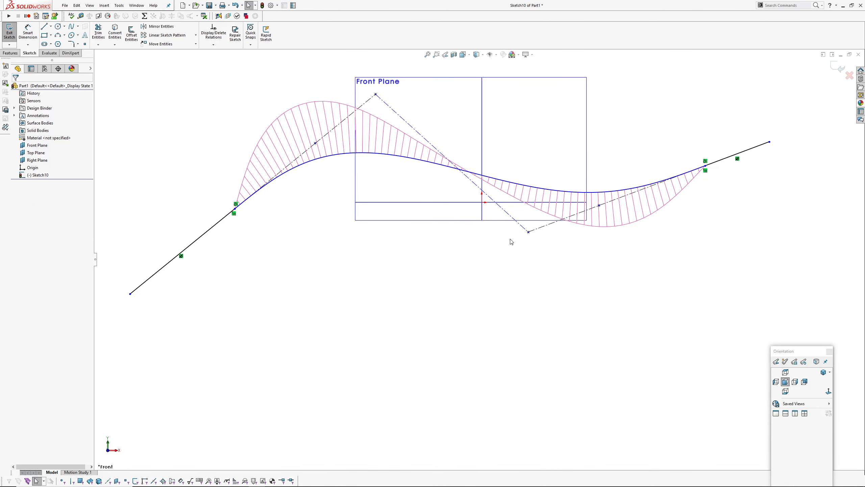
mouse_move(528, 232)
left_mouse_down()
mouse_move(483, 260)
mouse_move(511, 252)
mouse_move(457, 262)
mouse_move(551, 246)
left_mouse_up()
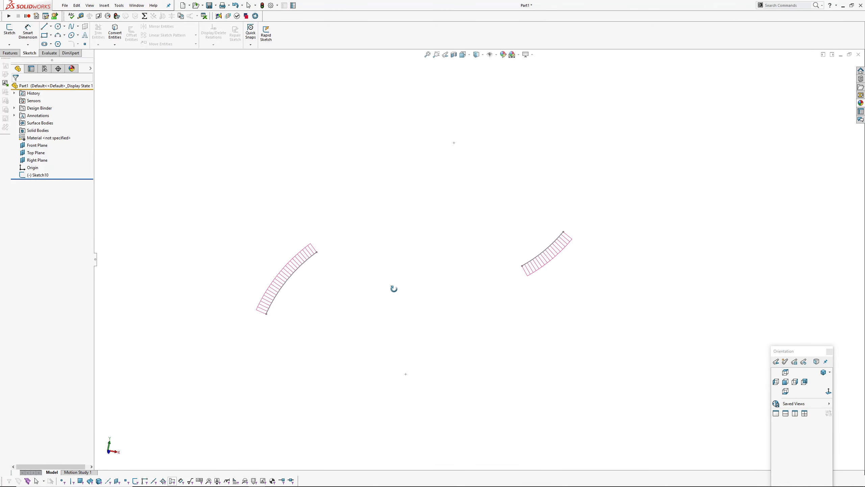
middle_click_drag(394, 288, 397, 299)
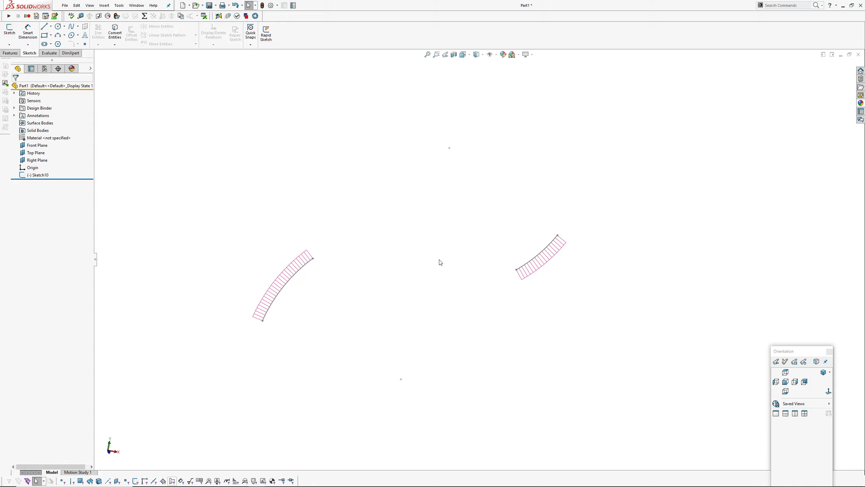
left_click(78, 27)
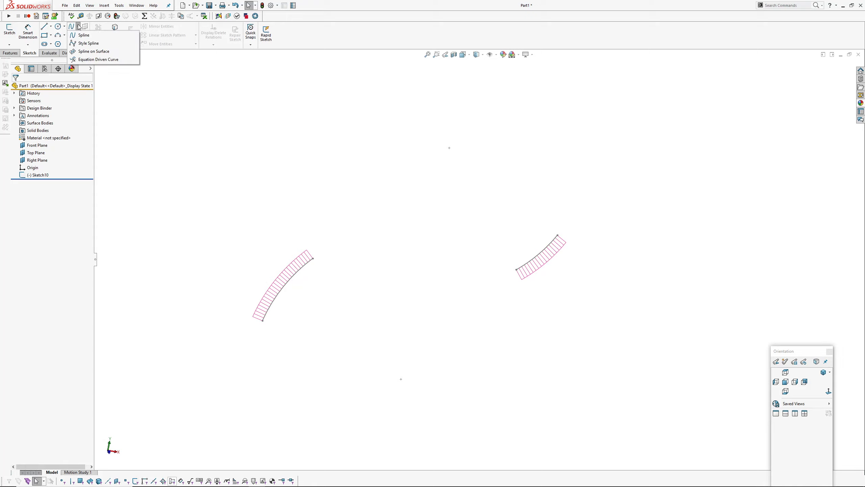
left_click(87, 43)
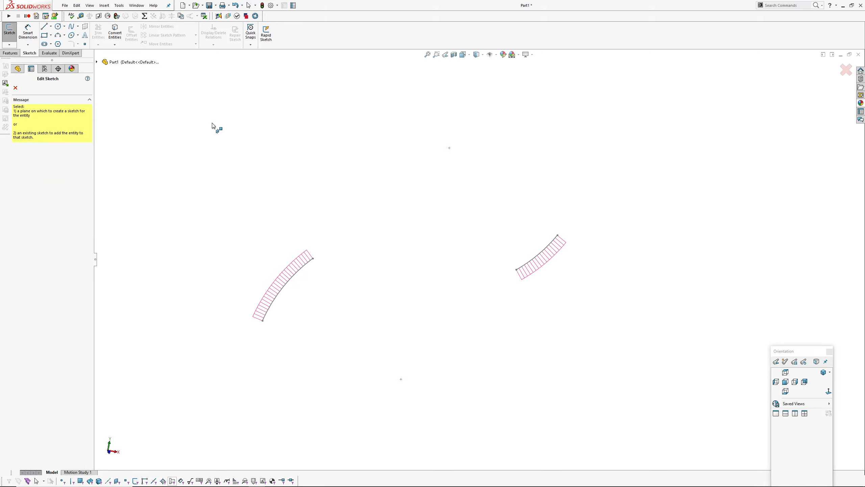
left_click(15, 88)
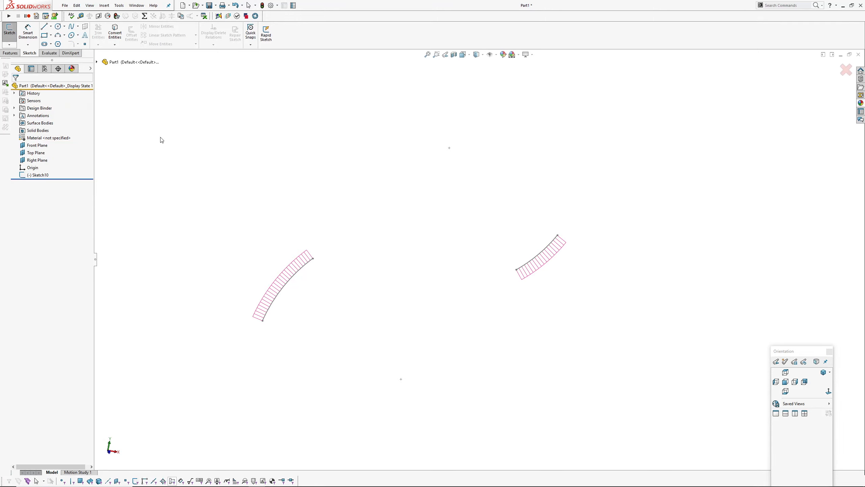
Step: Start a sketch on the Front Plane and draw a five-sided-polygon Bezier style spline from the left arc's upper end to the right arc's lower end
left_click(34, 145)
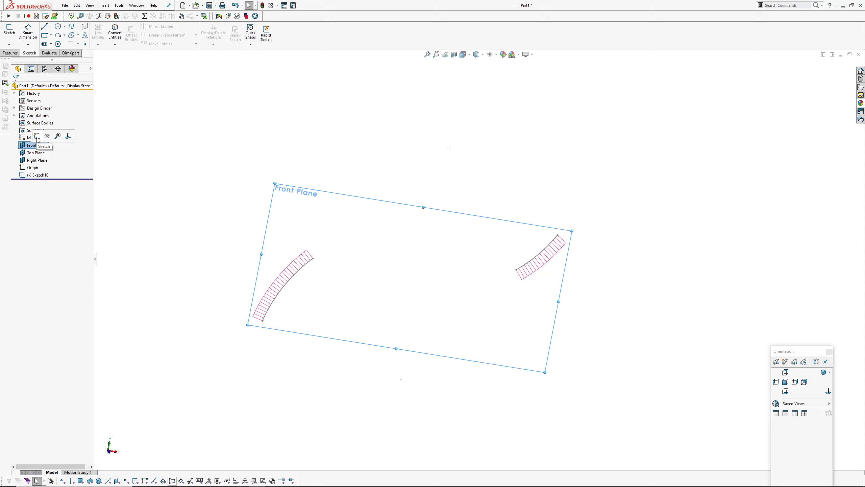
left_click(37, 136)
left_click(78, 26)
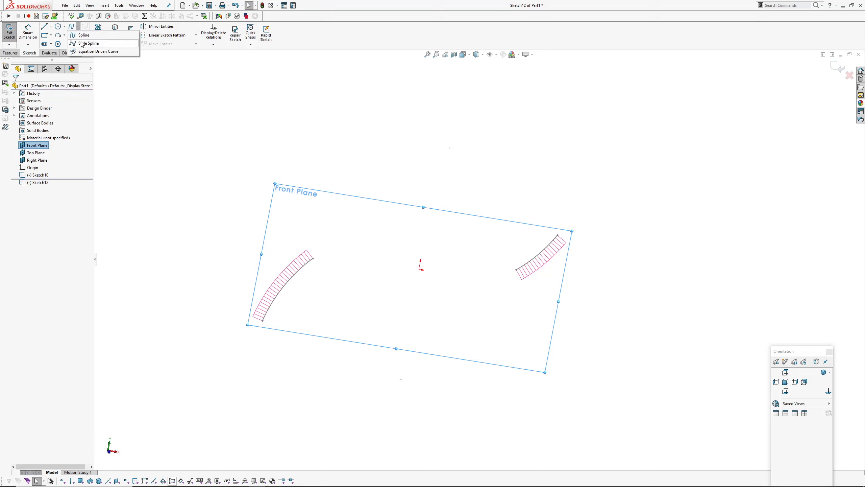
left_click(89, 43)
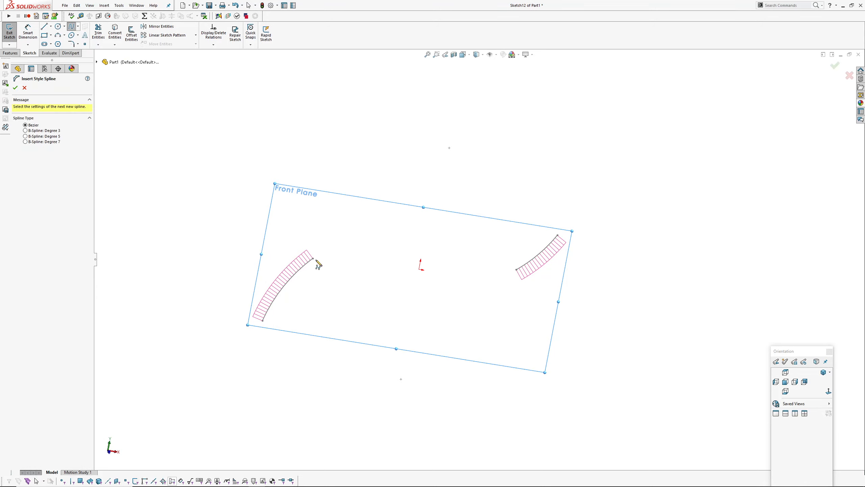
left_click(313, 258)
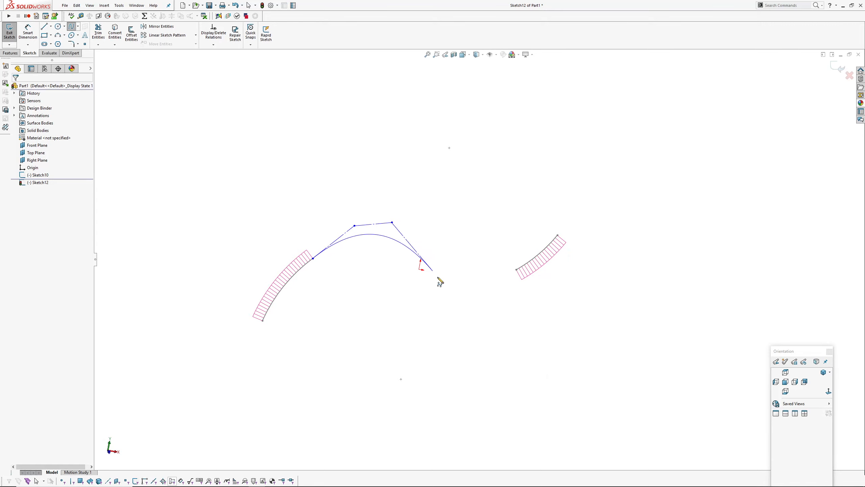
left_click(442, 288)
left_click(516, 270)
right_click(516, 269)
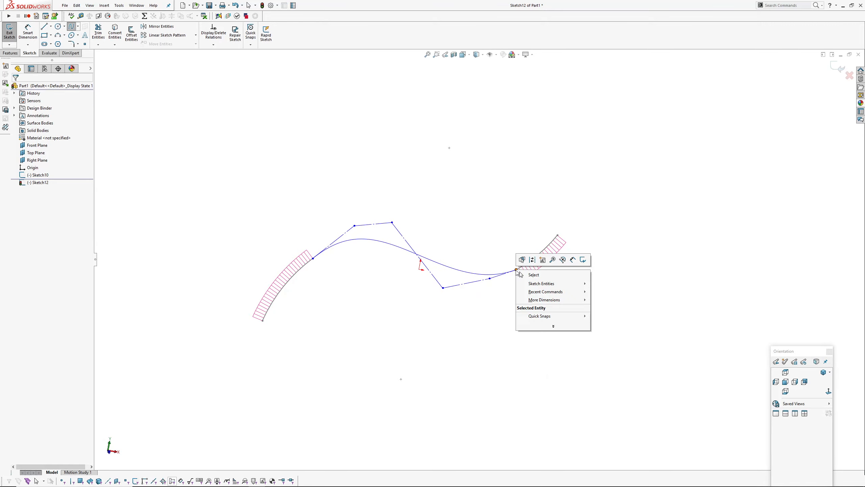
left_click(528, 274)
Step: Add an Equal Curvature relation between the left arc and the style spline
middle_click_drag(345, 264, 348, 280, "ctrl")
scroll(312, 279, "down", 3)
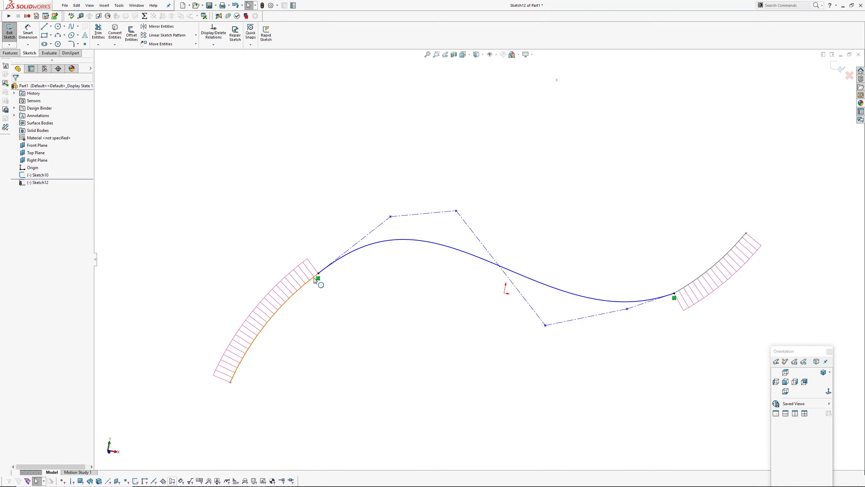
left_click(315, 280)
left_click(324, 269, "ctrl")
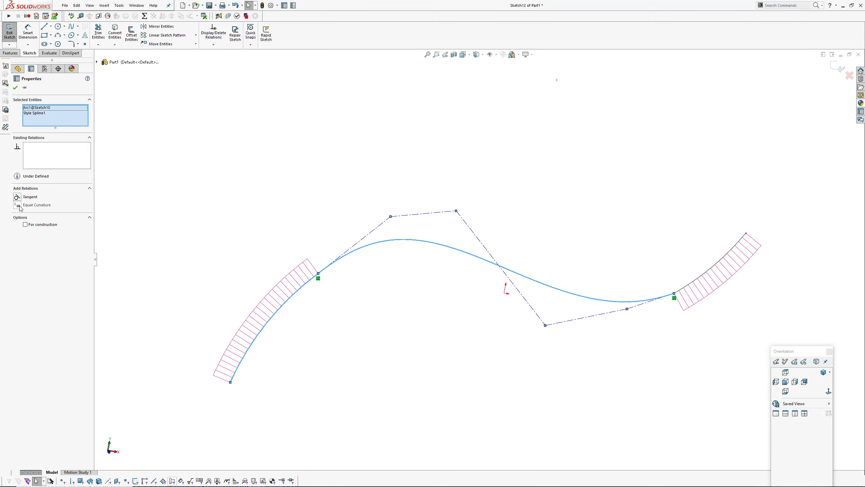
left_click(19, 206)
middle_click_drag(511, 278, 380, 257, "ctrl")
key("Escape")
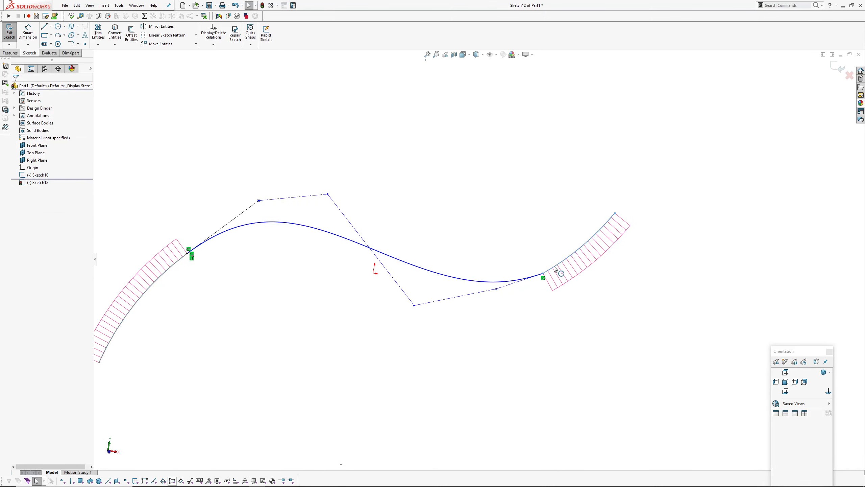
Step: Add an Equal Curvature relation between the right arc and the style spline
left_click(555, 269)
left_click(532, 277, "ctrl")
left_click(604, 253)
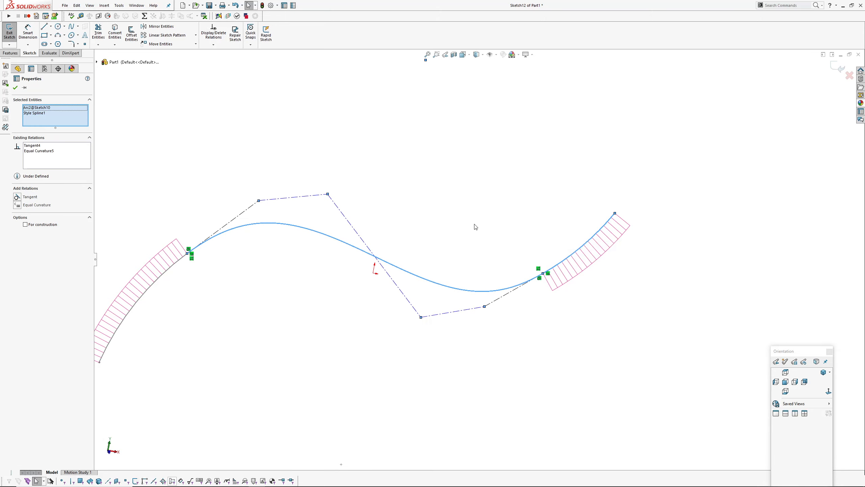
key("Escape")
middle_click_drag(468, 232, 540, 215, "ctrl")
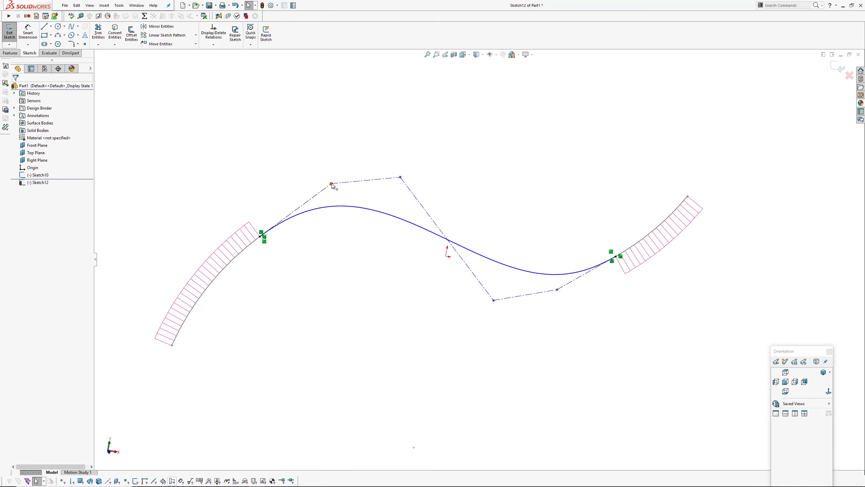
Step: Reshape the style spline by pulling its second control vertex slightly toward the left arc and its third slightly up and to the left
mouse_move(331, 184)
left_mouse_down()
mouse_move(363, 180)
mouse_move(336, 184)
left_mouse_up()
left_click(457, 189)
mouse_move(403, 180)
left_mouse_down()
mouse_move(431, 202)
mouse_move(394, 181)
mouse_move(444, 149)
mouse_move(469, 116)
mouse_move(393, 176)
left_mouse_up()
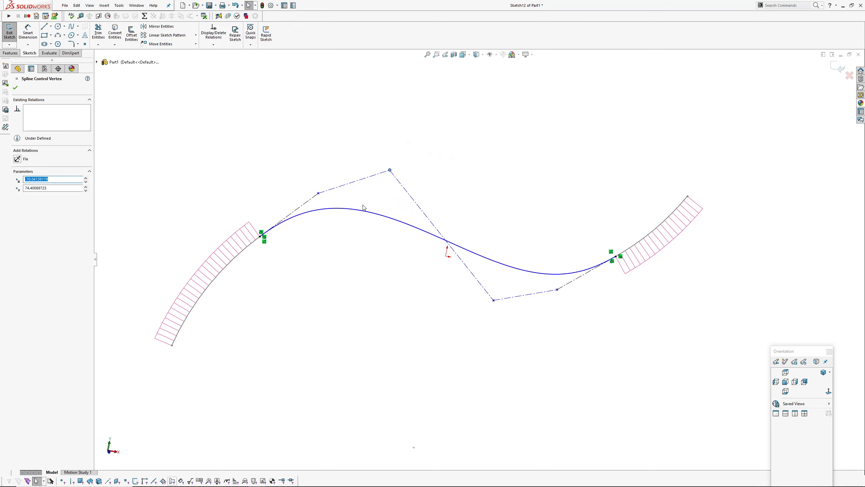
Step: Show the curvature comb on the style spline
left_click(300, 241)
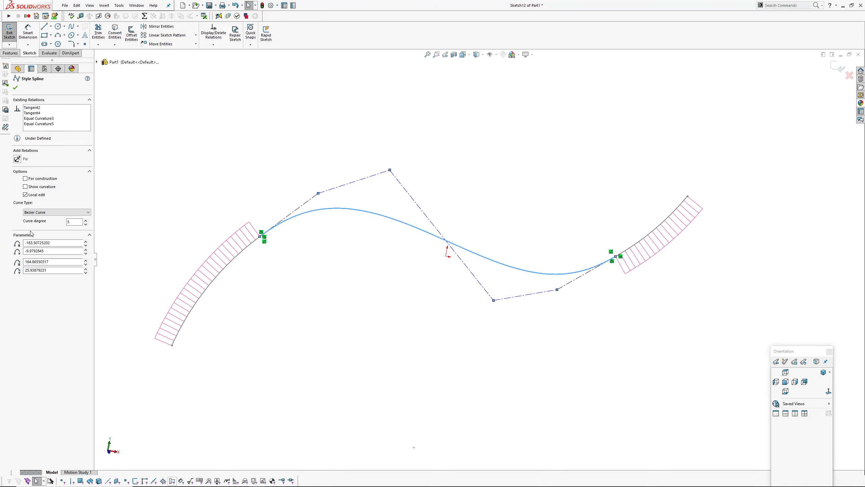
left_click(25, 187)
left_click(275, 141)
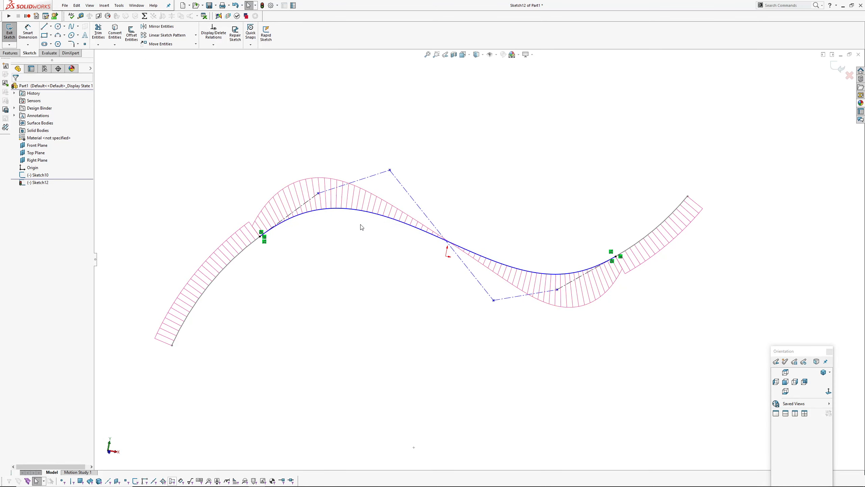
Step: Move the style spline's second control vertex to about X -131, Y 45 and exit the sketch
scroll(293, 243, "down", 1)
scroll(294, 246, "down", 4)
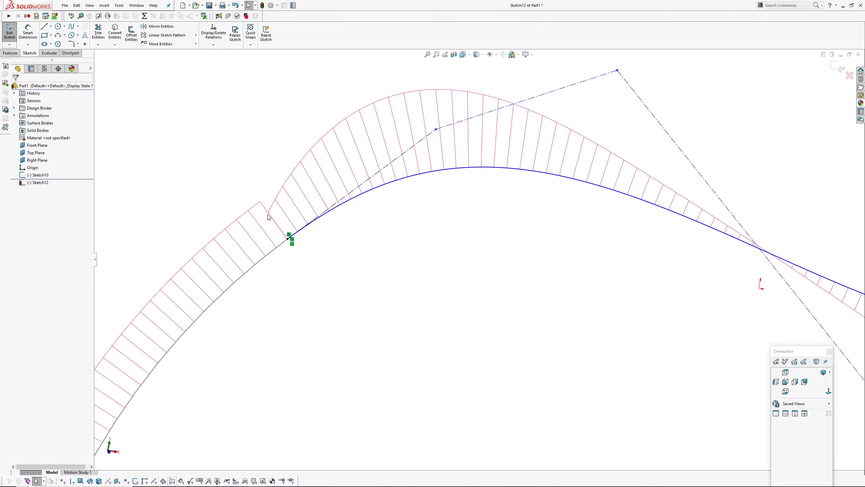
scroll(509, 200, "up", 4)
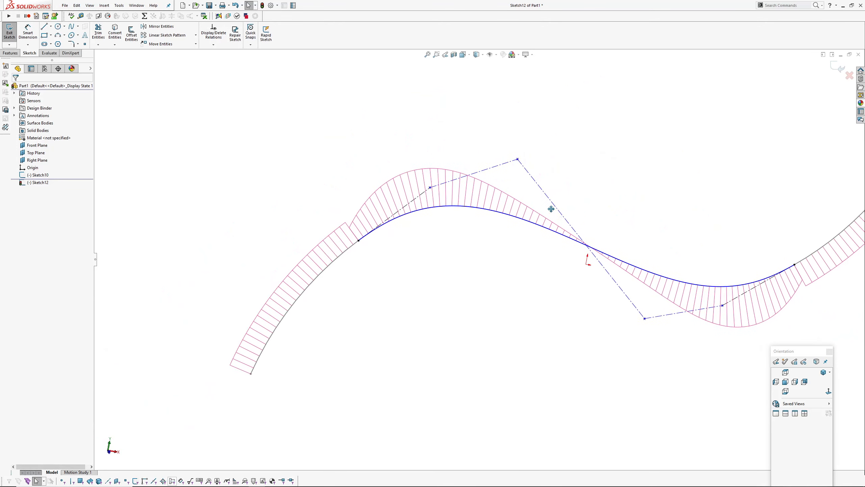
scroll(410, 206, "down", 1)
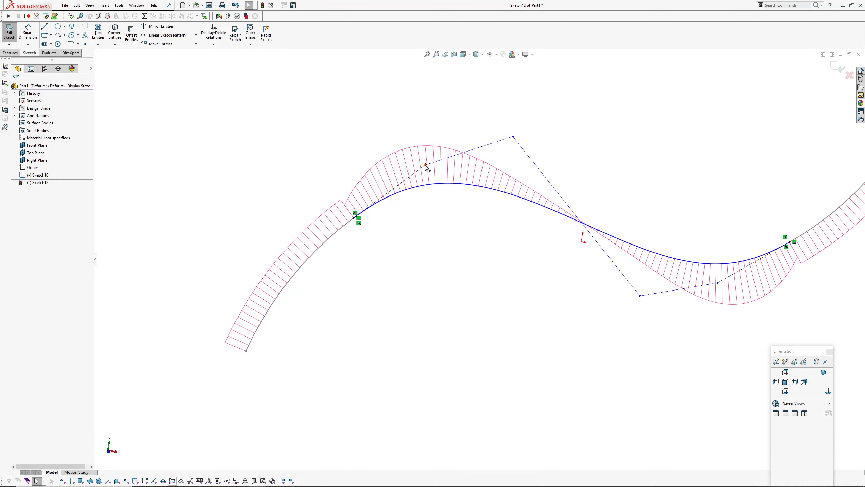
mouse_move(425, 166)
left_mouse_down()
mouse_move(414, 179)
mouse_move(447, 145)
mouse_move(430, 160)
left_mouse_up()
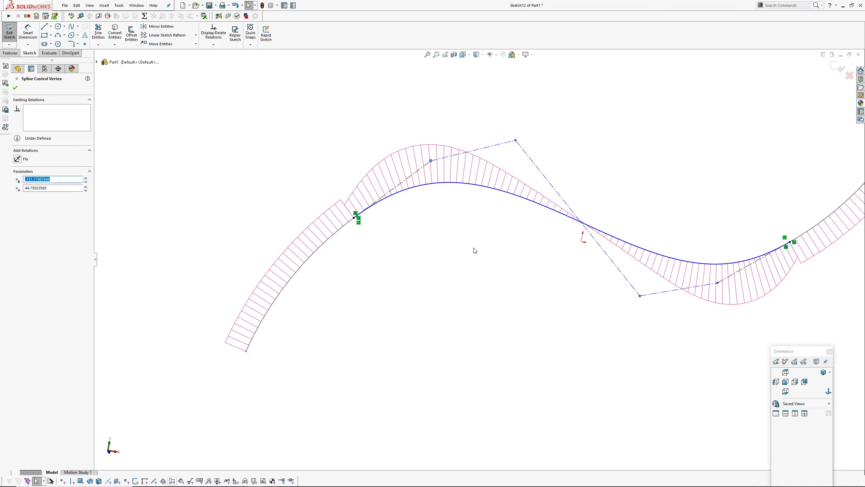
left_click(475, 250)
middle_click_drag(468, 251, 431, 251, "ctrl")
scroll(431, 251, "up", 1)
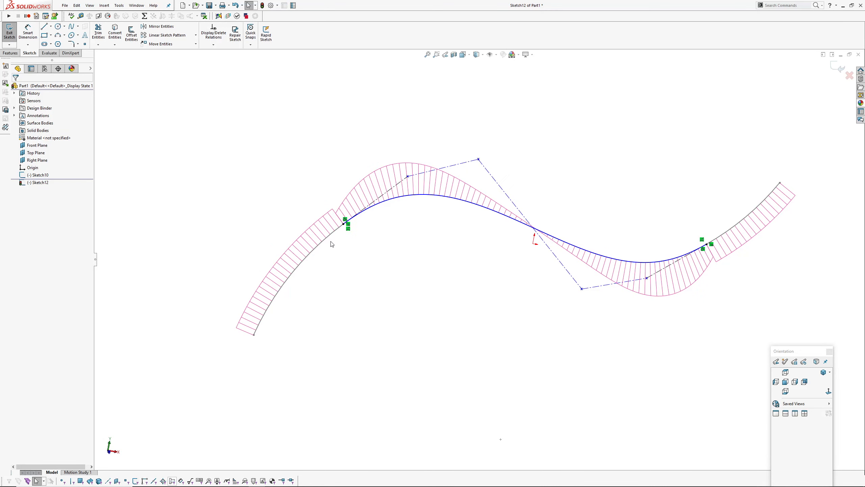
left_click(836, 68)
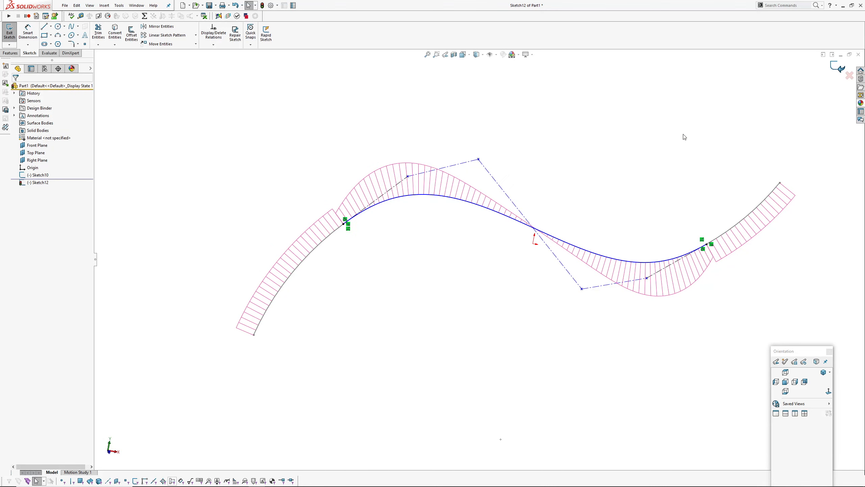
Step: Edit Sketch10, hide the curvature combs of both arcs and exit the sketch
left_click(28, 175)
left_click(35, 153)
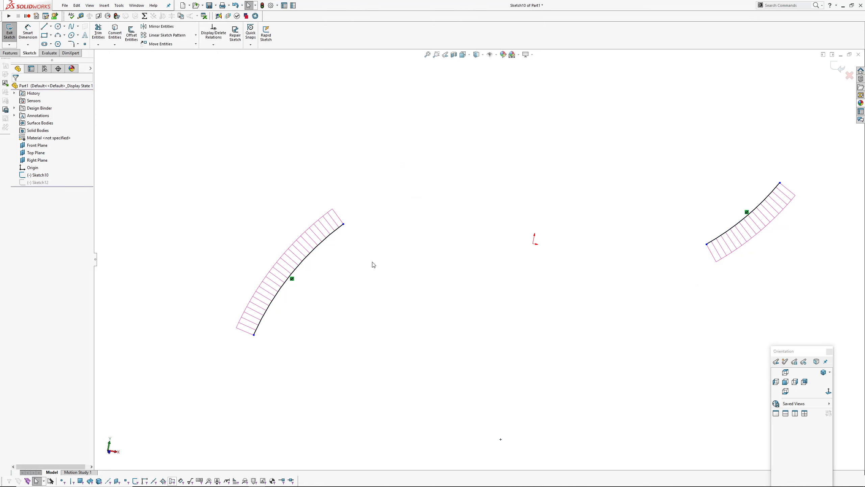
left_click(332, 235)
middle_click_drag(434, 247, 359, 251, "ctrl")
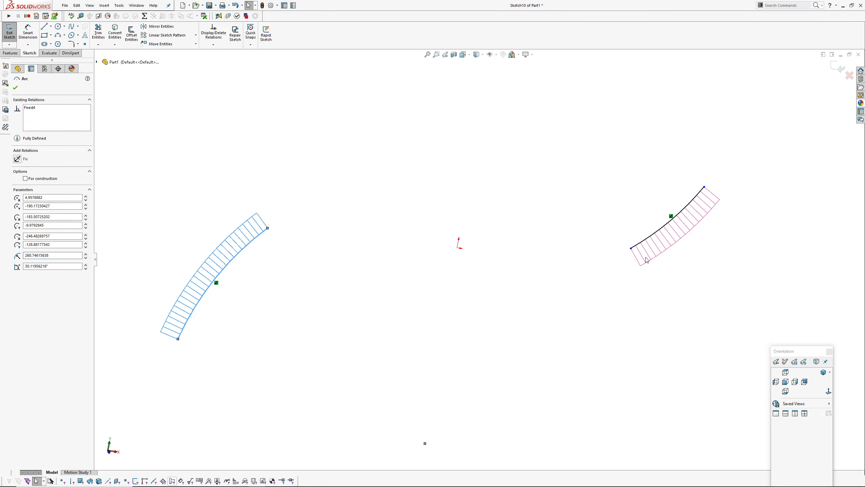
right_click(659, 234)
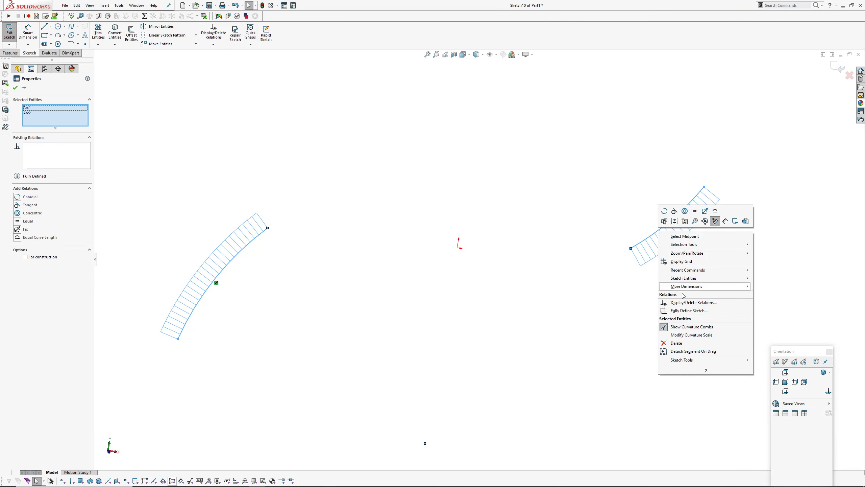
left_click(687, 329)
left_click(837, 68)
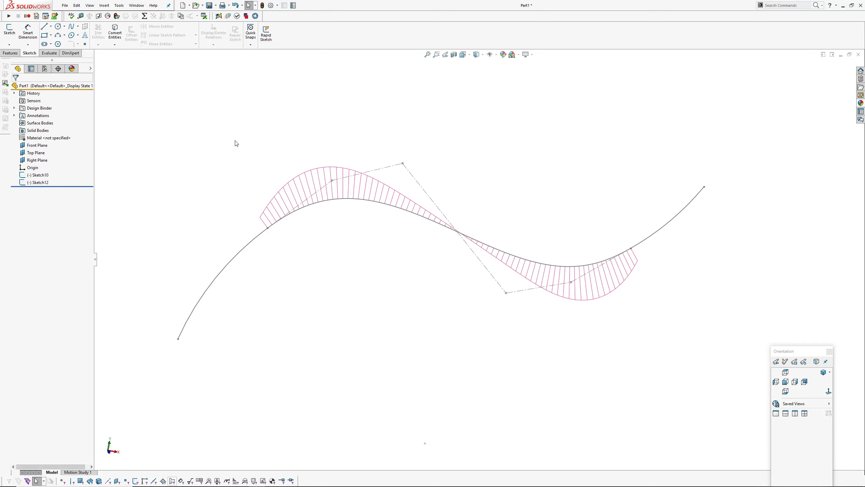
Step: Edit Sketch12 and convert the left and right arcs of Sketch10 into it with Convert Entities
left_click(38, 183)
left_click(43, 164)
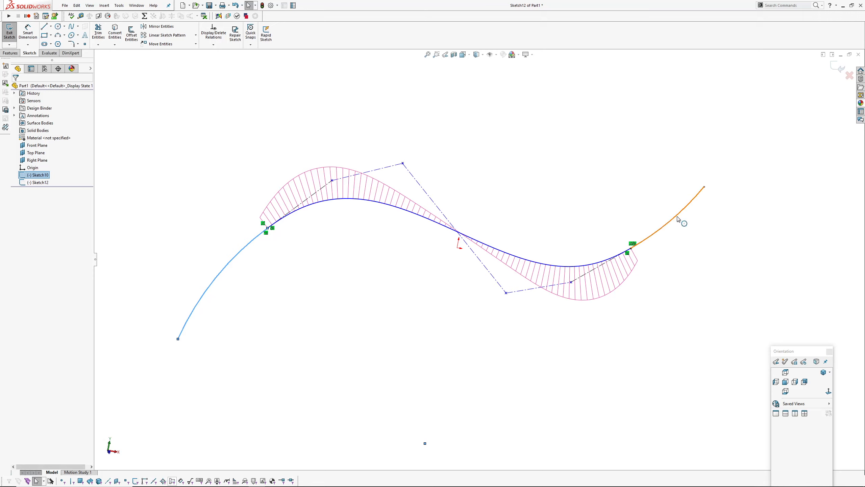
left_click(114, 30)
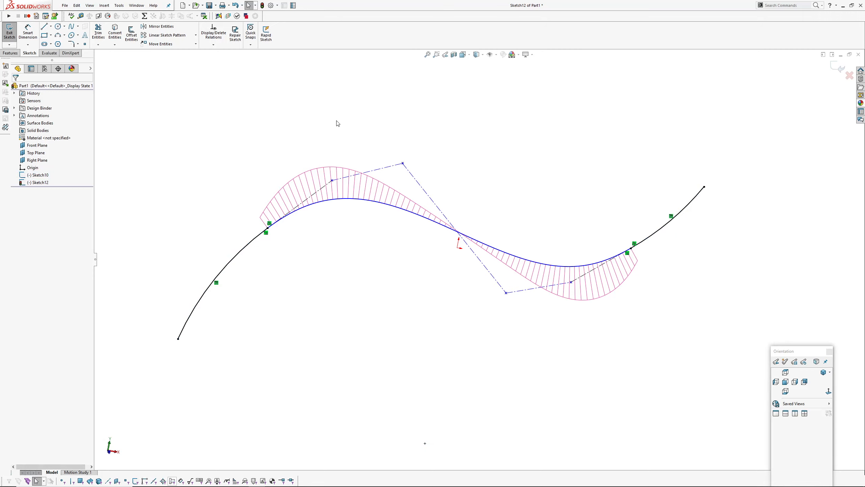
Step: Show curvature combs on the converted left and right arcs
left_click(252, 245)
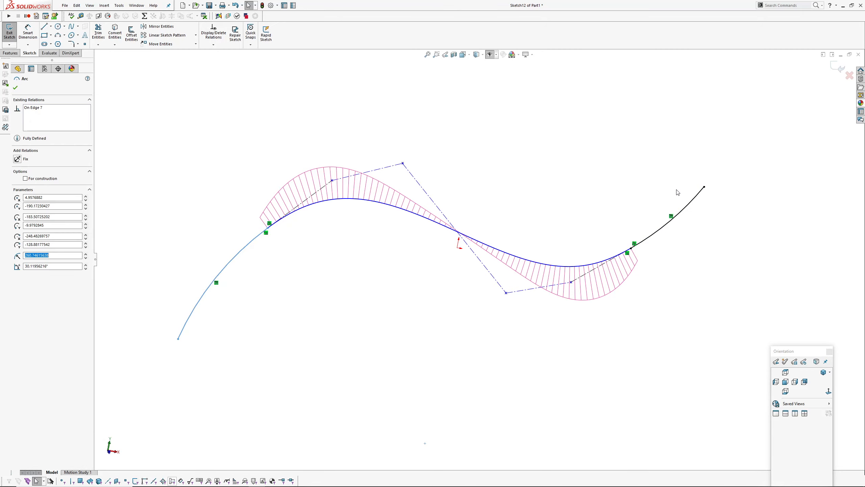
left_click(683, 218, "ctrl")
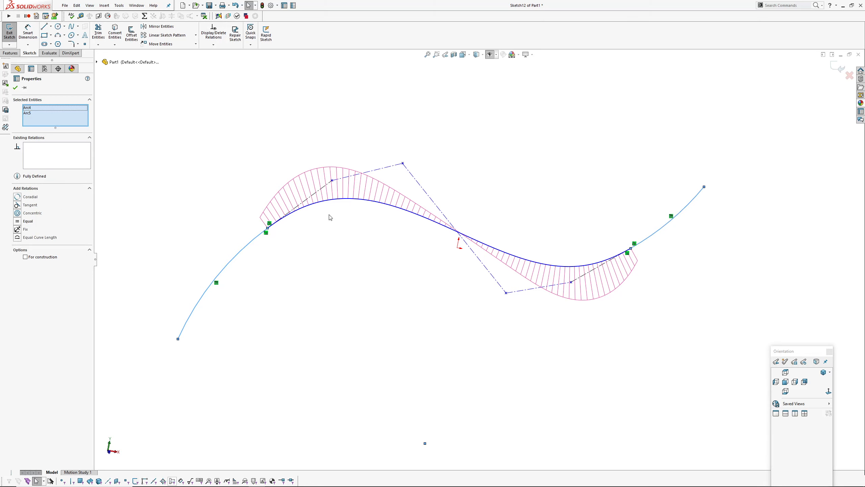
right_click(238, 256)
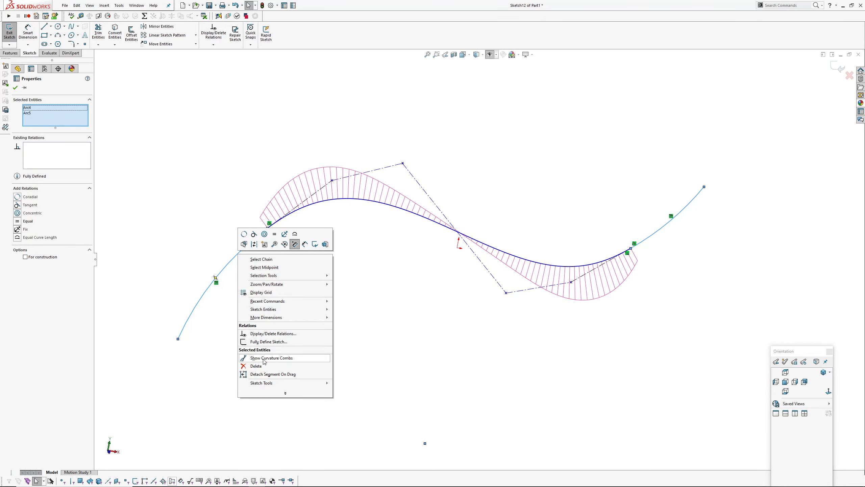
left_click(280, 356)
left_click(371, 269)
Step: Pull the style spline's third control vertex to the right and slightly up to smooth the curvature near the left arc
scroll(371, 276, "down", 5)
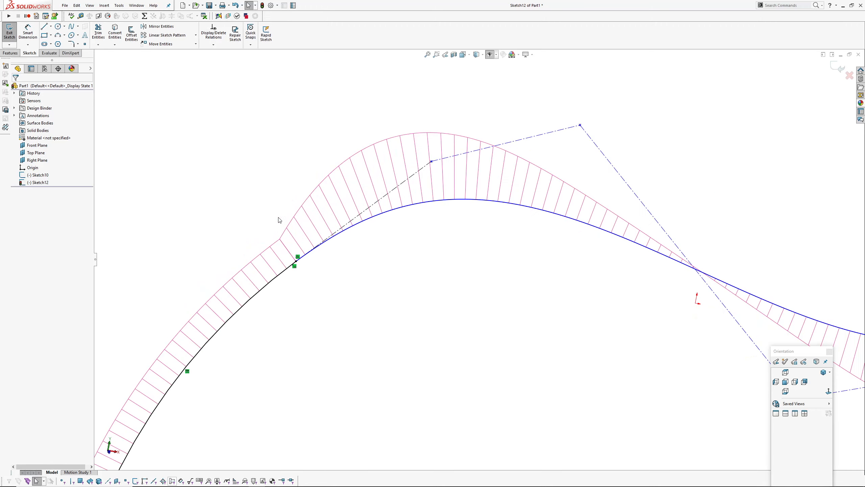
scroll(344, 212, "up", 3)
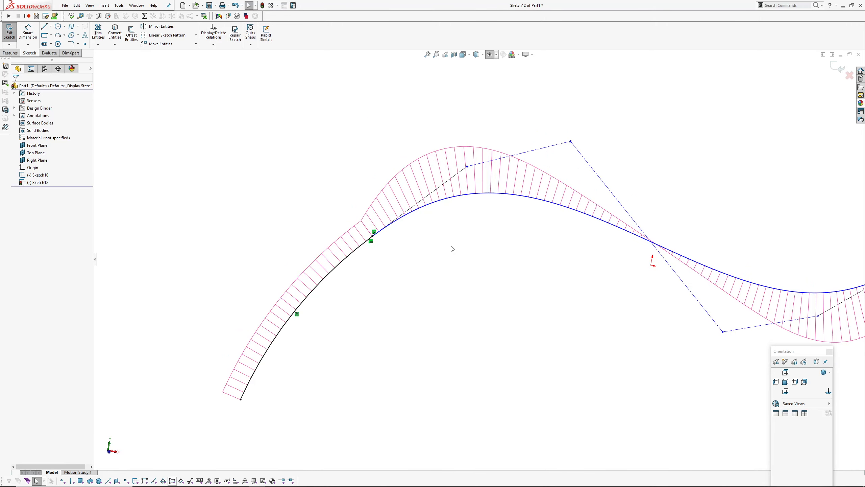
mouse_move(504, 263)
middle_mouse_down("ctrl")
mouse_move(437, 259)
mouse_move(463, 276)
mouse_move(434, 252)
mouse_move(382, 287)
mouse_move(402, 268)
middle_mouse_up("ctrl")
scroll(436, 259, "up", 2)
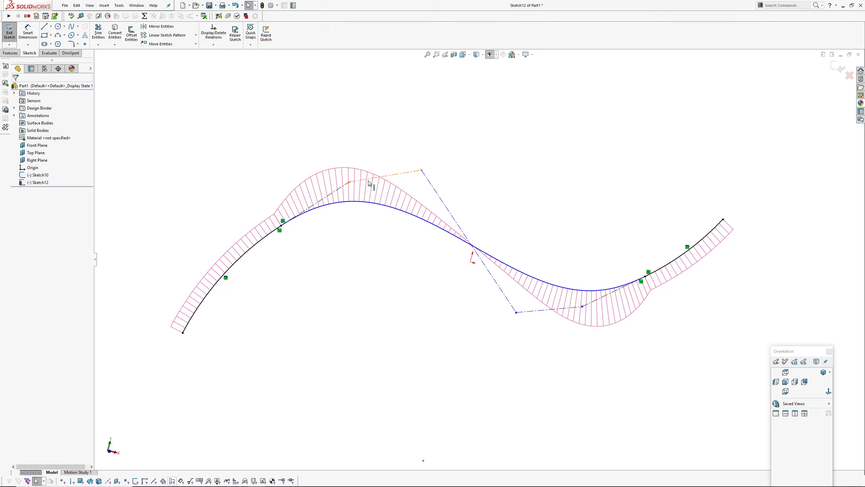
left_click_drag(422, 171, 485, 161)
middle_click_drag(446, 282, 372, 250, "ctrl")
key("Escape")
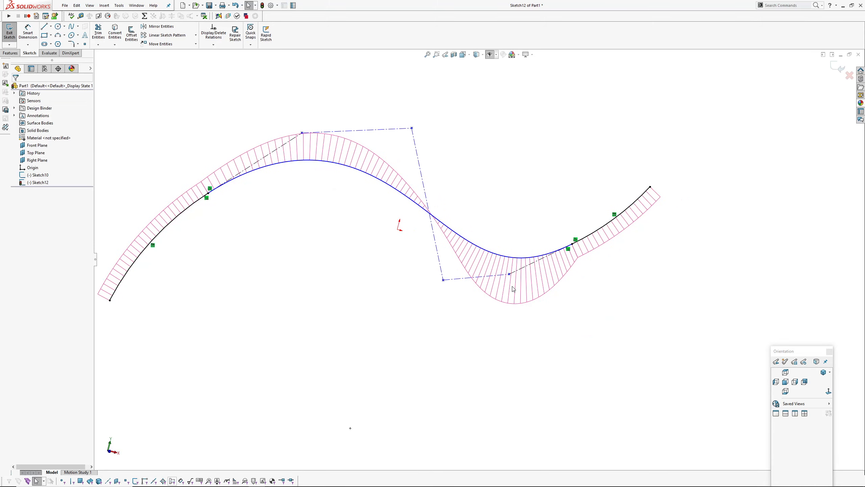
Step: Pull the style spline's fifth control vertex down-left away from the right arc, and move the fourth down and to the left
left_click_drag(510, 274, 473, 292)
key("Escape")
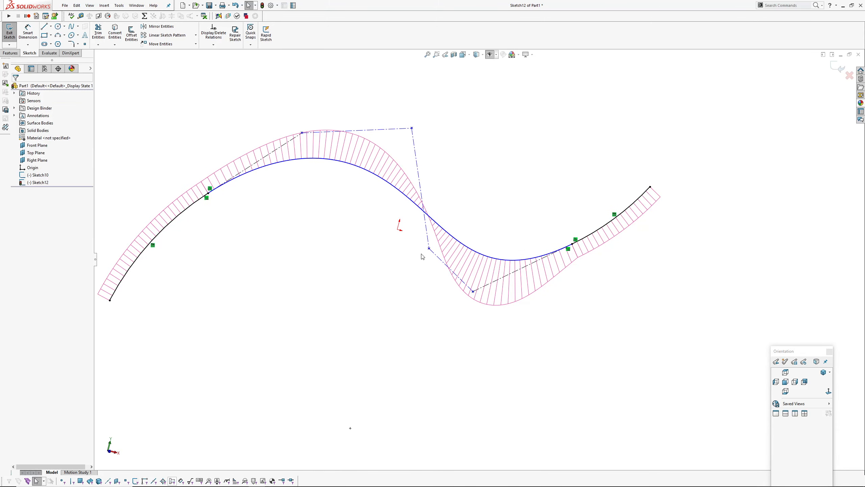
left_click_drag(429, 249, 392, 280)
key("Escape")
Step: Dimension the distance from the style spline's left end to its second control vertex and set it to 100 mm
mouse_move(291, 259)
middle_mouse_down("ctrl")
mouse_move(288, 296)
mouse_move(298, 317)
middle_mouse_up("ctrl")
key("z")
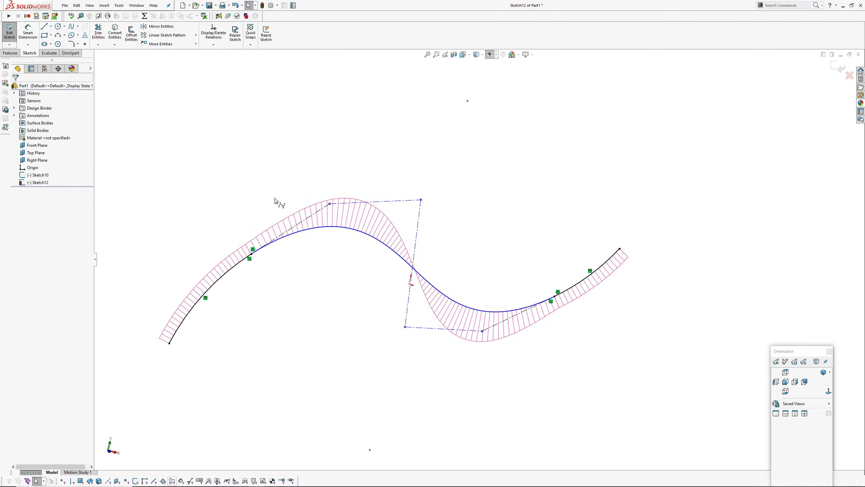
left_click(36, 31)
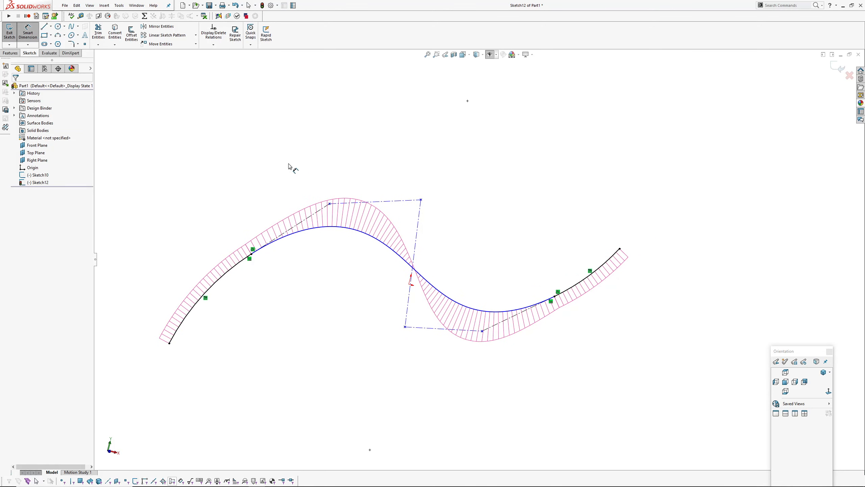
left_click(251, 254)
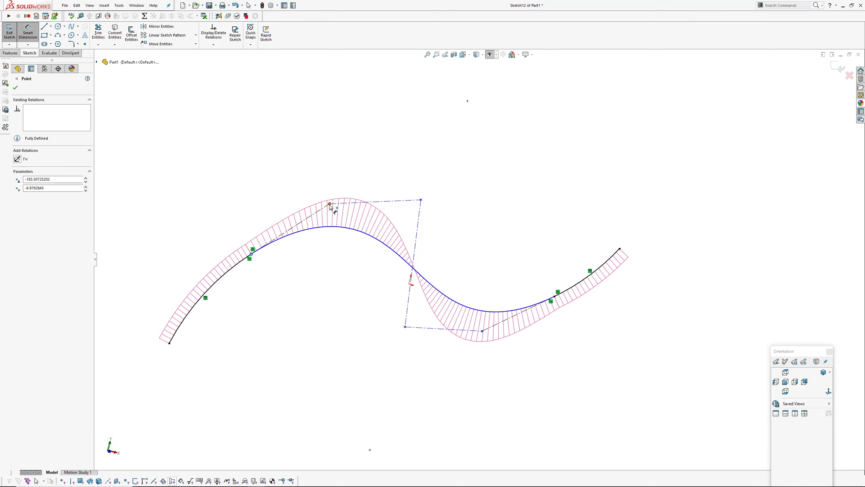
left_click(330, 204)
left_click(225, 154)
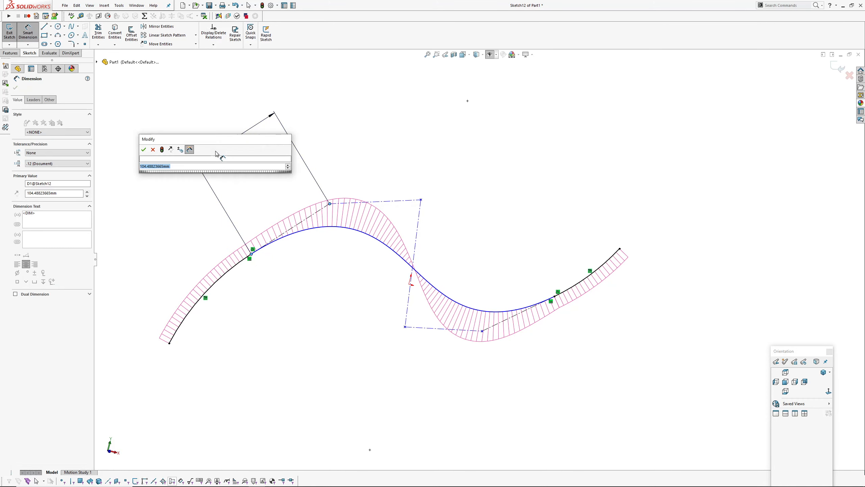
type("100")
key("Return")
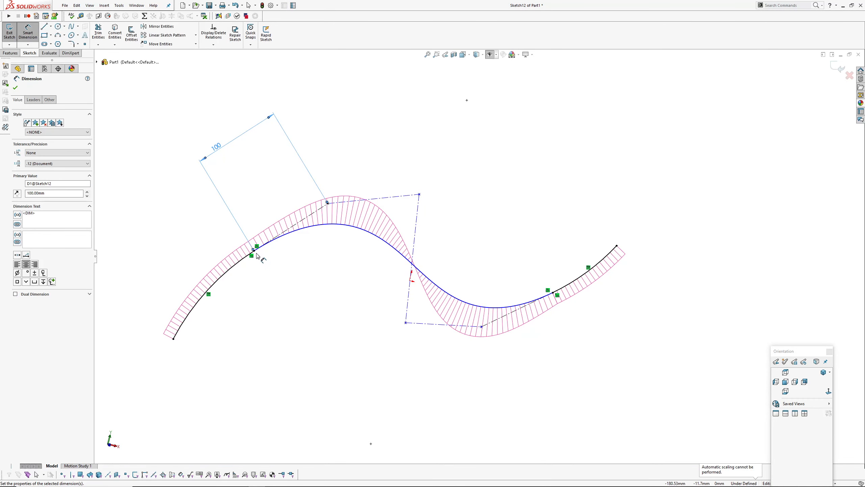
Step: Add a 200 mm dimension between the style spline's left end and its third control vertex
left_click(254, 251)
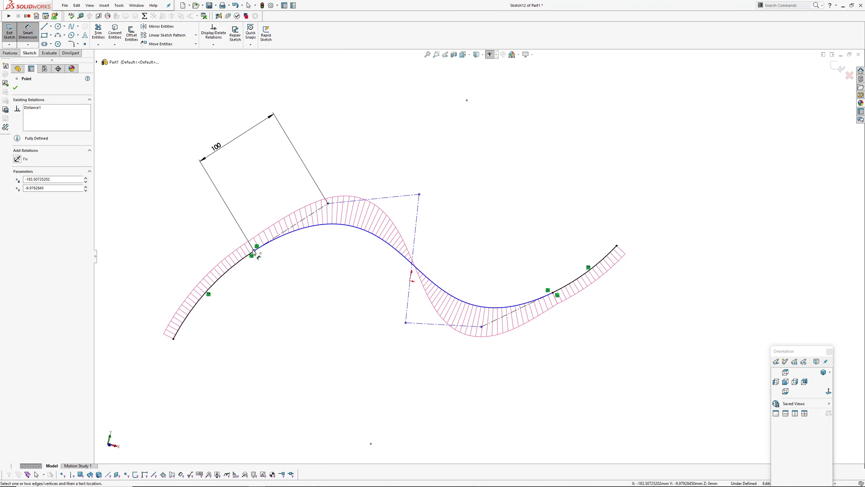
left_click(419, 194)
middle_click_drag(239, 94, 255, 131, "ctrl")
left_click(253, 117)
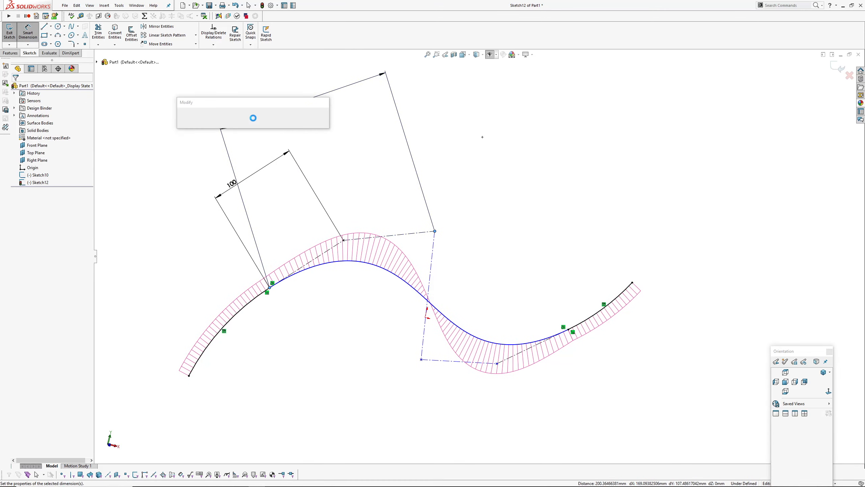
type("200")
key("Return")
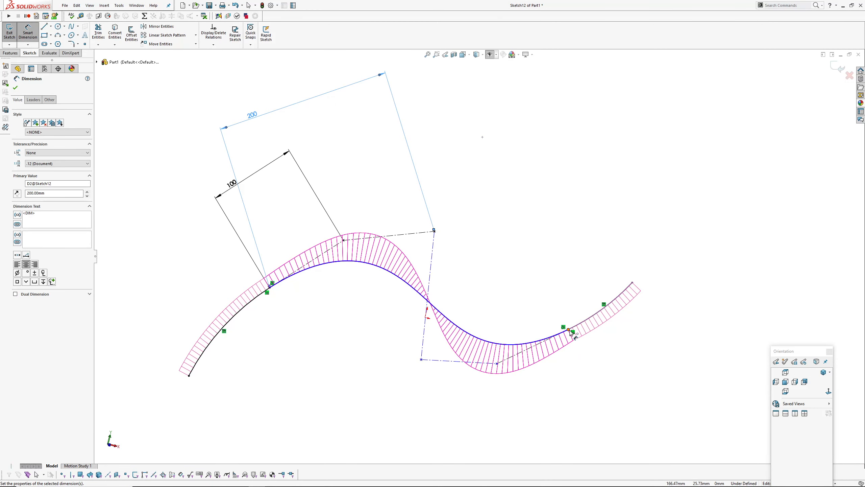
Step: Dimension the distance from the style spline's right end to its fifth control vertex as 100 mm
left_click(568, 331)
left_click(497, 365)
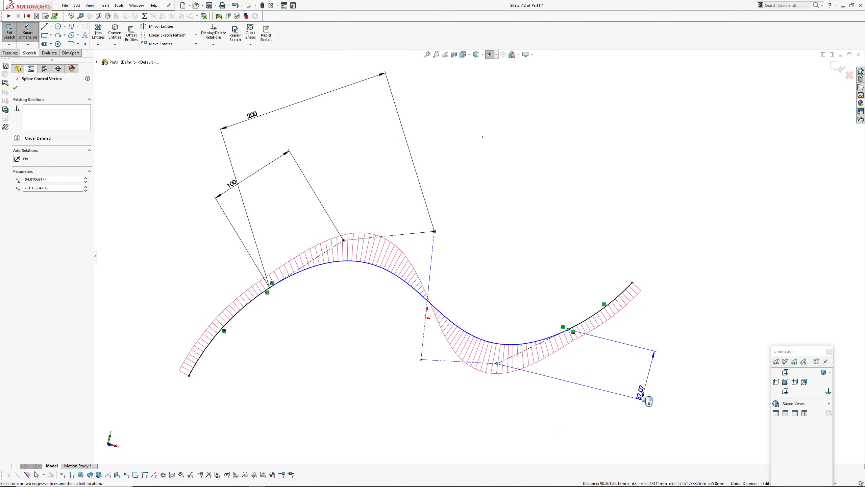
left_click(602, 416)
type("100")
key("Return")
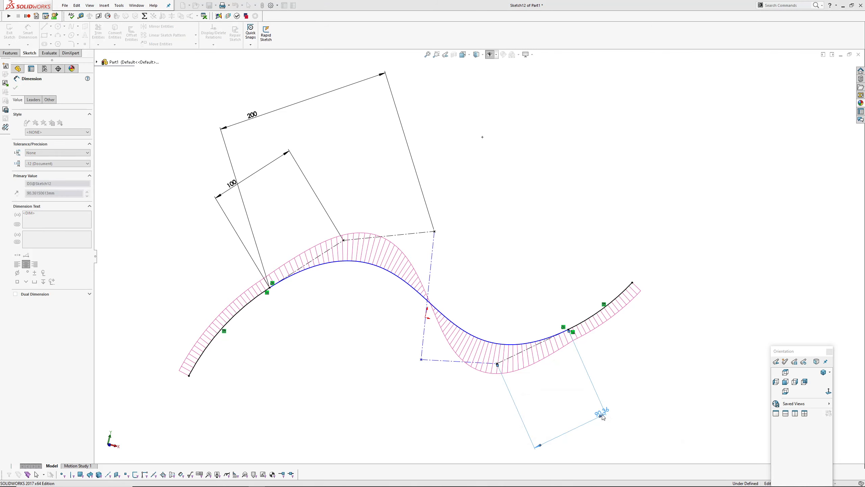
middle_click_drag(605, 373, 627, 290, "ctrl")
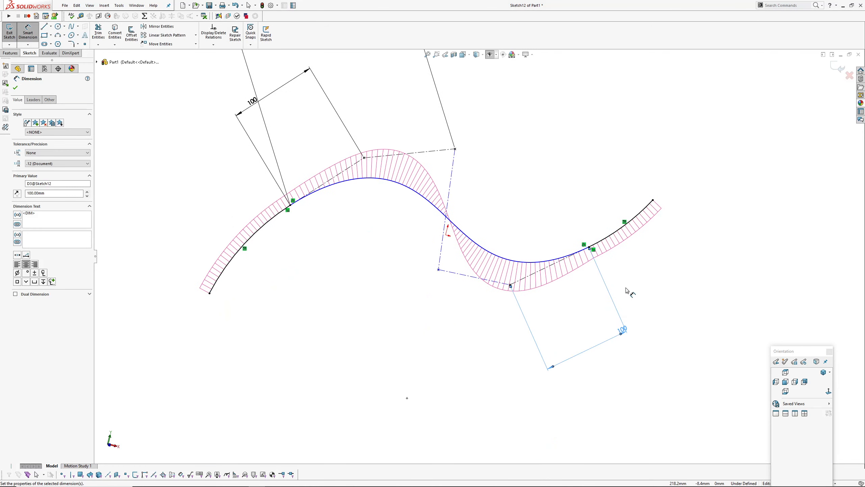
left_click(439, 270)
left_click(590, 249)
middle_click_drag(595, 332, 608, 280, "ctrl")
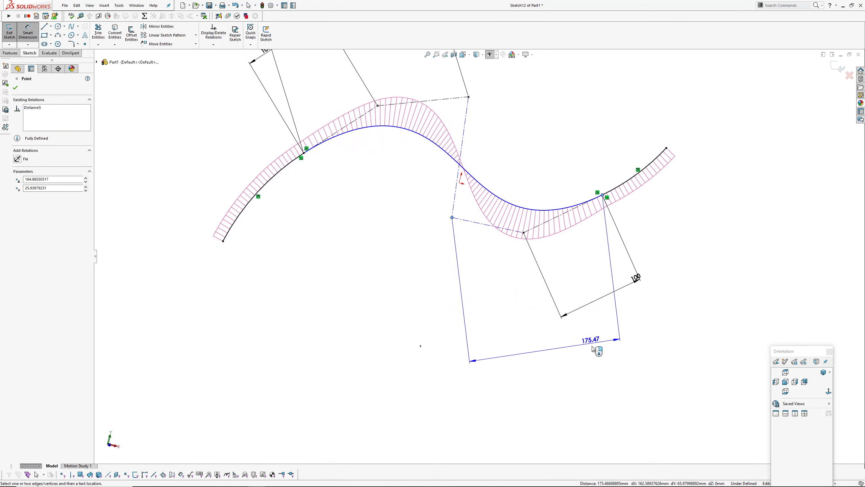
left_click(555, 373)
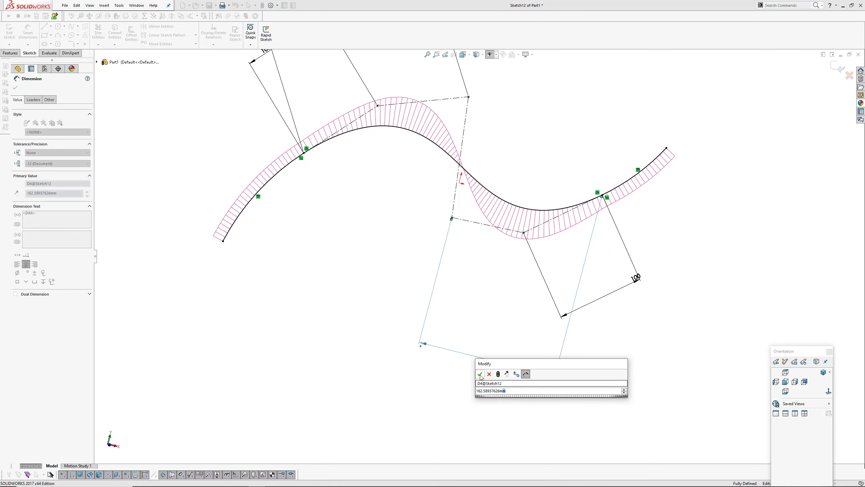
key("Return")
key("Delete")
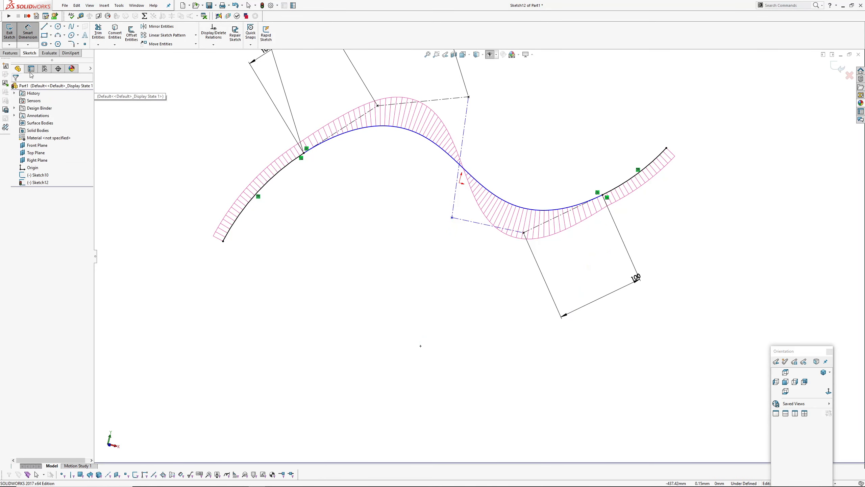
Step: Add an aligned 170 mm dimension between the fourth control vertex and the style spline's right end
left_click(452, 217)
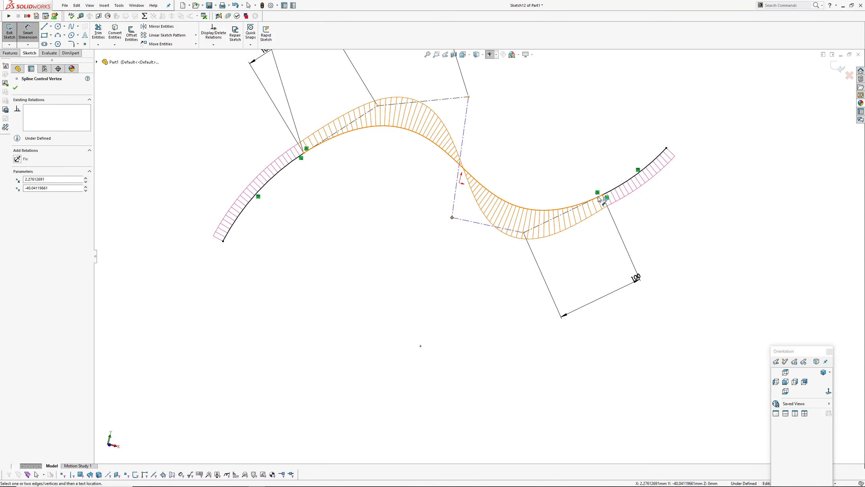
left_click(602, 195)
left_click(586, 372)
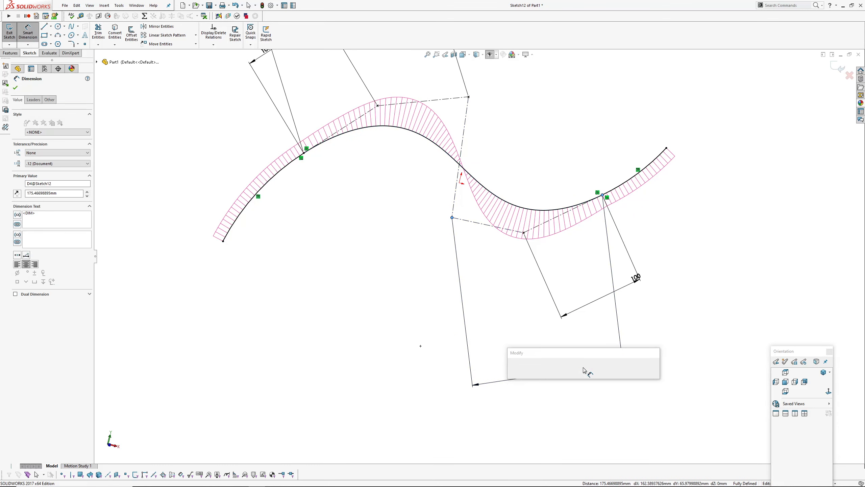
type("170")
key("Return")
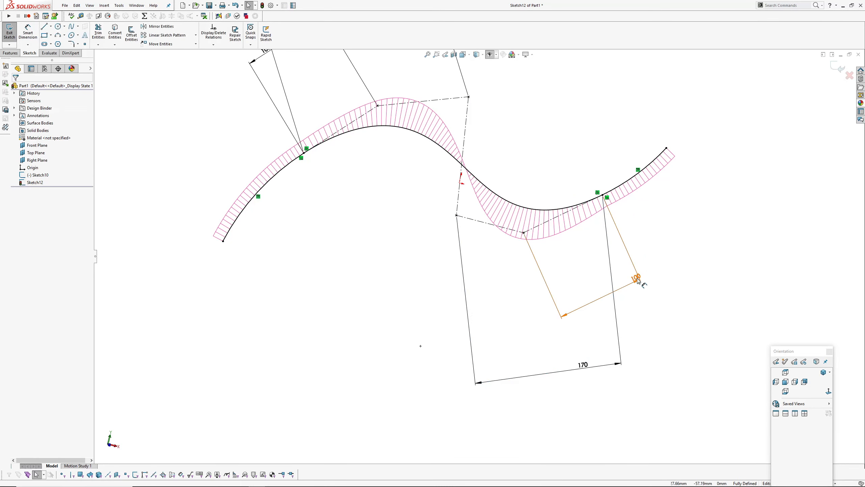
Step: Try 90 mm and 80 mm for the distance between the spline's right end and its fifth control vertex
double_click(635, 277)
type("90")
key("Return")
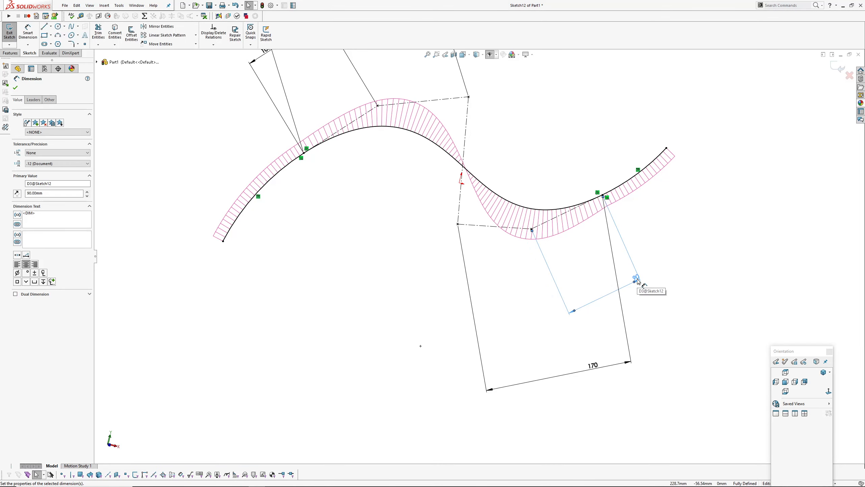
double_click(636, 278)
type("80")
key("Return")
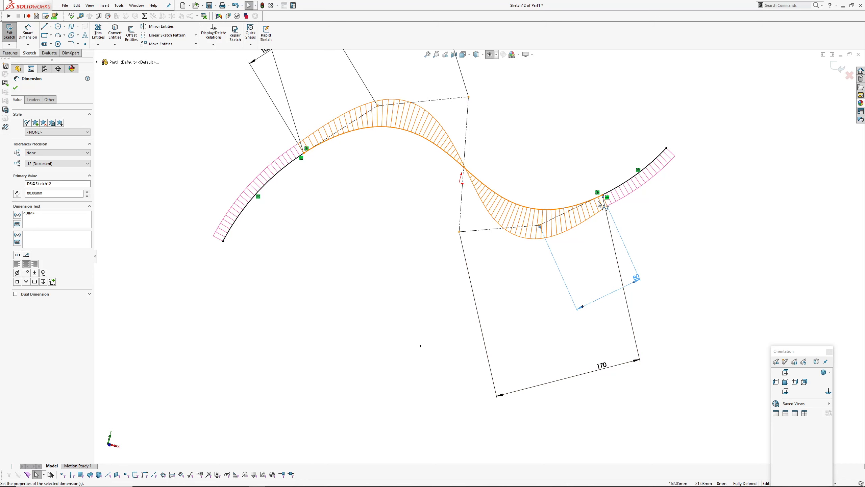
Step: Try 150 mm for the fifth control vertex's distance from the right end, and restore it to 100 mm
double_click(636, 278)
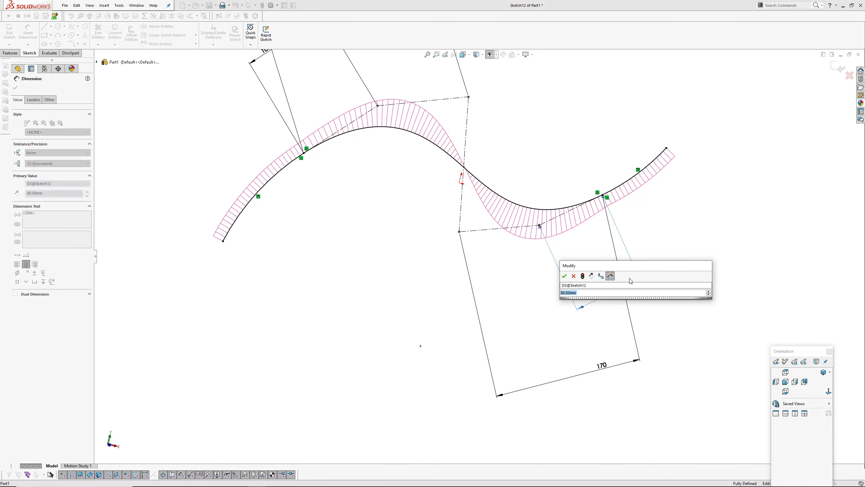
type("150")
key("Return")
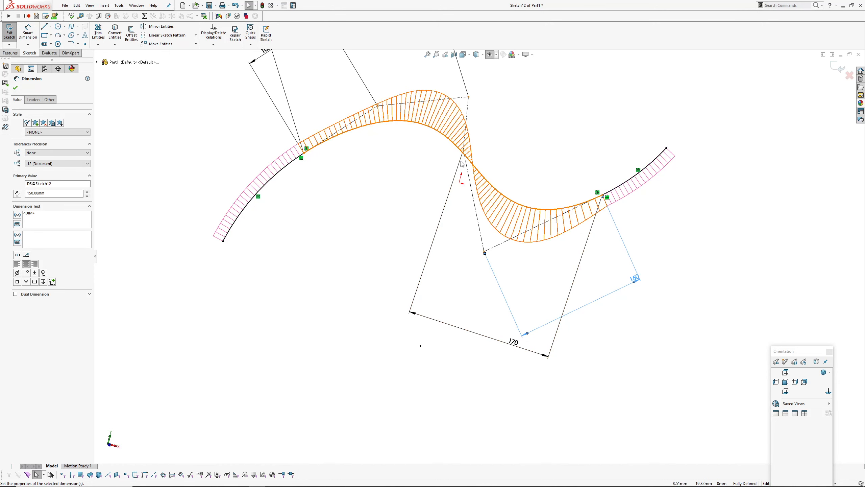
double_click(634, 281)
type("100")
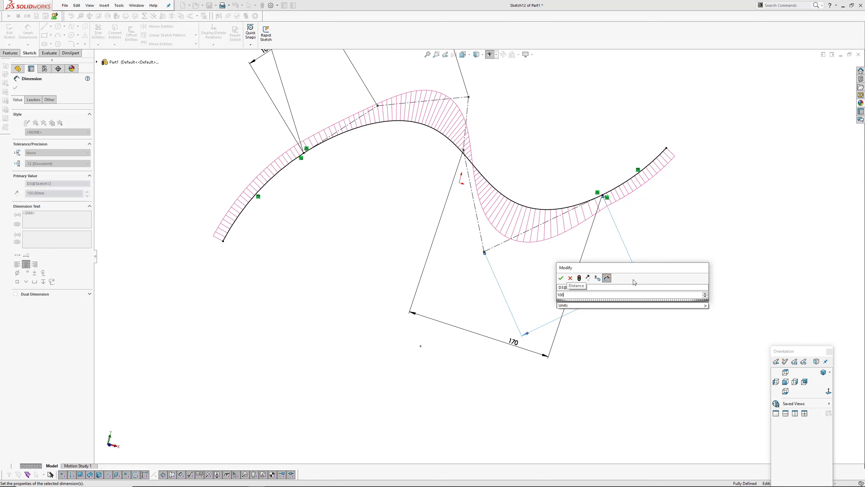
key("Return")
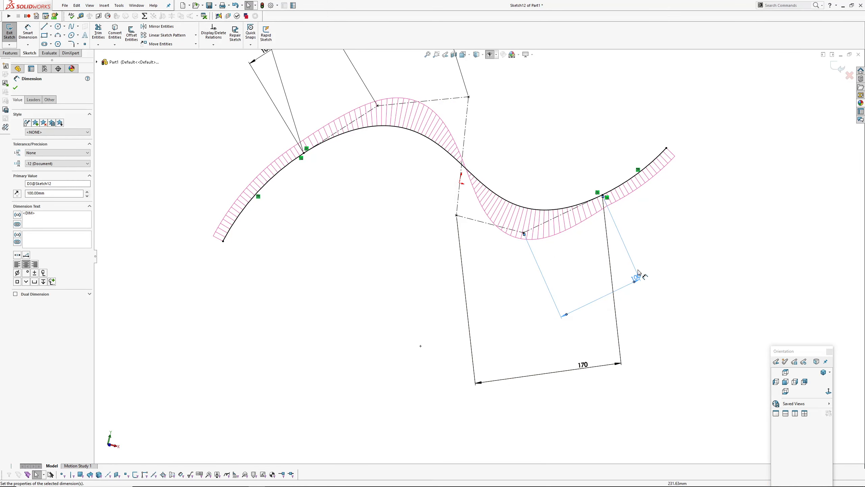
Step: Examine the curvature combs along the dimensioned style spline and where it meets the left and right arcs
scroll(638, 273, "down", 2)
left_click(605, 265)
middle_click_drag(525, 241, 548, 228, "ctrl")
scroll(388, 177, "up", 1)
middle_click_drag(387, 178, 366, 244, "ctrl")
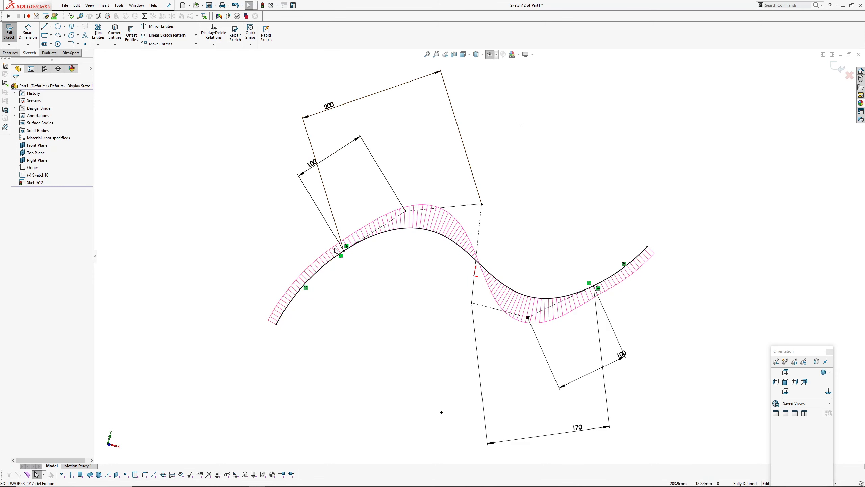
scroll(336, 250, "up", 2)
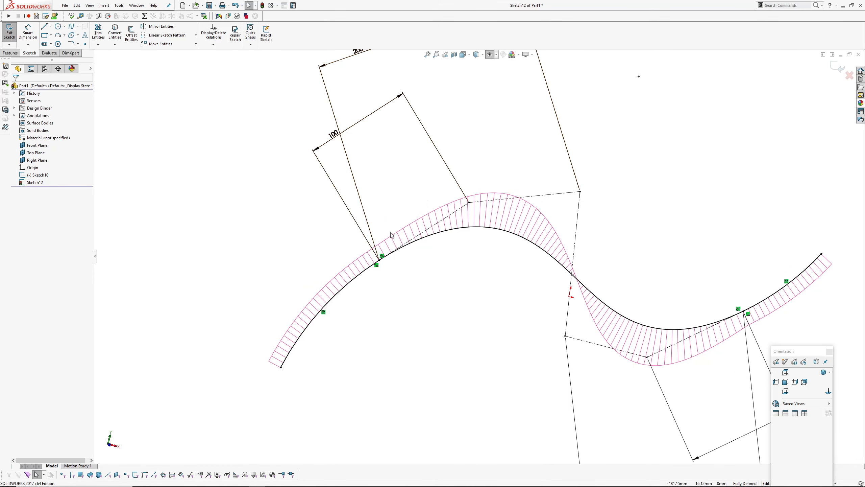
middle_click_drag(596, 294, 495, 269, "ctrl")
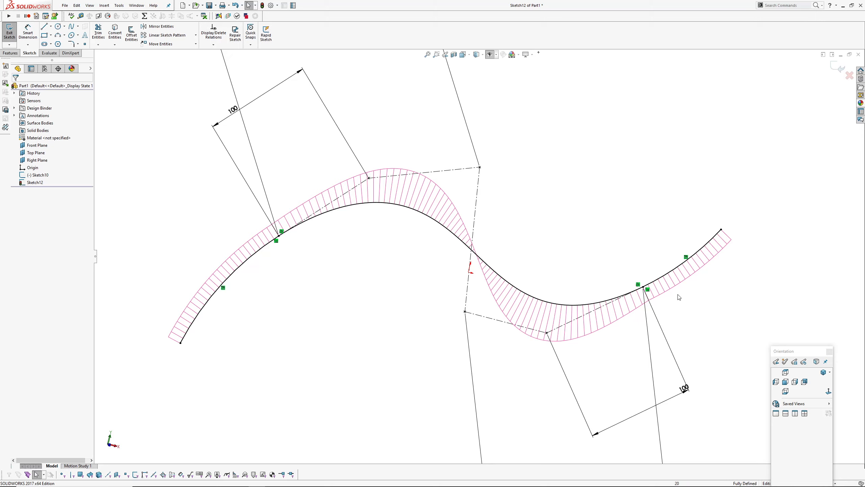
scroll(640, 299, "down", 4)
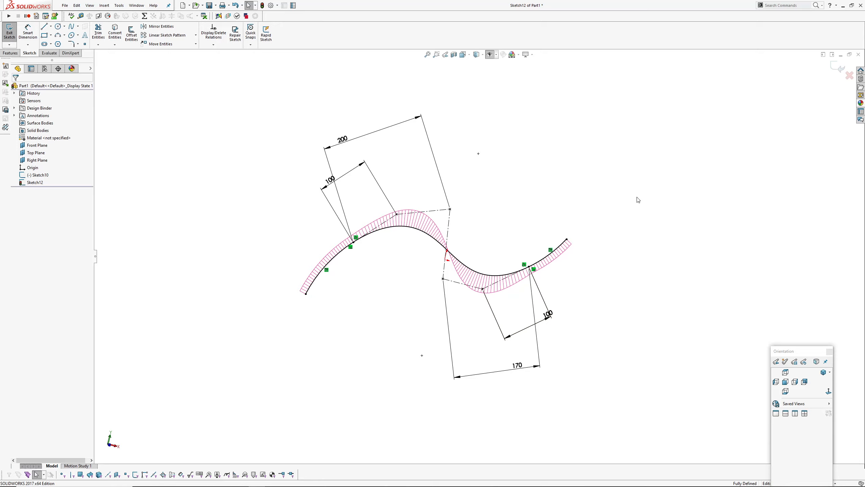
Step: Exit Sketch12 and start a new sketch on the Front Plane
left_click(838, 68)
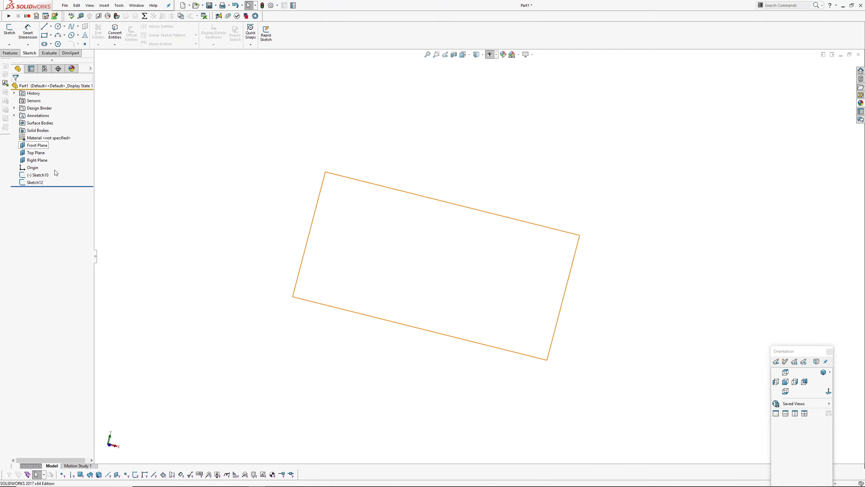
left_click(38, 145)
left_click(42, 134)
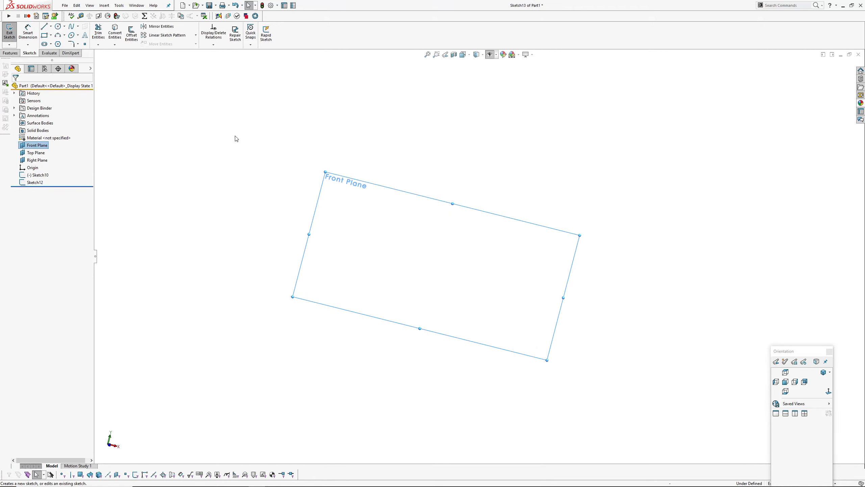
Step: Draw a Bezier style spline with six control vertices in a zigzag, running left to right across the origin area
left_click(79, 27)
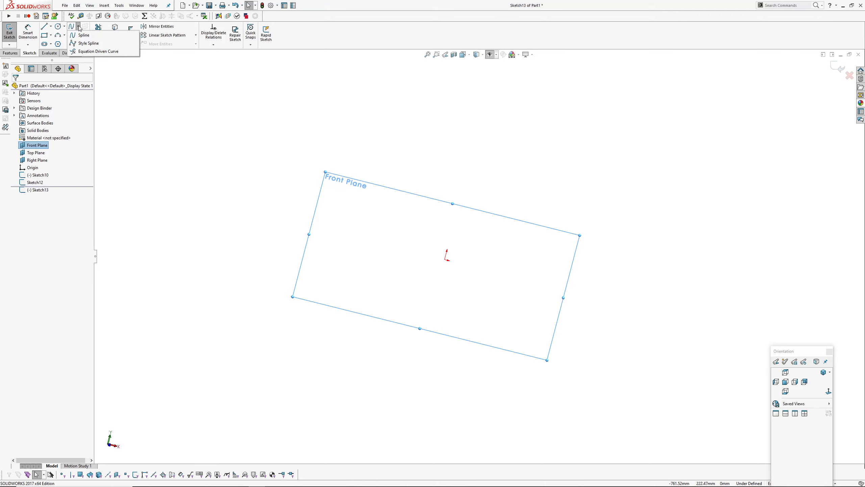
left_click(84, 42)
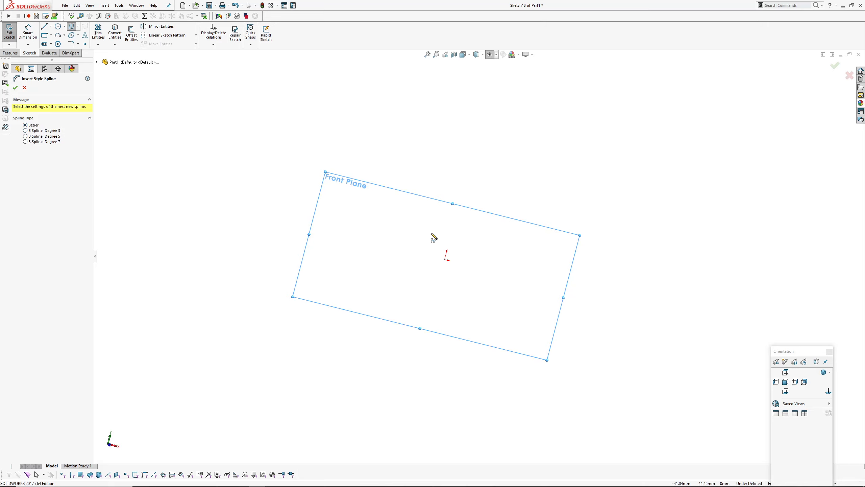
mouse_move(433, 237)
middle_mouse_down()
mouse_move(411, 192)
mouse_move(442, 208)
mouse_move(431, 242)
middle_mouse_up()
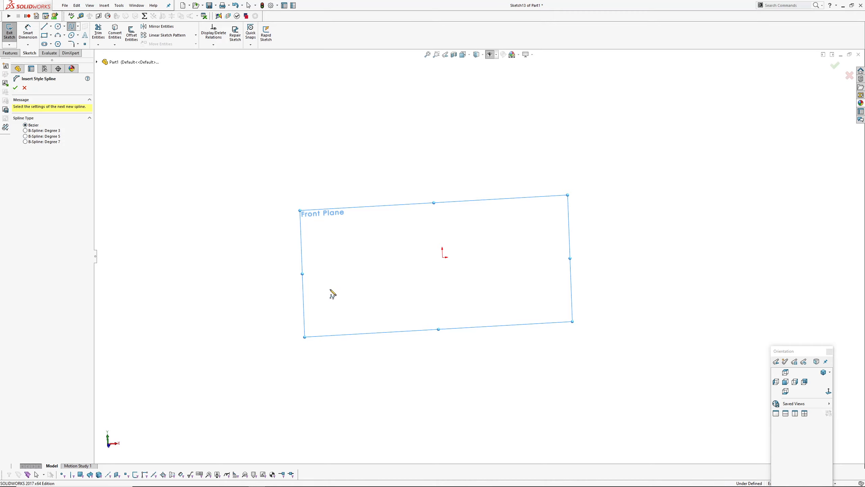
left_click(322, 302)
left_click(361, 244)
left_click(436, 301)
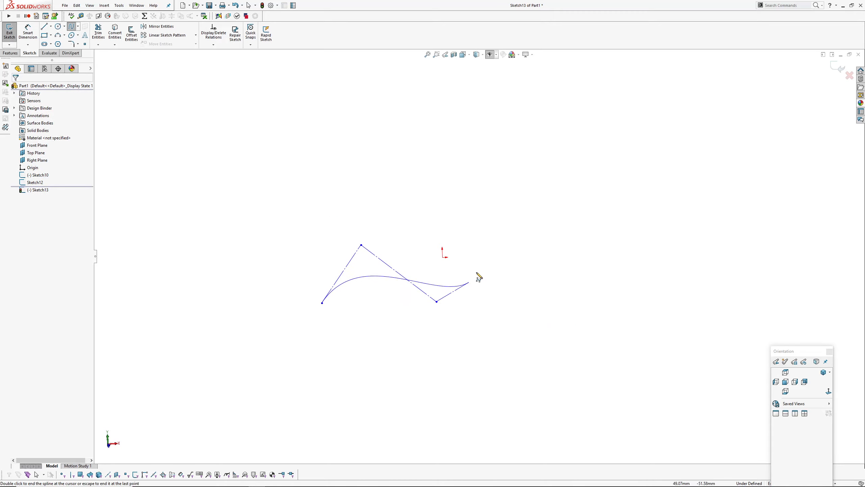
left_click(491, 232)
left_click(539, 257)
right_click(581, 276)
left_click(595, 281)
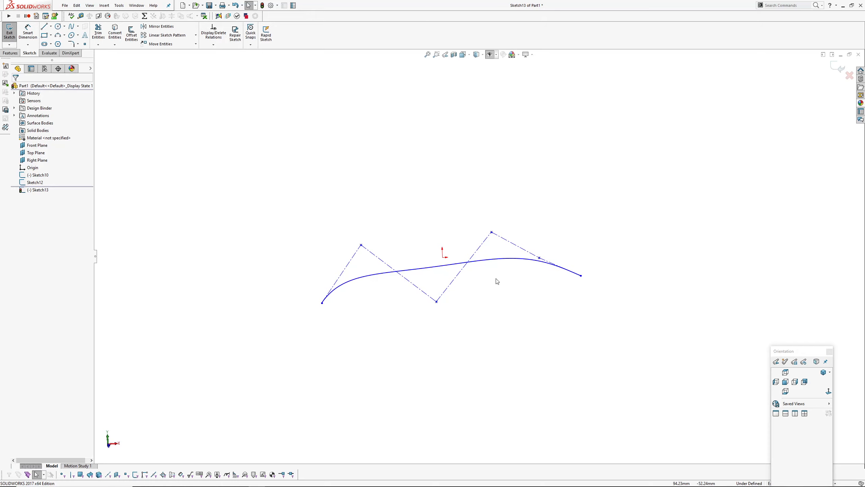
Step: Move the fifth control vertex slightly up, the third well down, and the second up-right to about X -111, Y 103 mm
left_click_drag(539, 259, 546, 241)
left_click_drag(437, 302, 455, 378)
left_click_drag(361, 245, 388, 204)
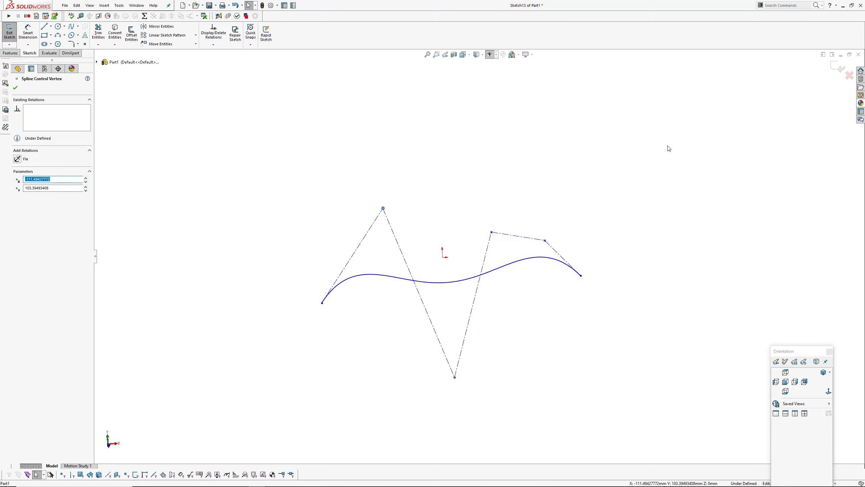
Step: Show the curvature comb on the six-vertex Bezier style spline, accept the default scale and density, and exit the sketch
left_click(650, 176)
middle_click_drag(475, 286, 459, 252, "shift")
middle_click_drag(533, 250, 538, 259, "shift")
middle_click_drag(555, 244, 574, 192, "ctrl")
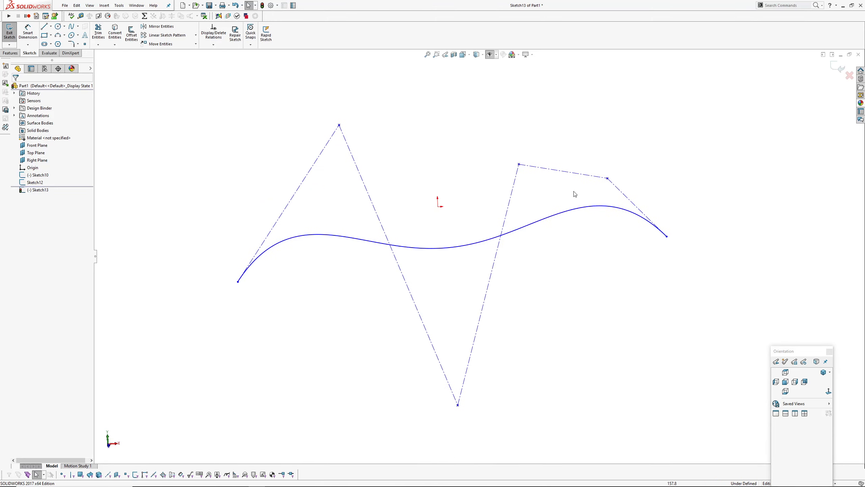
left_click(561, 217)
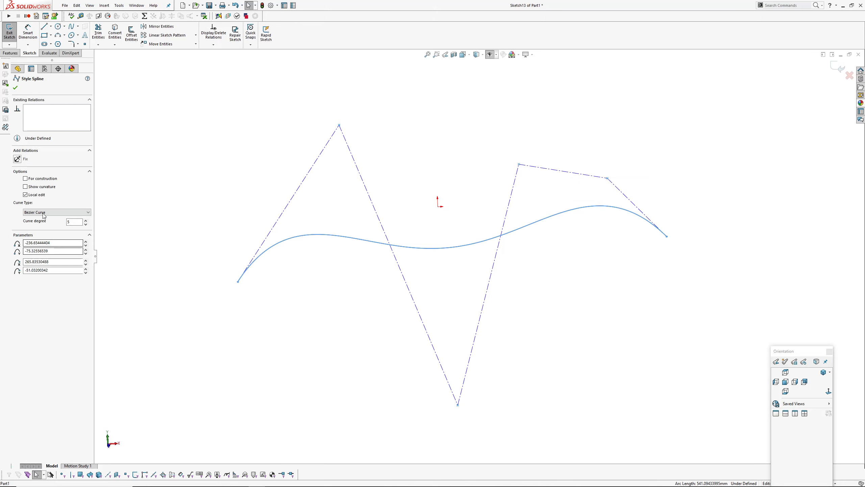
left_click(36, 187)
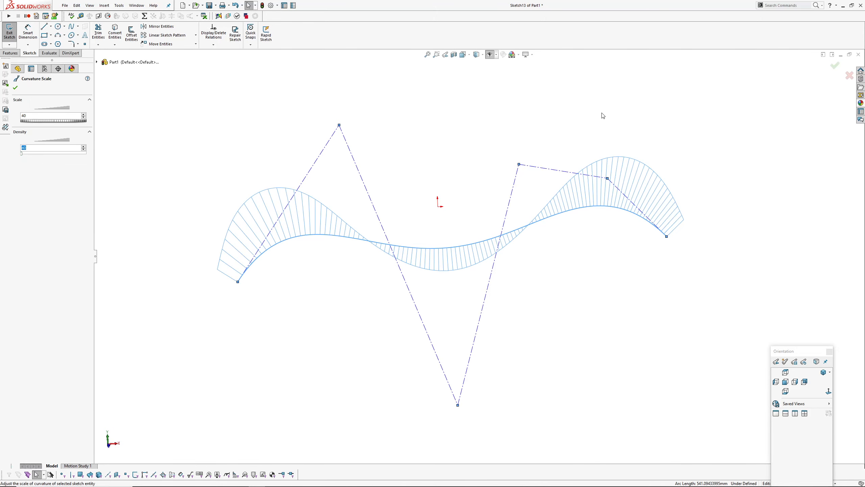
left_click(831, 66)
middle_click_drag(556, 209, 566, 190, "ctrl")
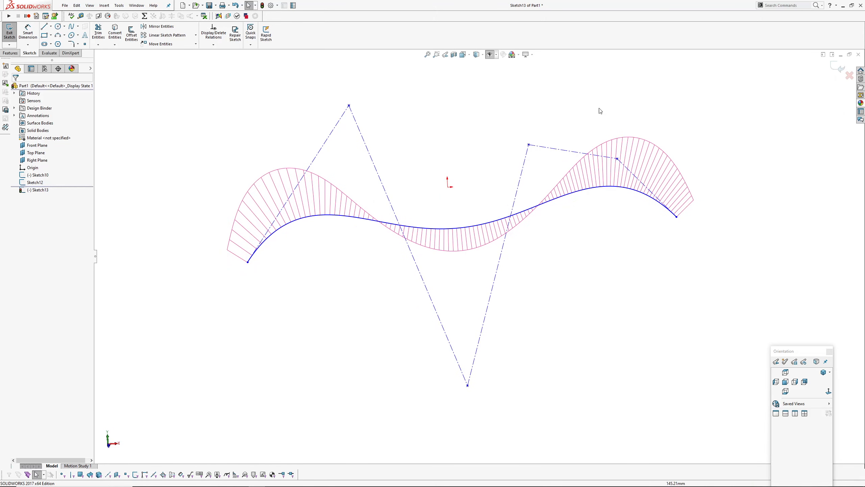
left_click(836, 66)
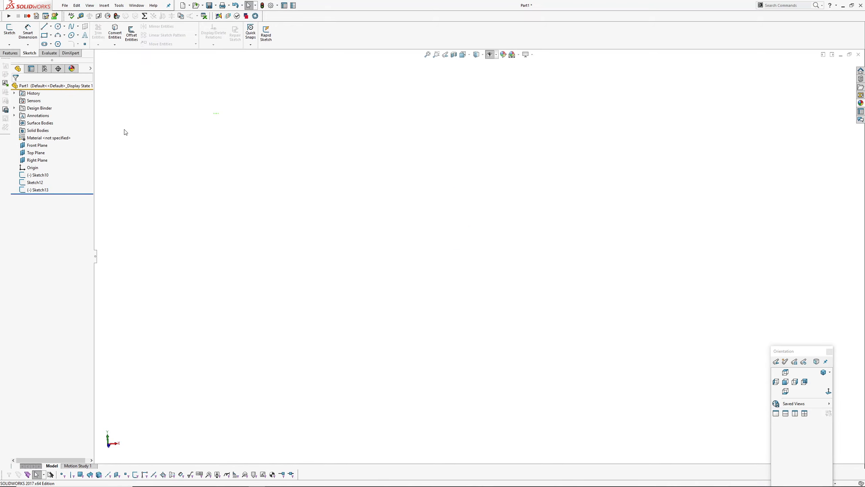
left_click(35, 146)
left_click(98, 169)
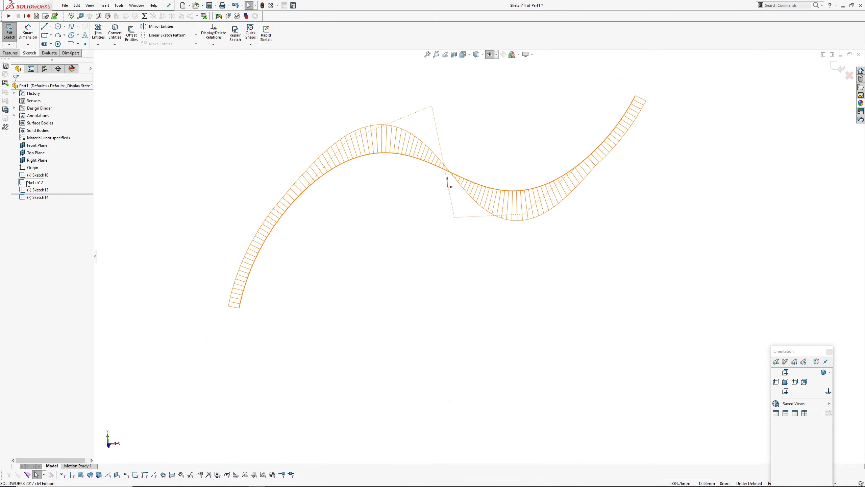
left_click(849, 75)
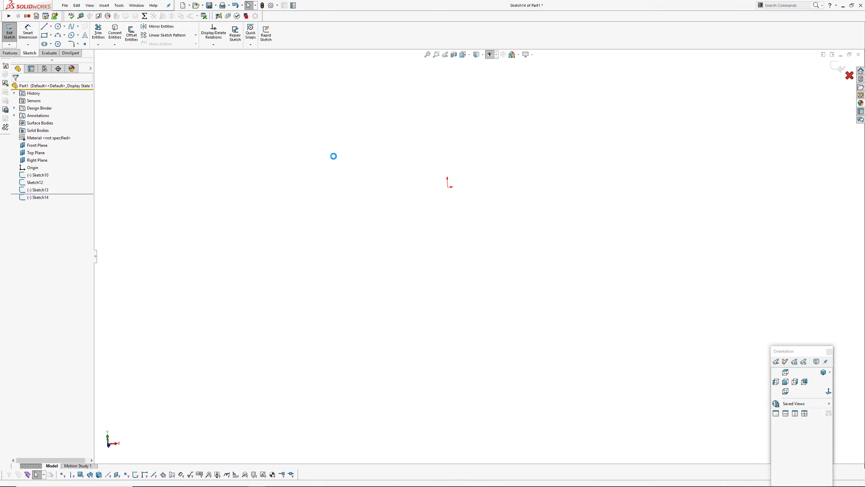
Step: Delete Sketch10 and Sketch12 from the part
left_click(38, 174)
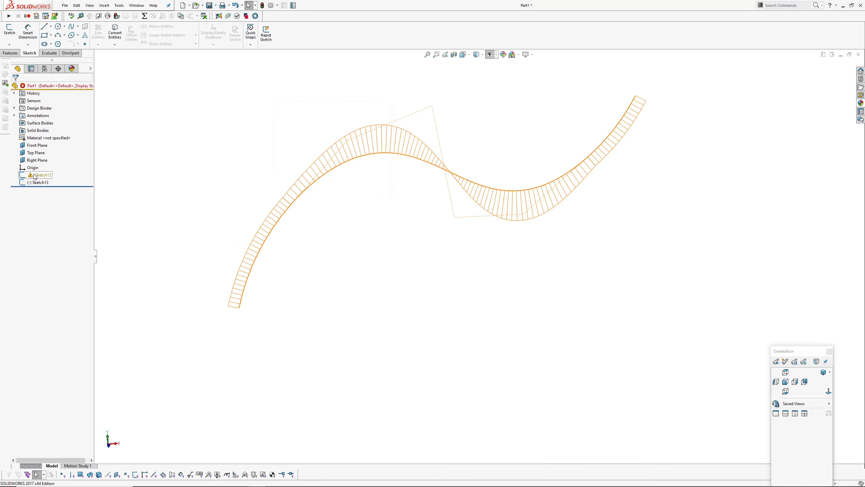
left_click(33, 177)
key("Delete")
key("Return")
Step: Start a new sketch on the Front Plane with the Bezier spline kept in view
left_click(32, 145)
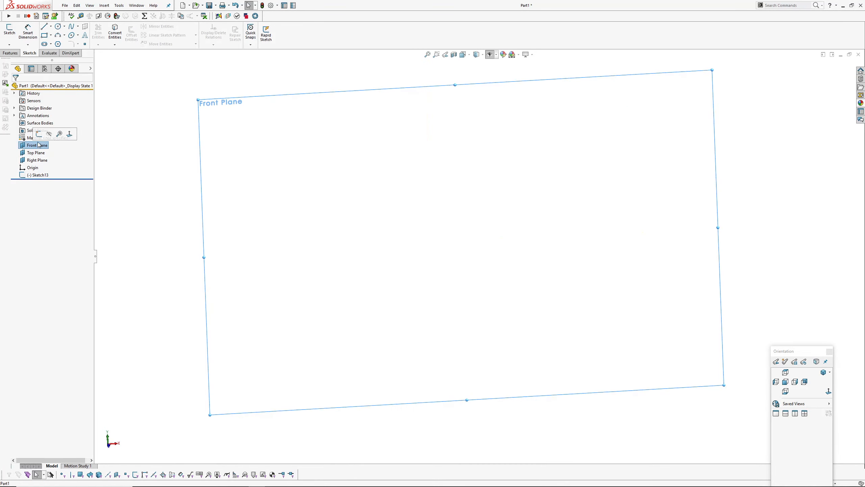
left_click(38, 133)
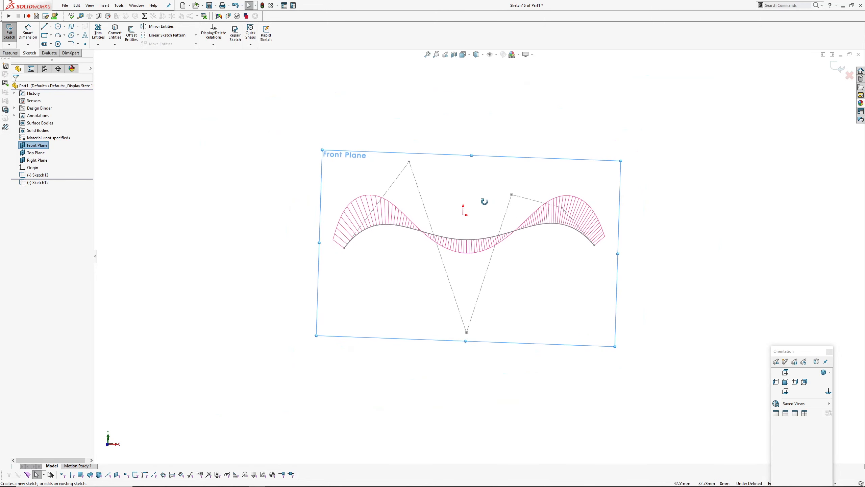
left_click(554, 225)
middle_click_drag(540, 251, 524, 281)
left_click(523, 280)
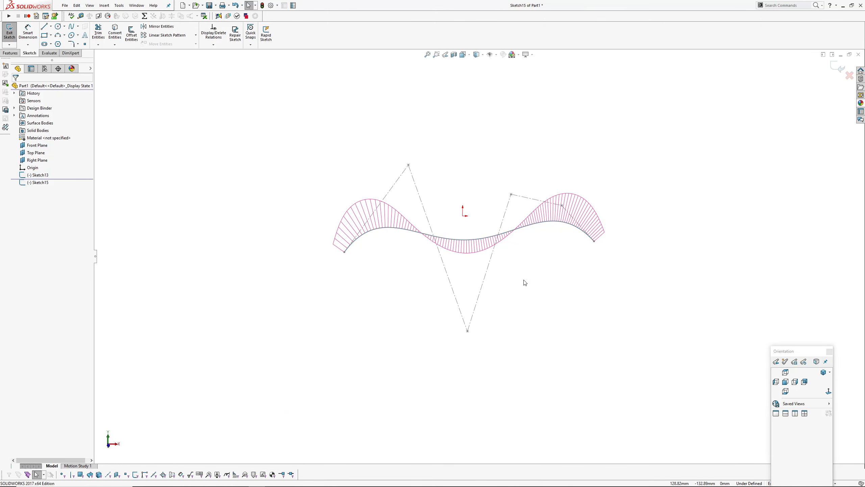
Step: Set the style spline type to B-Spline: Degree 3 and try starting a curve at the Bezier spline's left endpoint
left_click(78, 27)
left_click(90, 40)
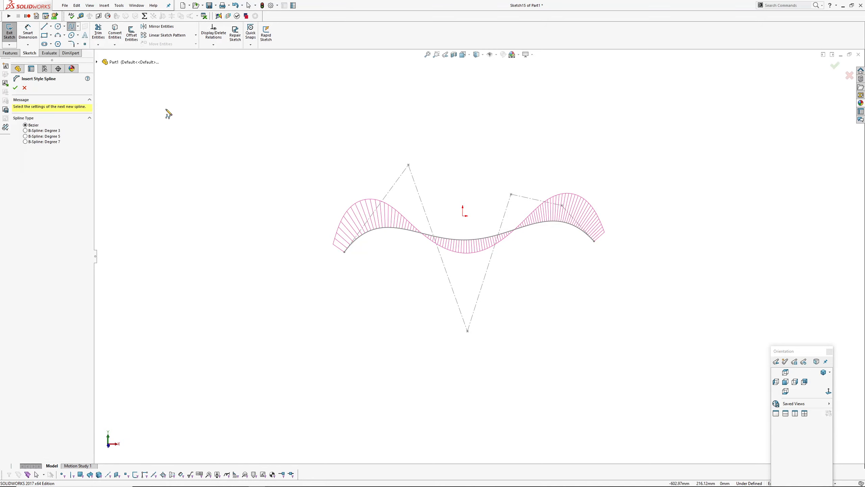
left_click(30, 131)
scroll(370, 276, "down", 3)
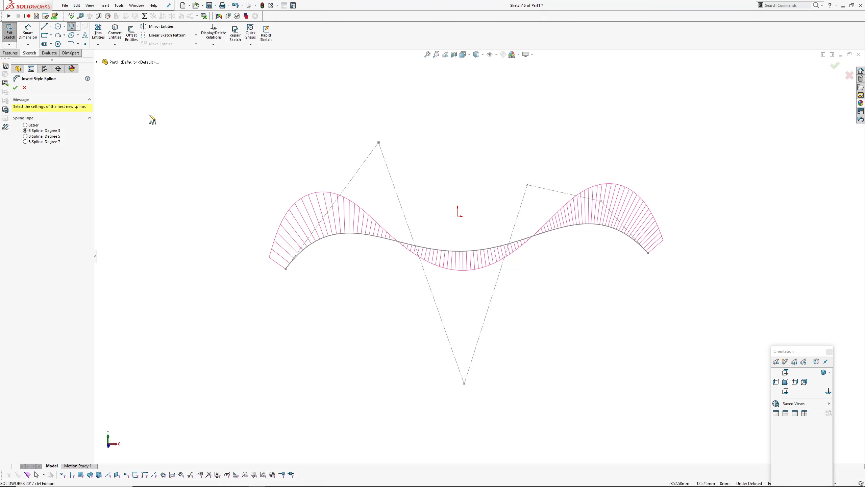
left_click(286, 268)
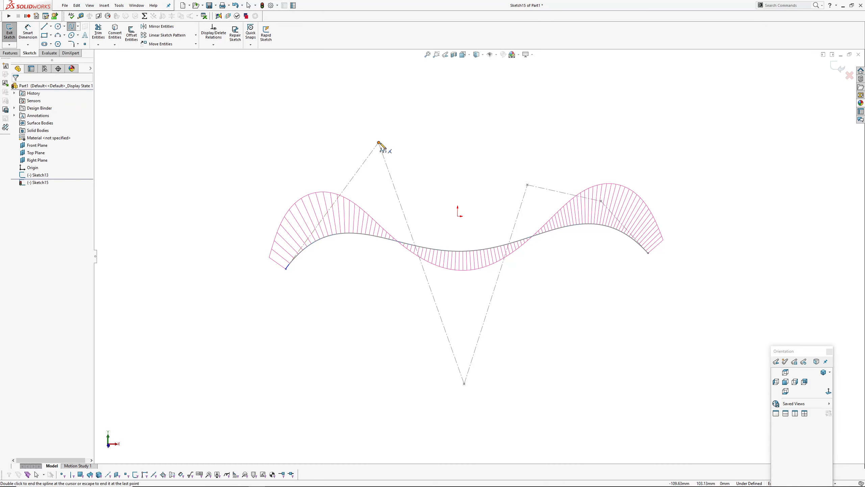
key("Escape")
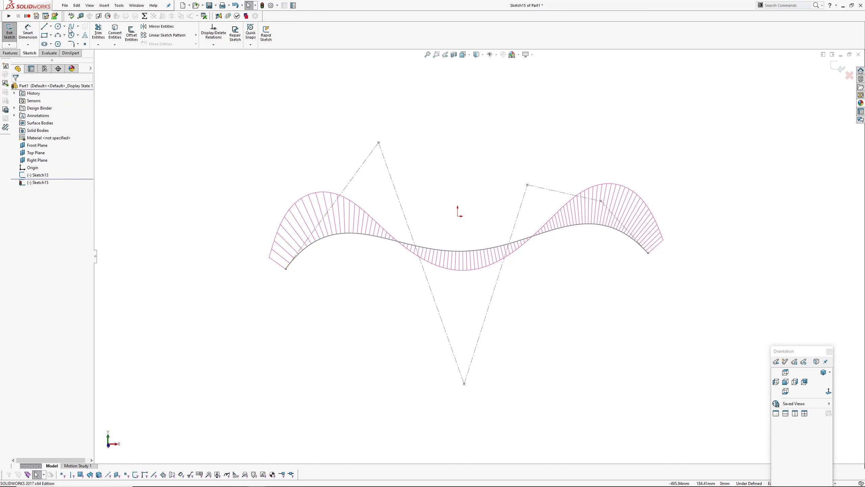
Step: Draw a B-Spline: Degree 3 style spline with six control vertices, left to right along the Bezier spline's control polygon
left_click(78, 27)
left_click(88, 43)
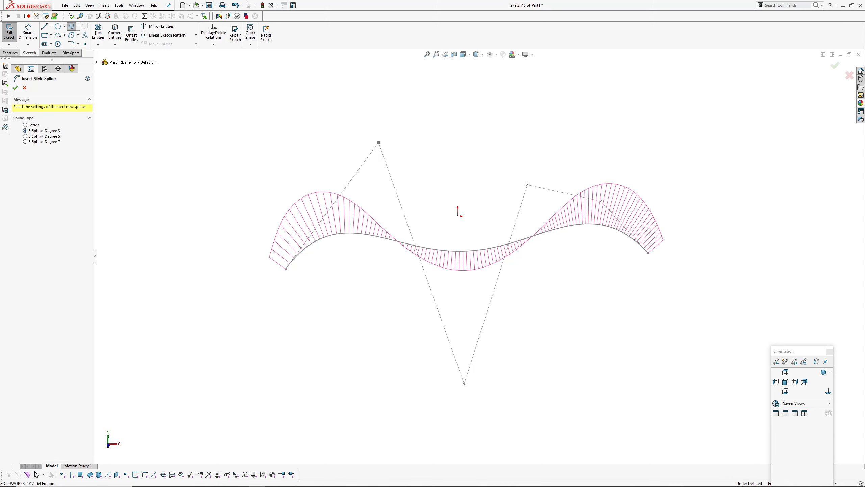
left_click(289, 278)
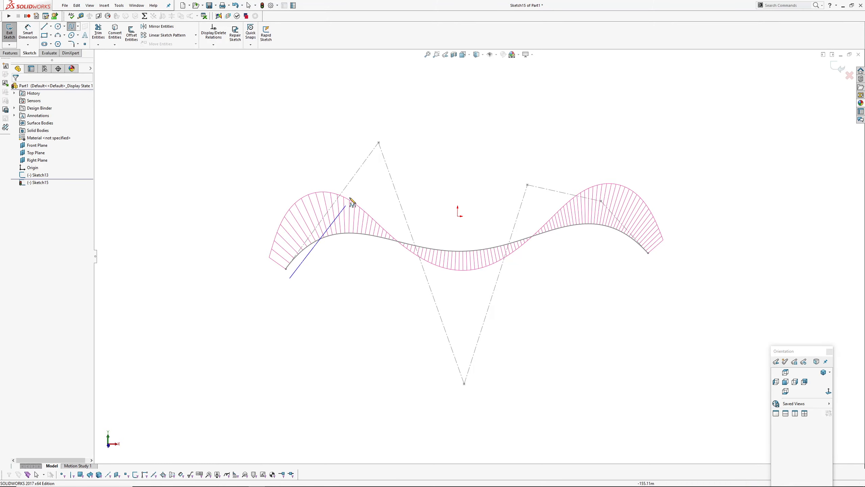
left_click(378, 143)
left_click(464, 383)
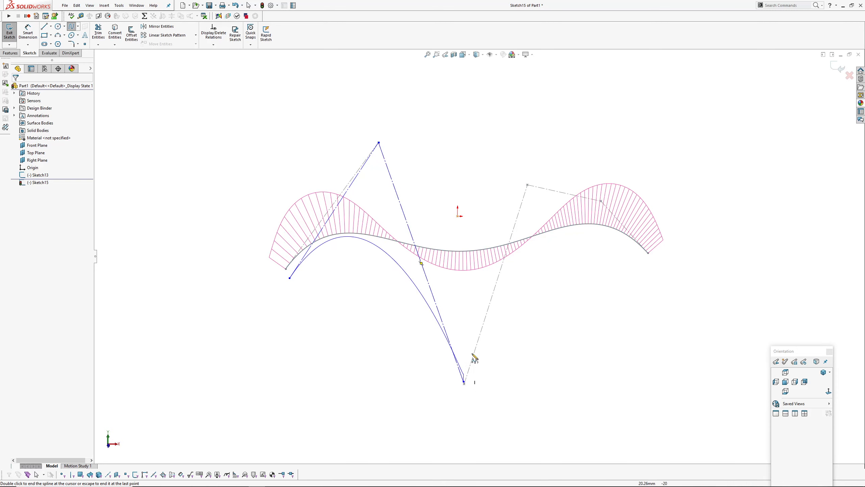
left_click(528, 185)
left_click(601, 201)
right_click(659, 260)
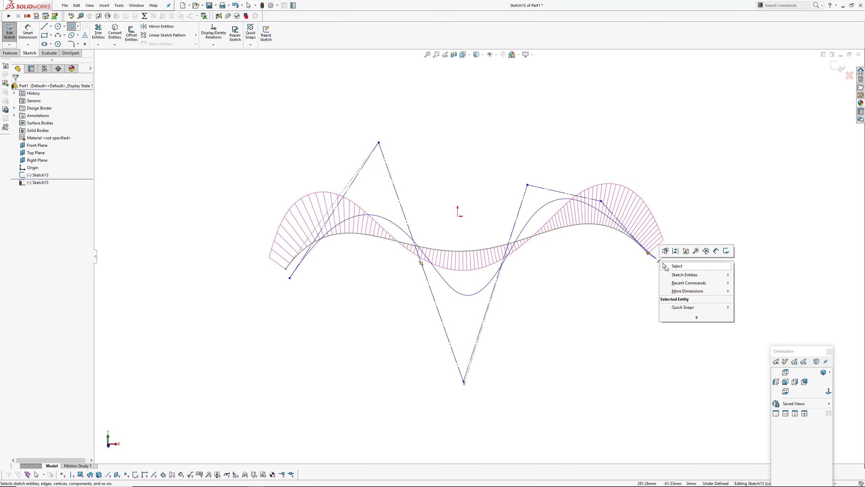
left_click(667, 267)
Step: Make the B-spline's third vertex, left endpoint, and fourth and fifth vertices coincident with the matching Bezier control vertices
scroll(491, 352, "down", 5)
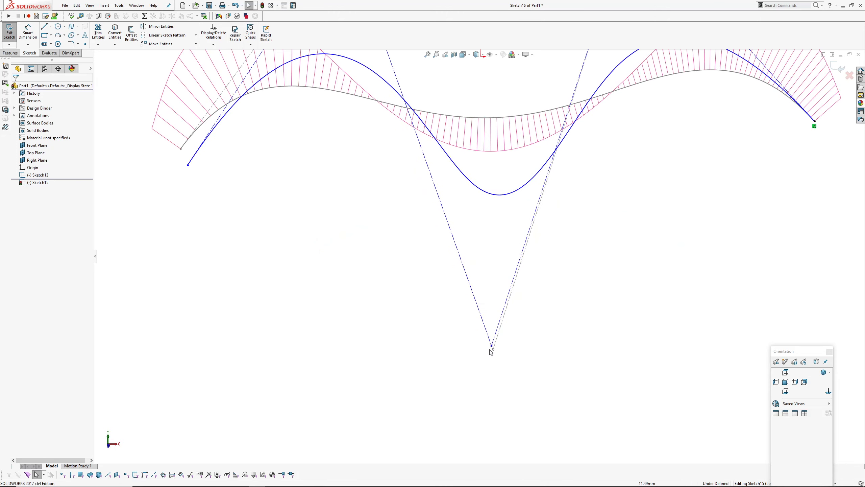
mouse_move(492, 346)
left_mouse_down()
mouse_move(471, 357)
mouse_move(494, 354)
left_mouse_up()
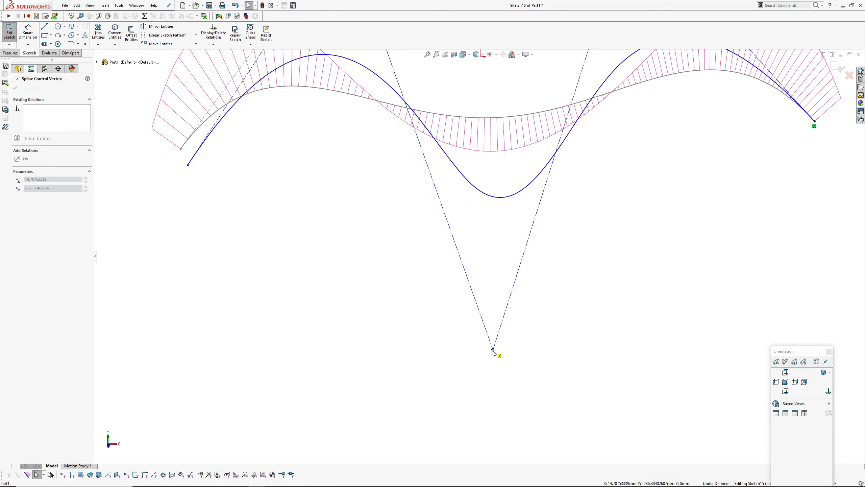
scroll(402, 153, "up", 2)
left_click(366, 94)
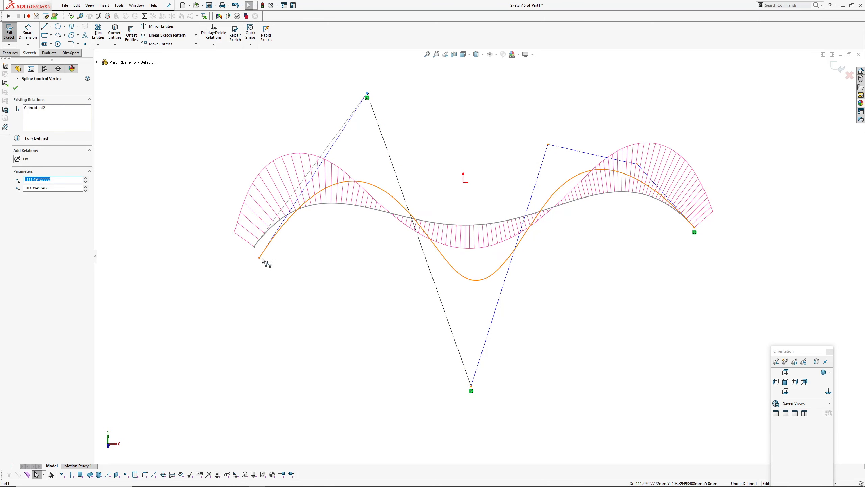
left_click_drag(259, 257, 255, 246)
middle_click_drag(429, 268, 338, 293, "ctrl")
mouse_move(456, 171)
left_mouse_down()
mouse_move(456, 188)
mouse_move(456, 170)
left_mouse_up()
mouse_move(545, 190)
left_mouse_down()
mouse_move(551, 205)
mouse_move(545, 189)
left_mouse_up()
scroll(543, 246, "up", 2)
middle_click_drag(543, 246, 531, 255, "ctrl")
Step: Compare the B-spline's shape with the Bezier curve on the shared control polygon, and review the B-spline's properties
left_click(523, 247)
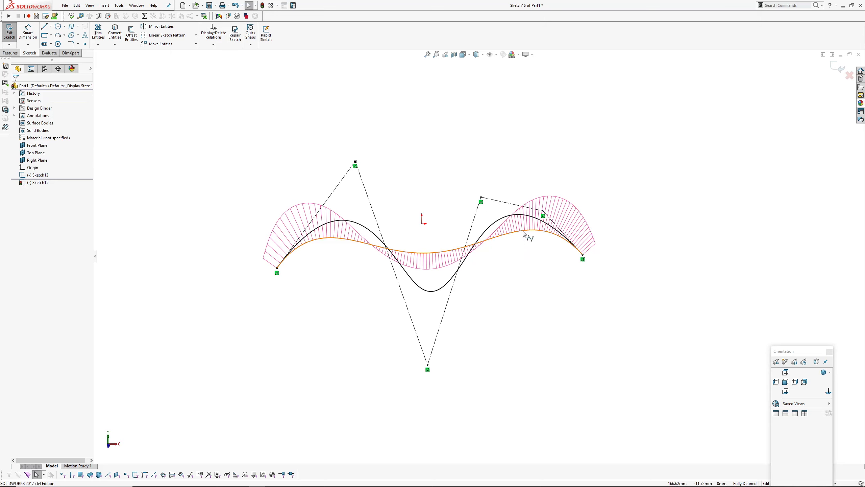
left_click(523, 232)
right_click(523, 231)
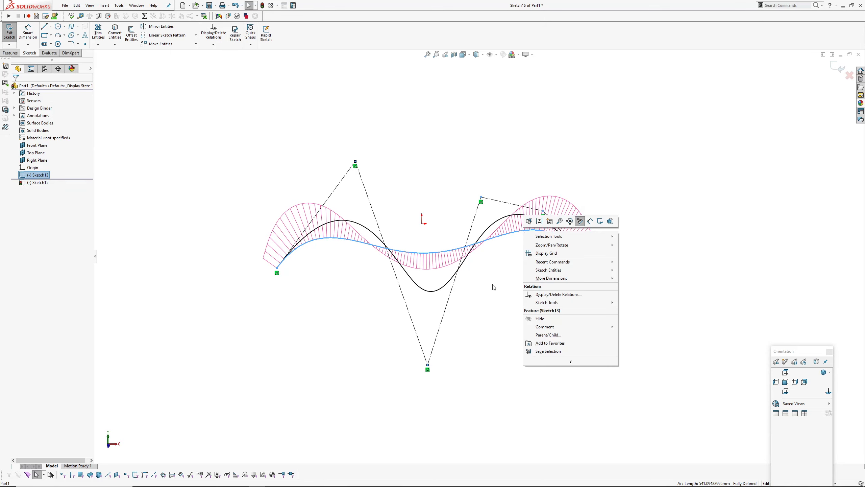
left_click(493, 287)
middle_click_drag(502, 289, 485, 296, "ctrl")
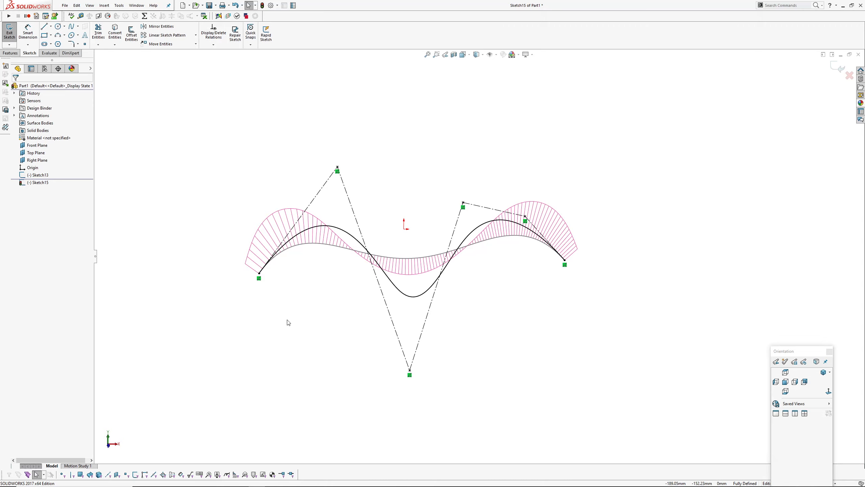
middle_click_drag(323, 312, 296, 312, "ctrl")
scroll(301, 311, "up", 1)
scroll(302, 313, "down", 1)
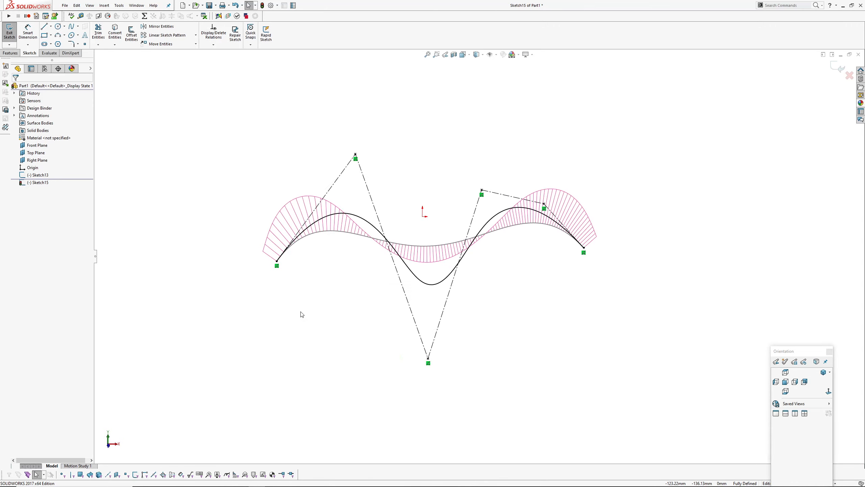
left_click(431, 284)
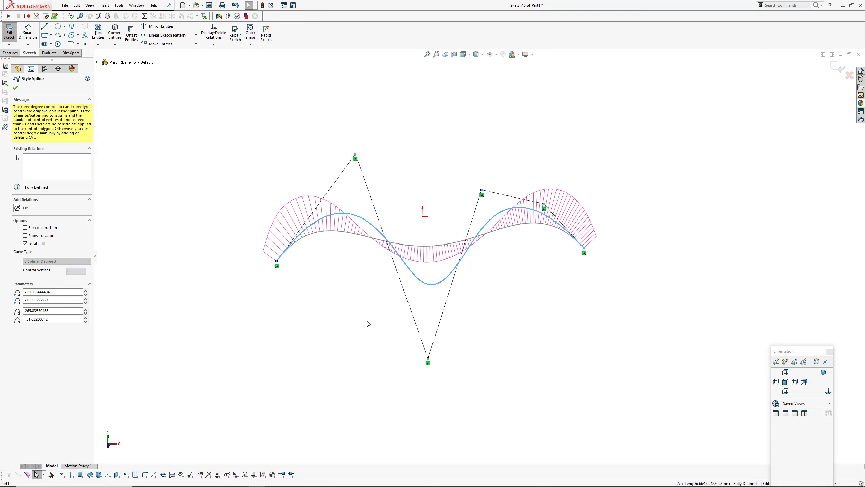
left_click(368, 324)
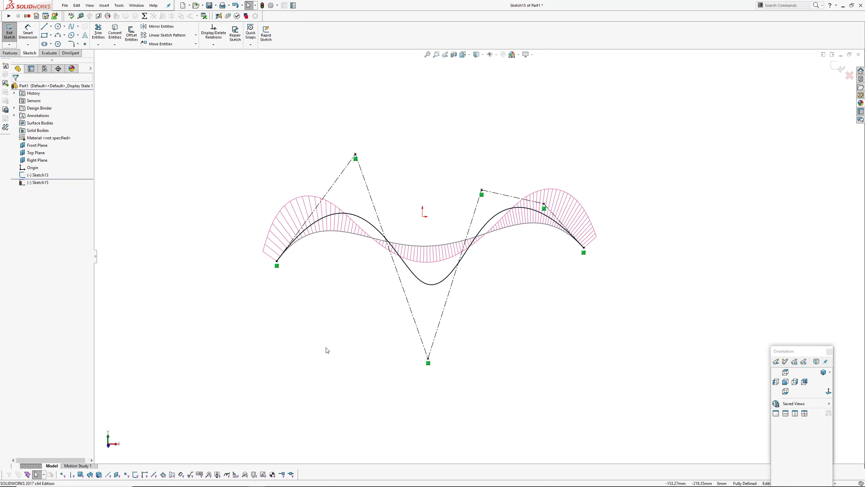
Step: Move the B-spline's second control vertex up-left to about X -132, Y 143 mm and exit the sketch
left_click_drag(355, 159, 343, 130)
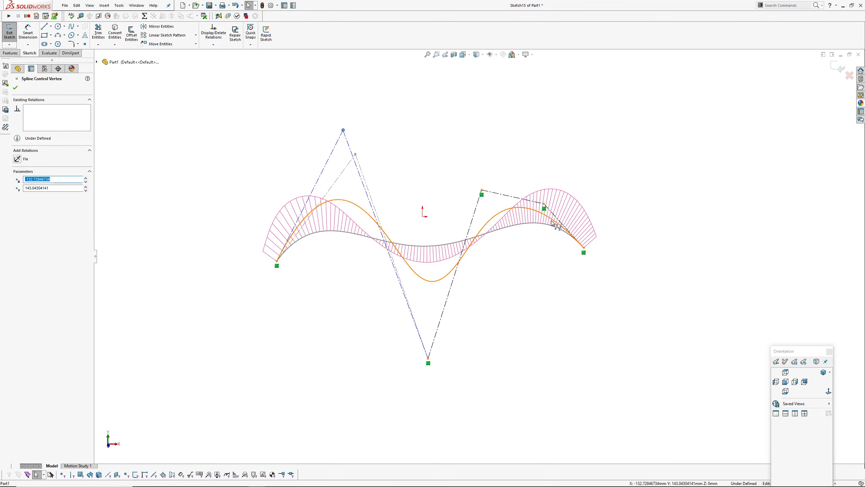
left_click_drag(344, 132, 319, 143)
left_click_drag(424, 157, 325, 130)
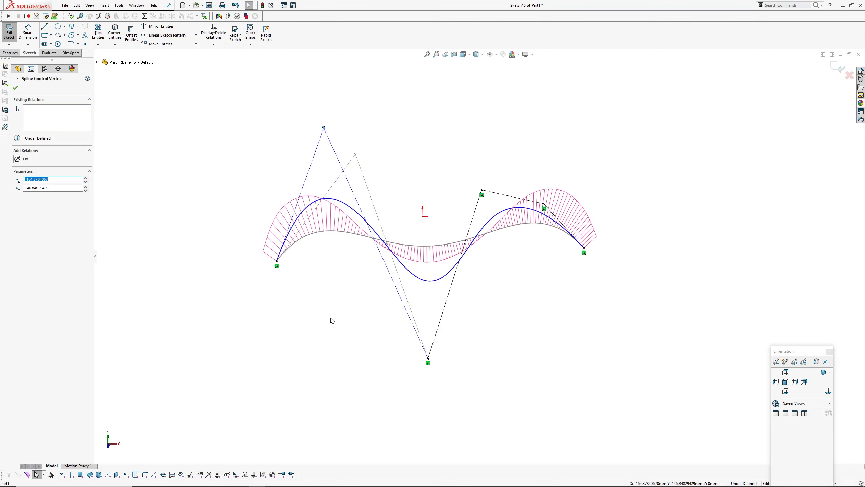
middle_click_drag(337, 318, 295, 321, "ctrl")
left_click_drag(282, 131, 302, 133)
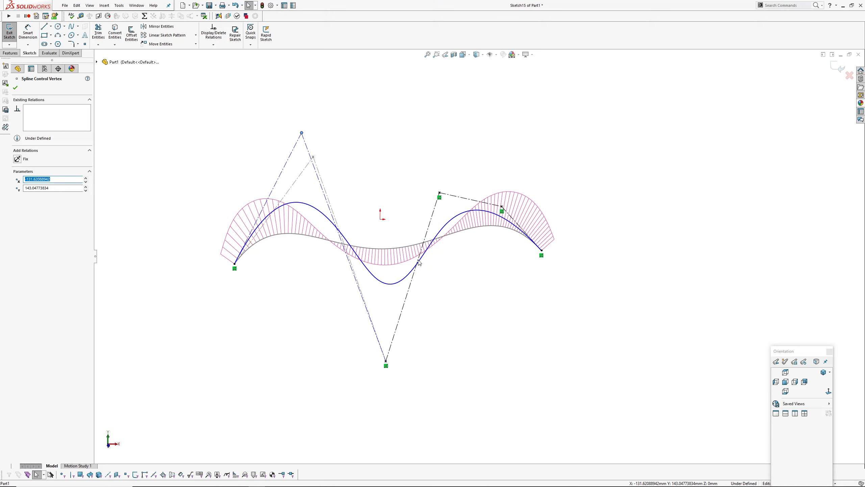
left_click(834, 68)
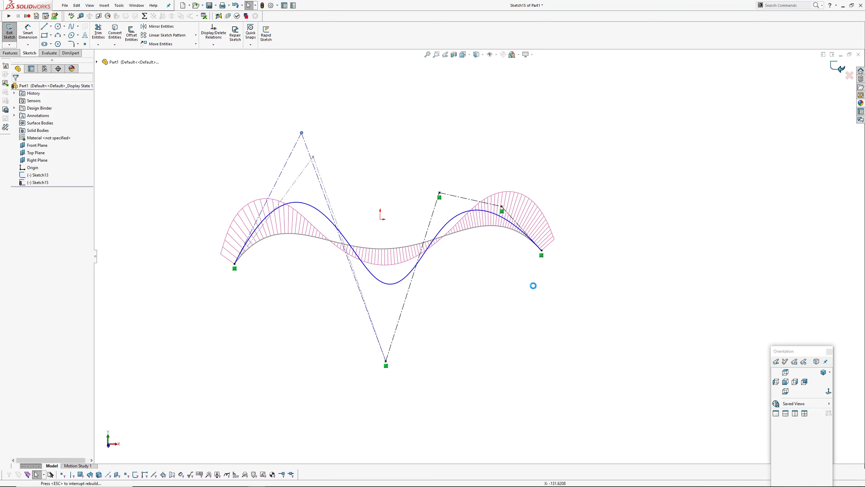
Step: Edit Sketch13 to move the Bezier spline's second control vertex left to about X -133, Y 100 mm, and exit the sketch
left_click(27, 175)
left_click(31, 153)
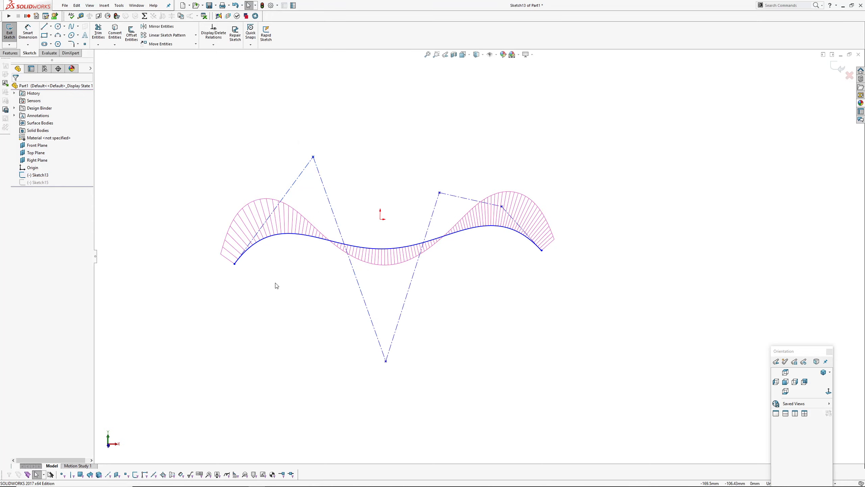
left_click(385, 361)
mouse_move(313, 157)
left_mouse_down()
mouse_move(312, 183)
mouse_move(290, 147)
mouse_move(333, 136)
mouse_move(361, 199)
mouse_move(332, 158)
mouse_move(296, 213)
mouse_move(282, 164)
mouse_move(295, 151)
mouse_move(322, 216)
mouse_move(354, 184)
mouse_move(270, 170)
mouse_move(356, 130)
mouse_move(234, 114)
mouse_move(303, 167)
mouse_move(347, 158)
mouse_move(300, 159)
left_mouse_up()
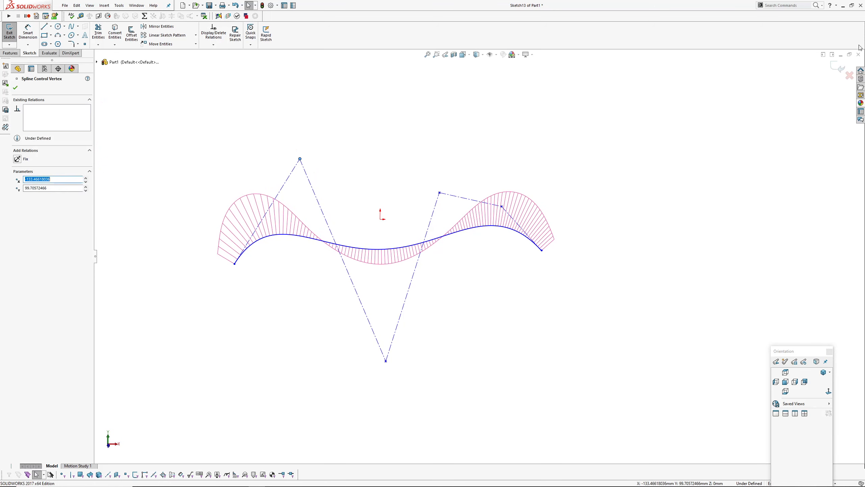
left_click(836, 65)
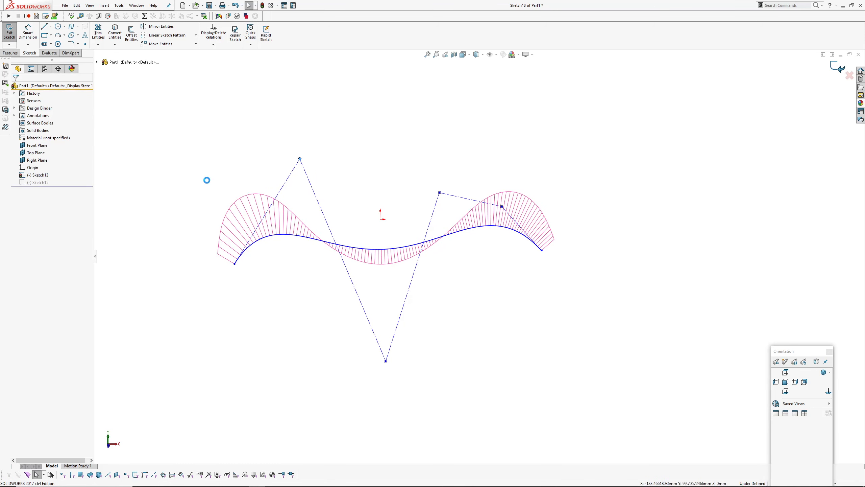
Step: Edit Sketch15 and lower the B-spline's second control vertex to about Y 75 mm
left_click(37, 183)
left_click(44, 167)
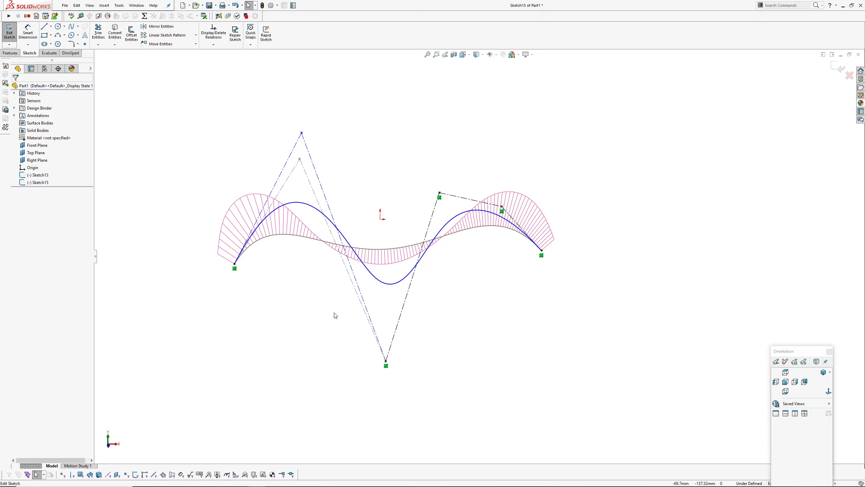
left_click(357, 257)
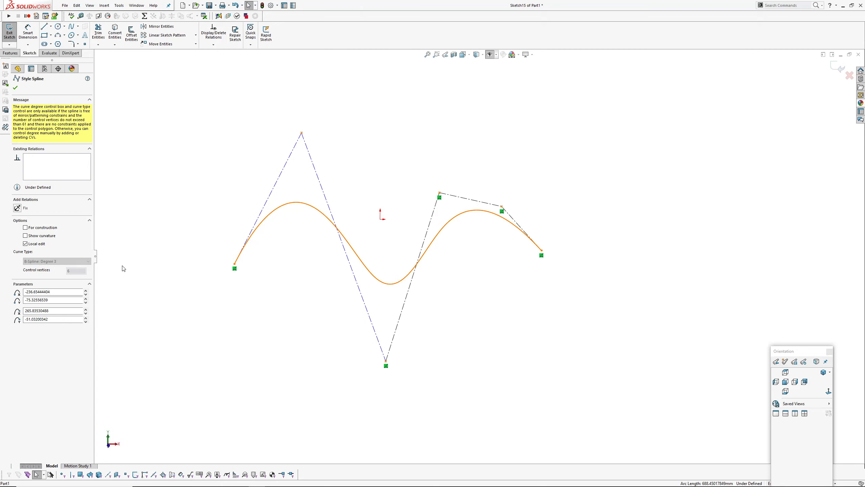
left_click_drag(302, 132, 303, 174)
Step: Turn on the curvature comb for the degree 3 B-spline
left_click(455, 218)
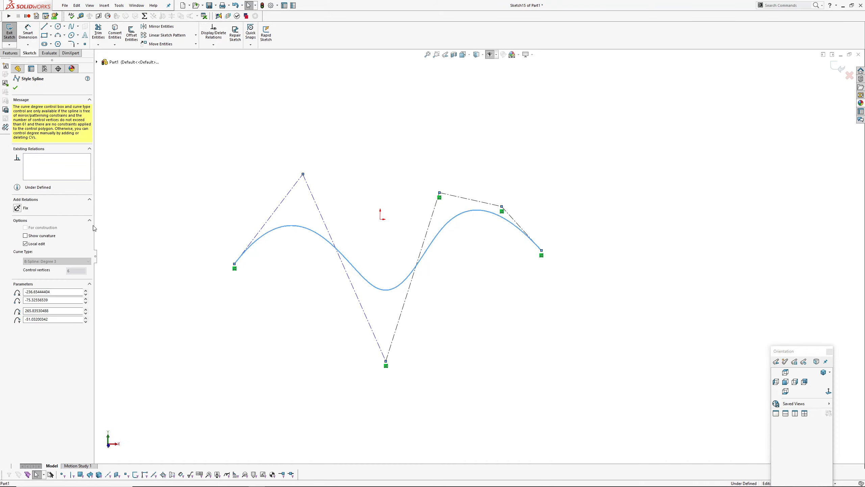
left_click(36, 236)
left_click(356, 149)
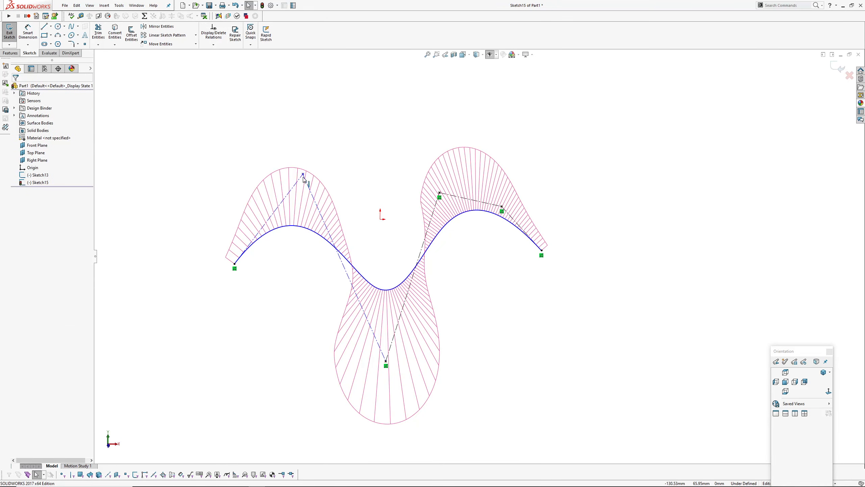
Step: Move the B-spline's second control vertex to several positions to study the curvature comb, ending at about X -116, Y 94 mm
left_click_drag(302, 174, 322, 178)
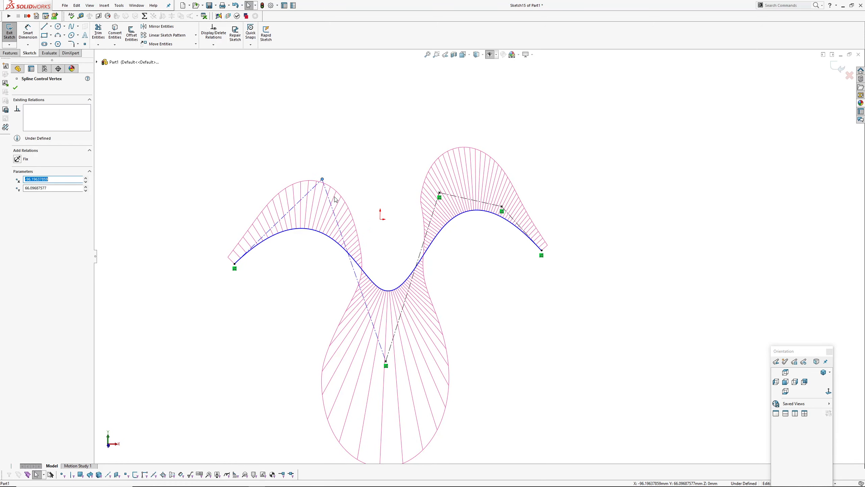
left_click_drag(322, 179, 291, 183)
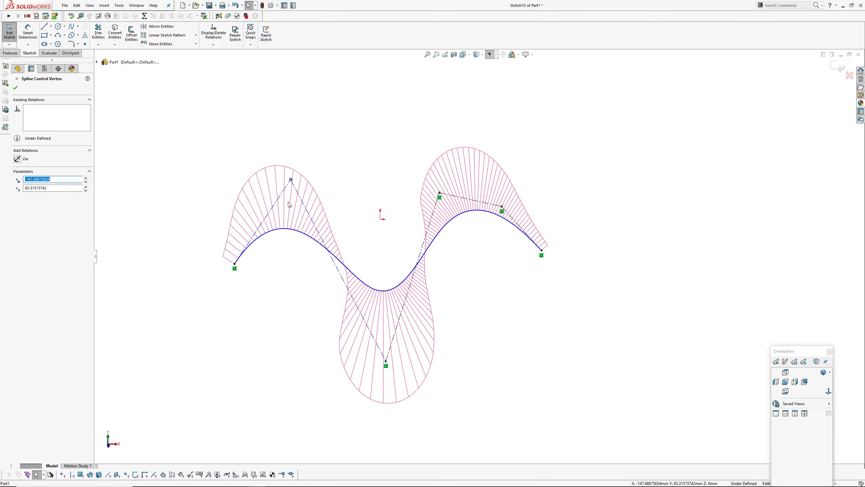
mouse_move(291, 181)
left_mouse_down()
mouse_move(263, 188)
mouse_move(304, 195)
mouse_move(286, 183)
left_mouse_up()
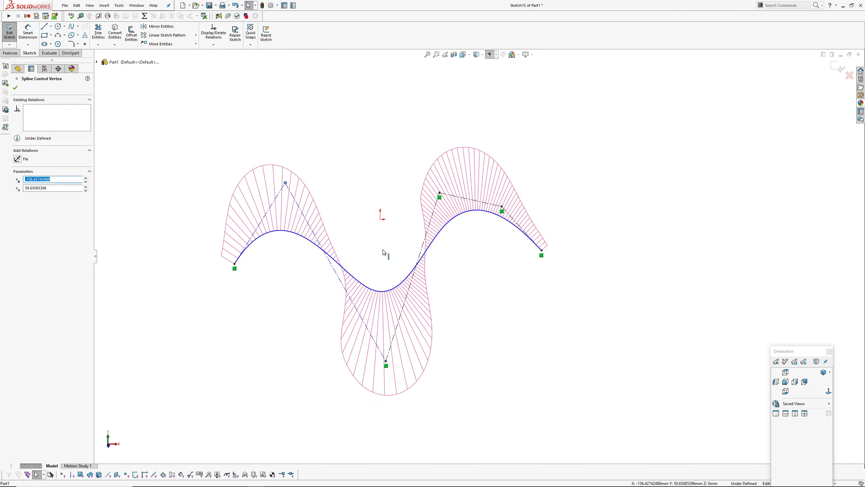
left_click_drag(285, 184, 302, 174)
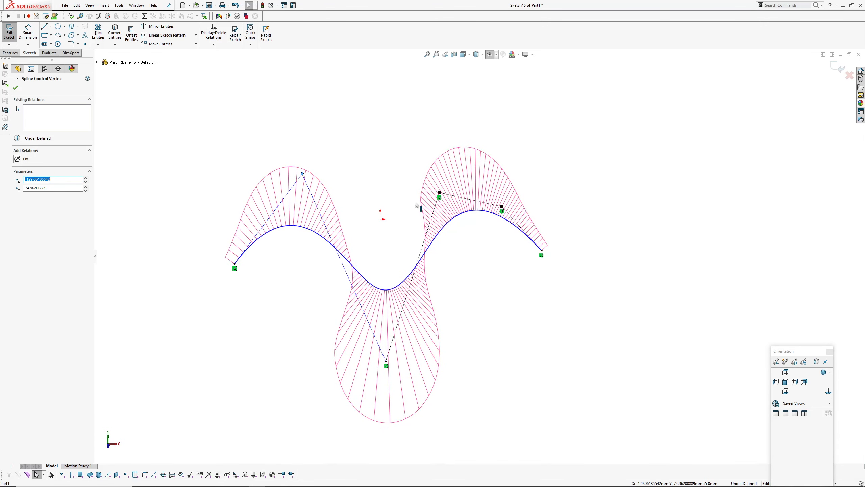
mouse_move(290, 177)
left_mouse_down()
mouse_move(337, 193)
mouse_move(297, 165)
left_mouse_up()
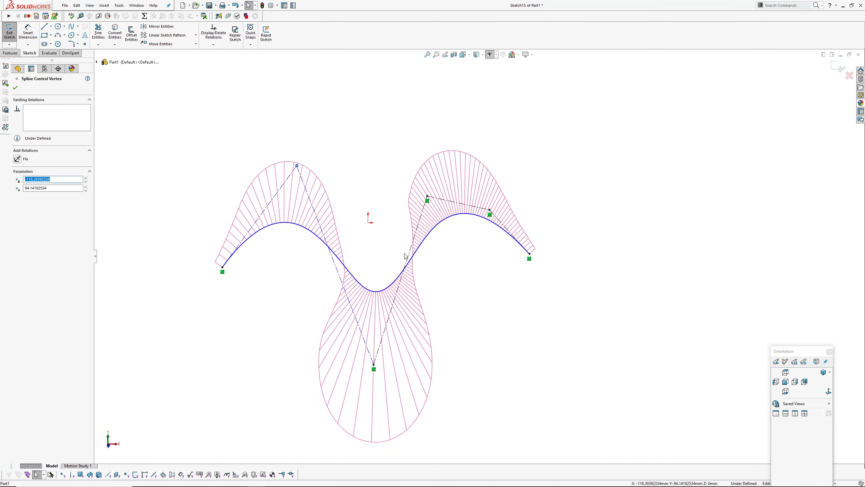
Step: Review the B-spline's properties and lower its second control vertex to about X -110, Y 46 mm
left_click(486, 312)
middle_click_drag(485, 313, 471, 291, "ctrl")
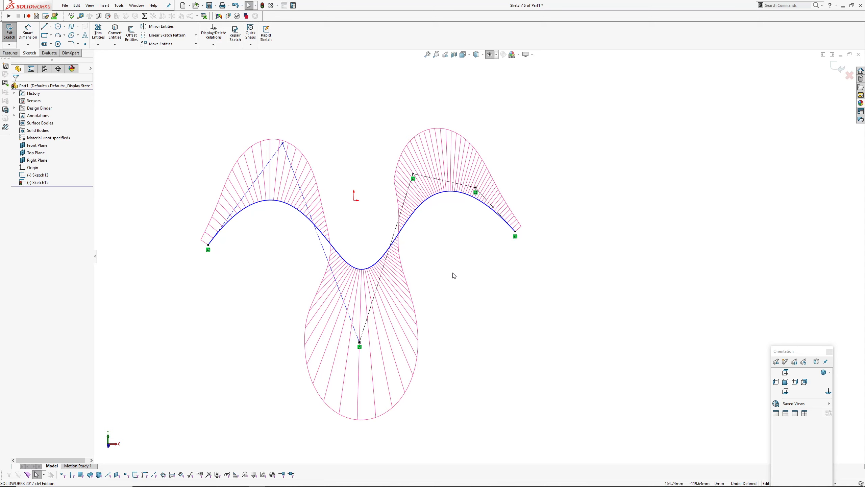
middle_click_drag(451, 269, 465, 301, "ctrl")
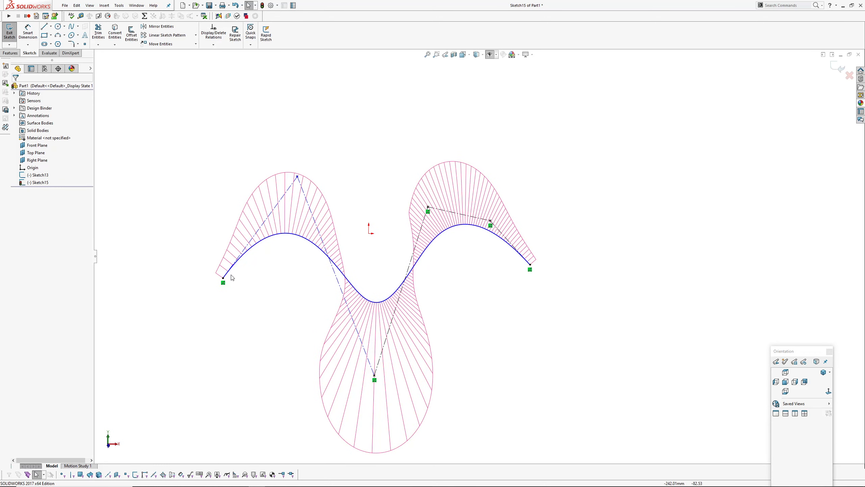
left_click(464, 227)
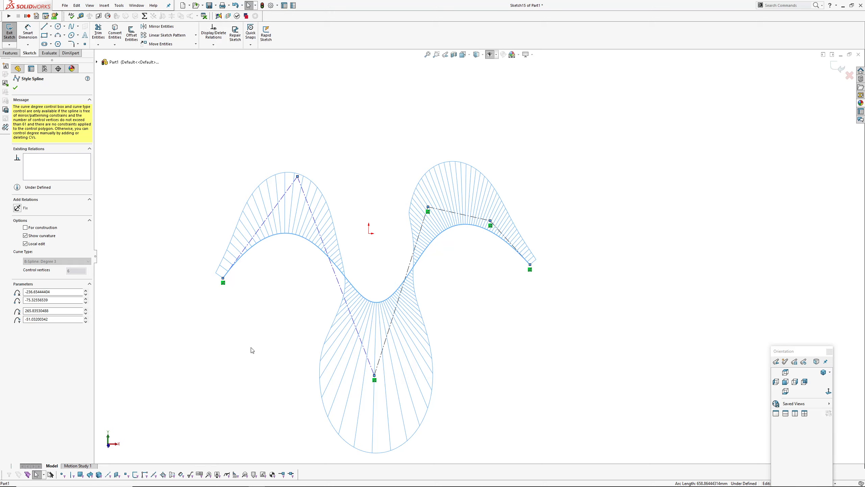
left_click(439, 319)
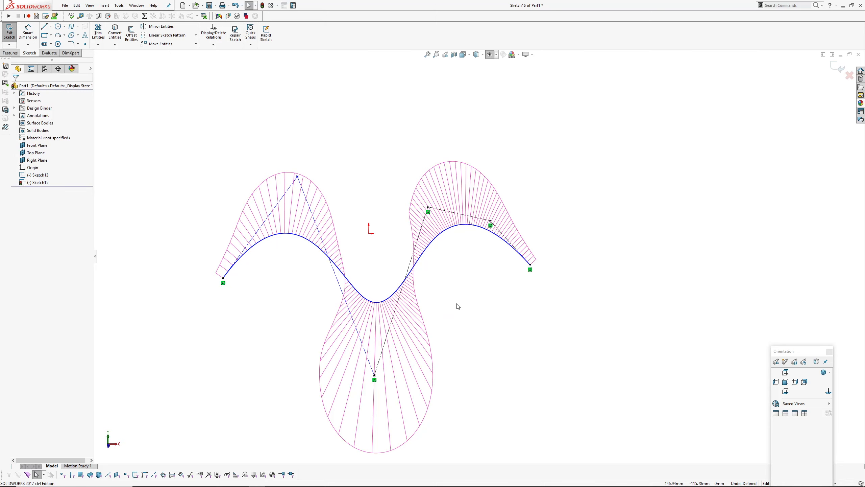
left_click_drag(306, 190, 314, 207)
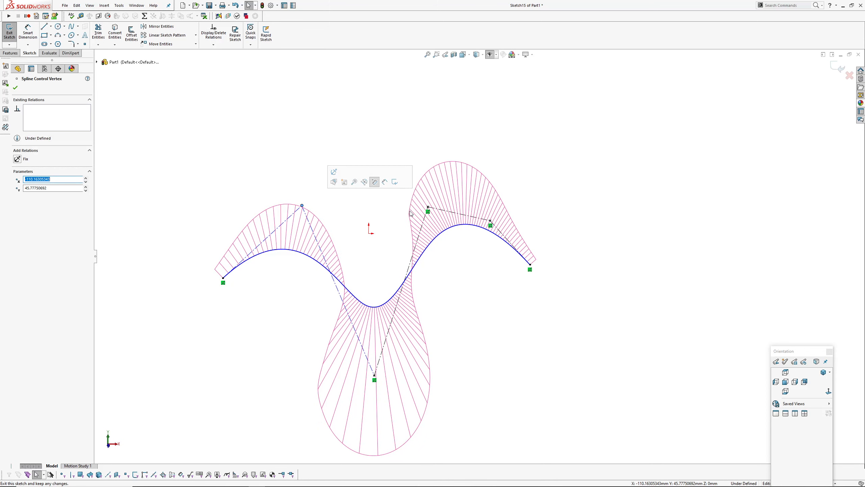
Step: Redisplay the hidden Bezier spline and its curvature comb alongside the B-spline
middle_click_drag(433, 289, 435, 238, "ctrl")
left_click(376, 325)
left_click(516, 294)
key("z")
key("z")
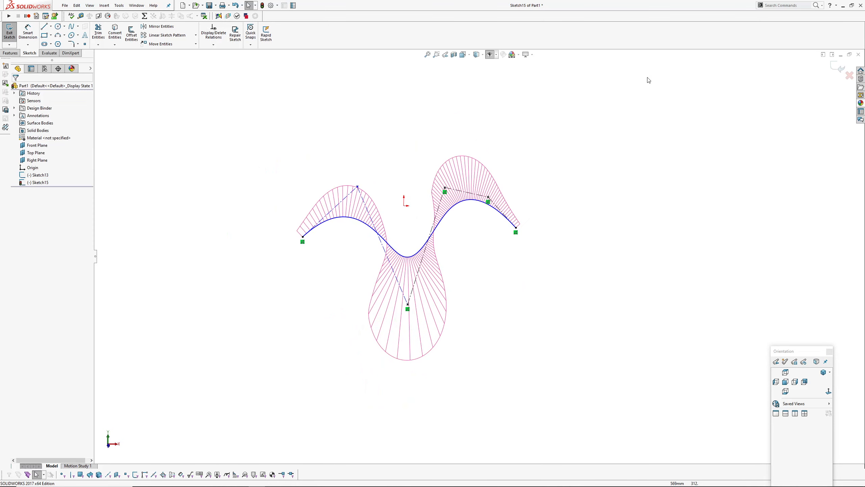
key("h")
scroll(395, 238, "down", 4)
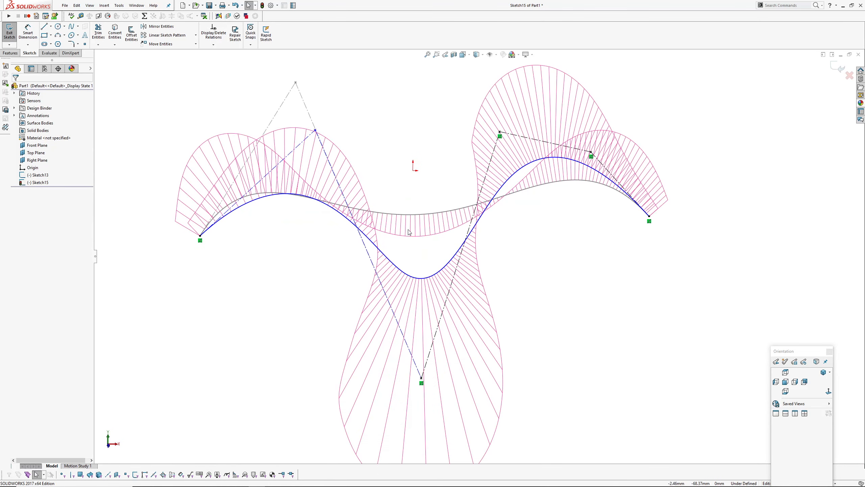
Step: Make the B-spline's second control vertex coincident with the matching Bezier control vertex and compare both curvature combs
middle_click_drag(383, 140, 392, 192, "ctrl")
left_click_drag(307, 135, 309, 213)
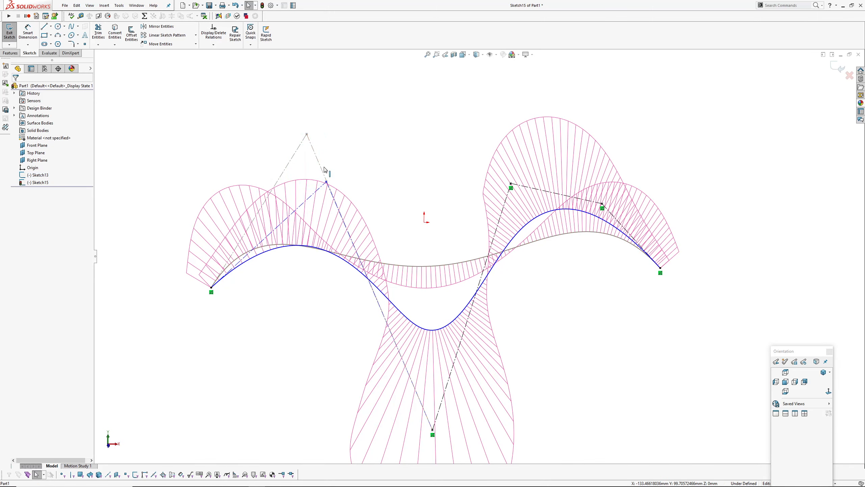
left_click_drag(326, 182, 307, 134)
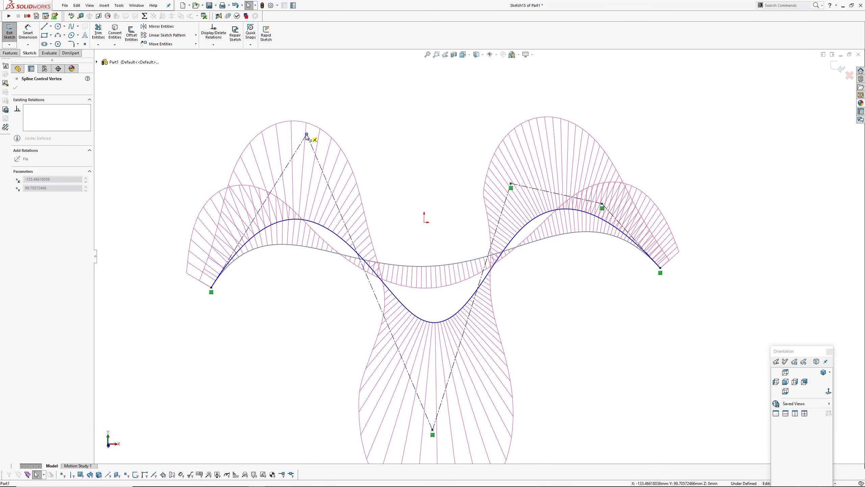
middle_click_drag(452, 262, 417, 243, "ctrl")
scroll(567, 293, "up", 1)
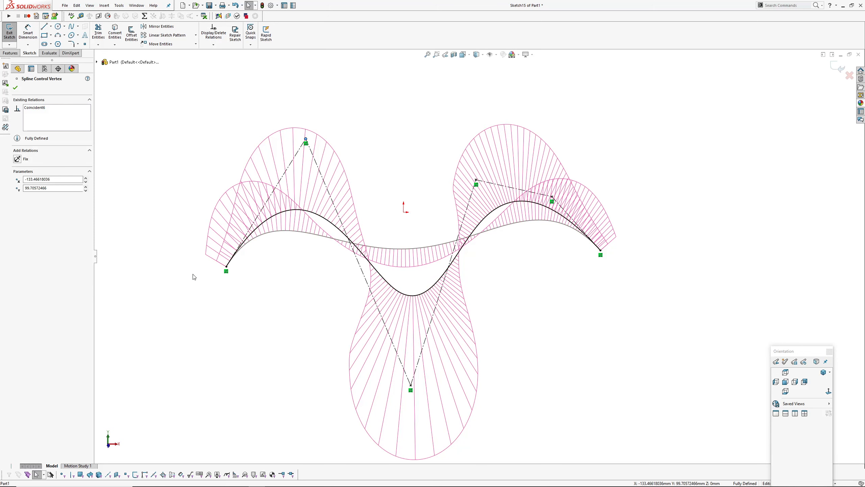
scroll(374, 325, "up", 2)
middle_click_drag(379, 310, 361, 347, "ctrl")
left_click(215, 153)
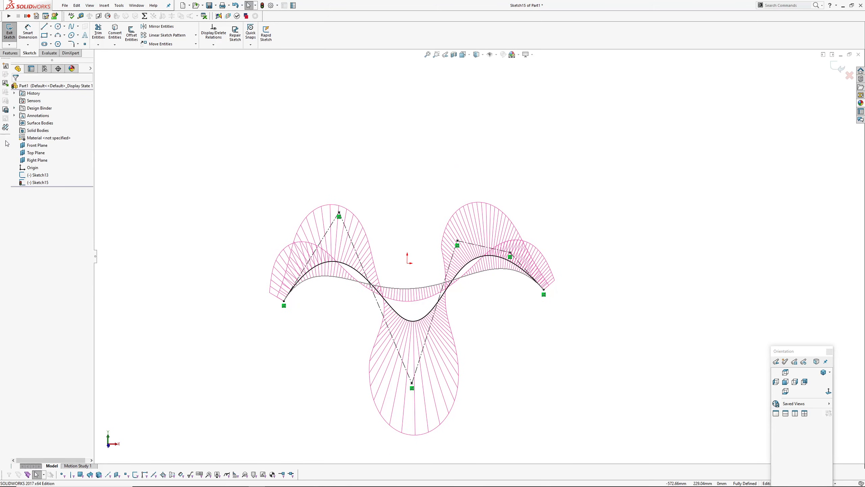
Step: Draw a degree 3 B-spline style spline with 16 control vertices above the existing curves, waving right and looping back left
left_click(78, 27)
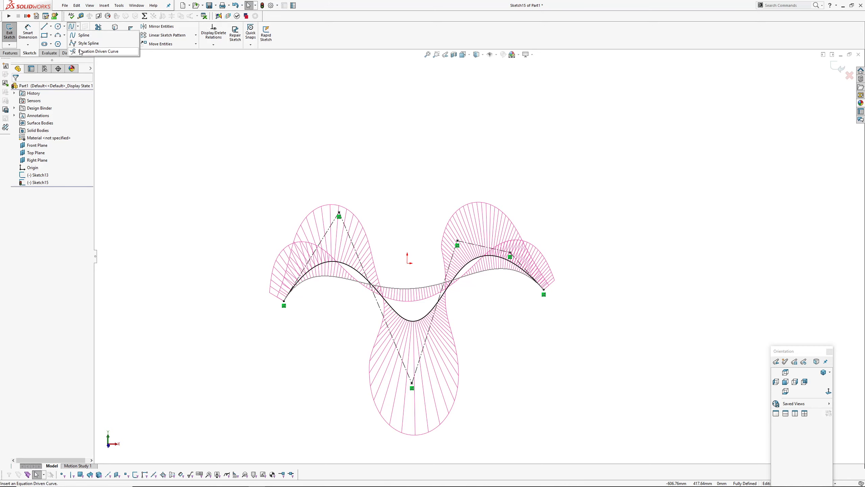
left_click(80, 44)
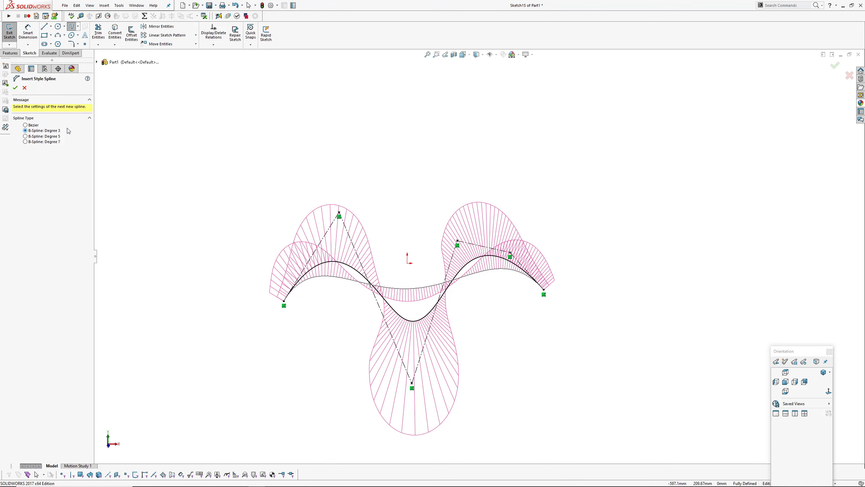
middle_click_drag(238, 154, 203, 230, "ctrl")
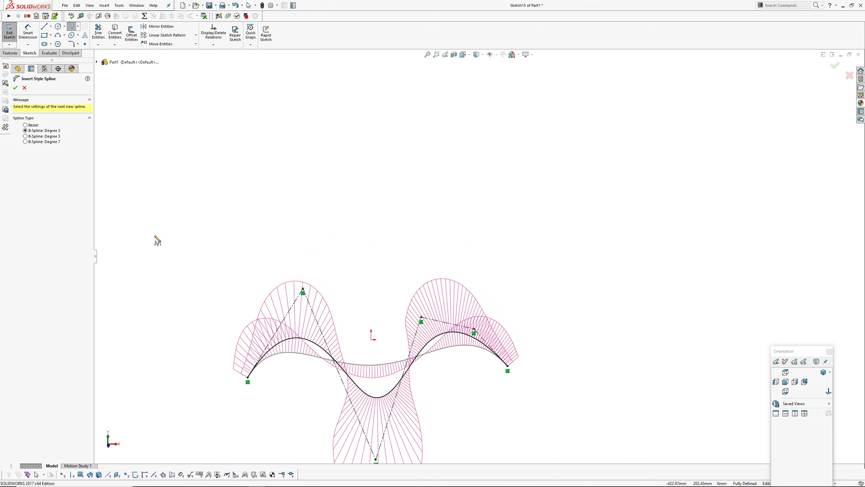
left_click(213, 174)
left_click(263, 196)
left_click(329, 185)
left_click(375, 131)
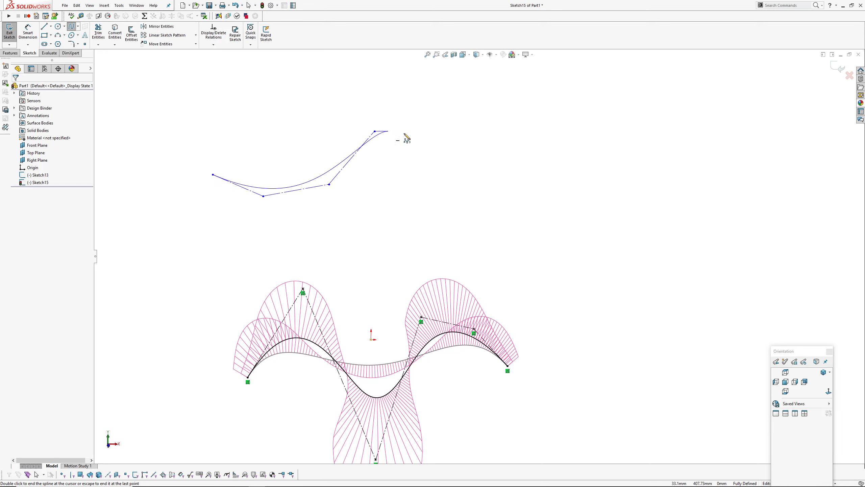
left_click(453, 116)
left_click(497, 157)
left_click(549, 231)
left_click(633, 225)
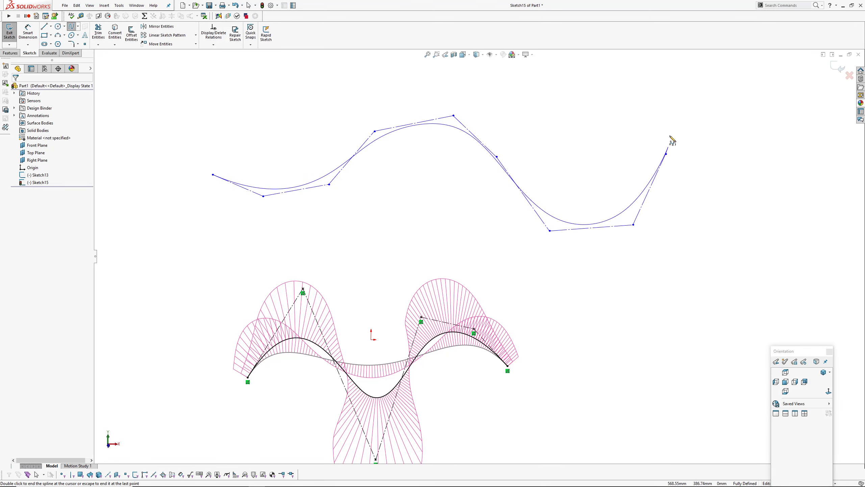
left_click(666, 154)
left_click(647, 99)
left_click(529, 102)
left_click(494, 73)
left_click(432, 69)
left_click(373, 96)
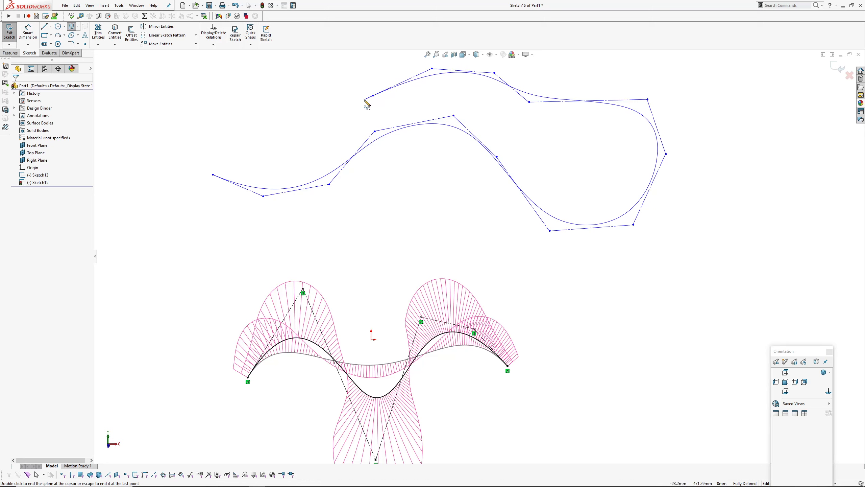
right_click(257, 72)
left_click(272, 79)
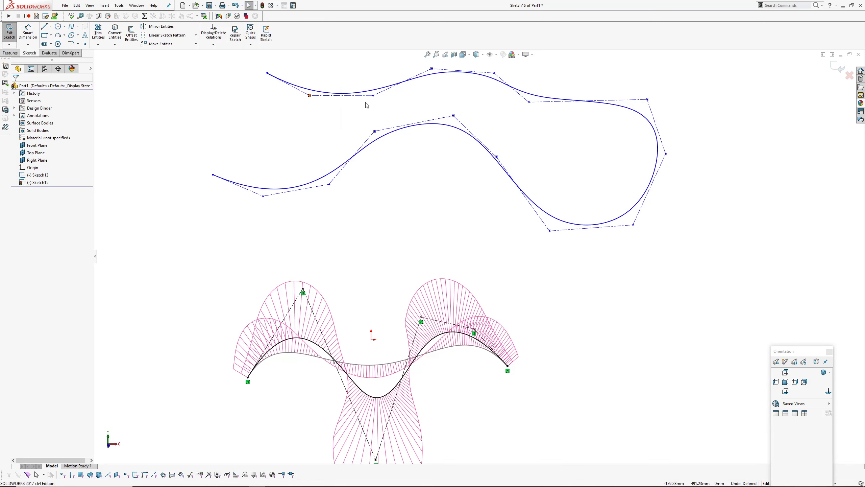
Step: Nudge the third control vertex from the new B-spline's upper end to about X -0.5, Y 481 mm
left_click(374, 97)
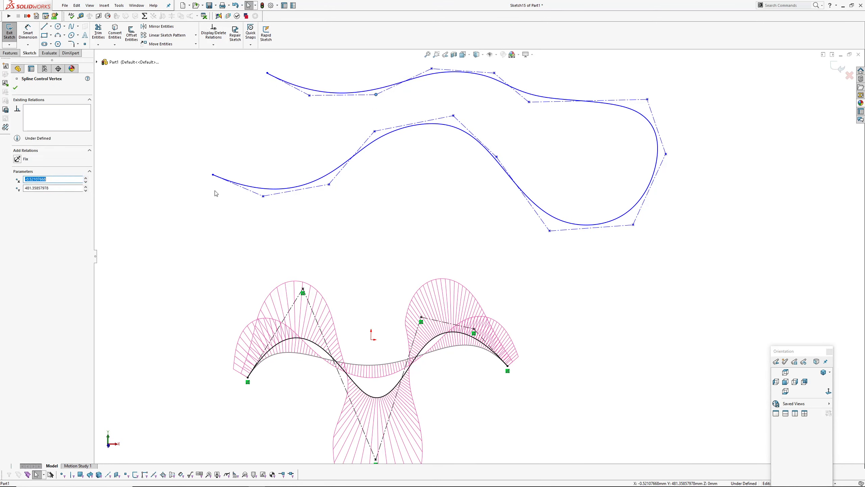
middle_click_drag(576, 239, 438, 280, "ctrl")
scroll(479, 257, "up", 3)
middle_click_drag(446, 227, 442, 251, "ctrl")
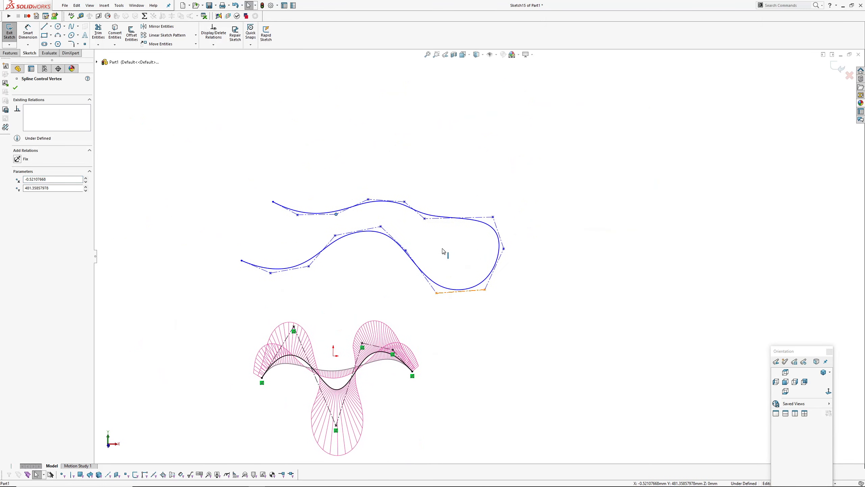
left_click(259, 190)
Step: Draw a degree 14 Bezier style spline above the degree 3 B-spline, looping right, back left and up to the upper left
left_click(78, 27)
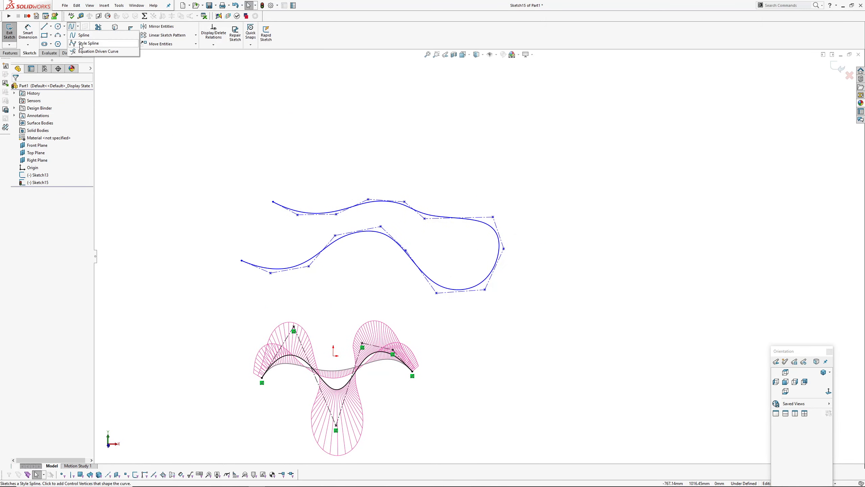
left_click(84, 43)
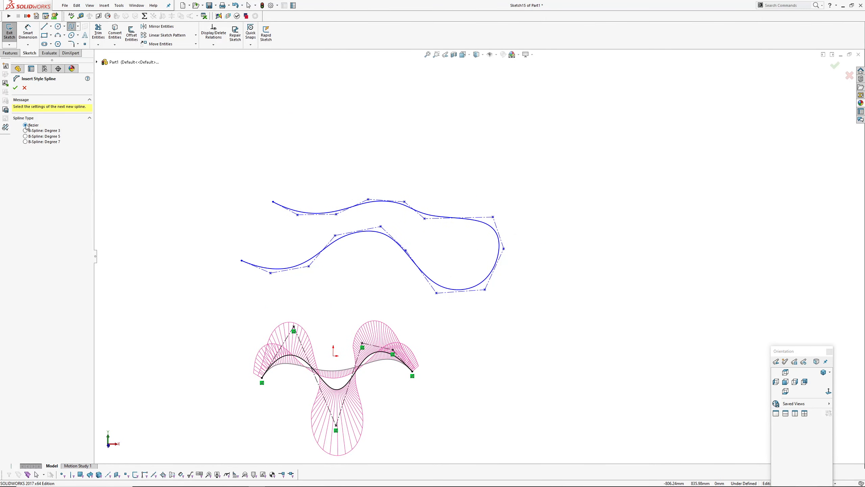
left_click(157, 163)
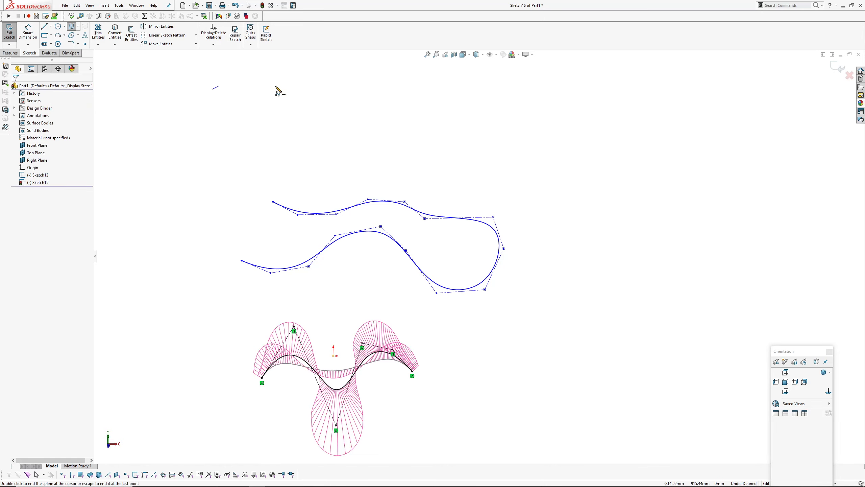
left_click(350, 112)
left_click(387, 79)
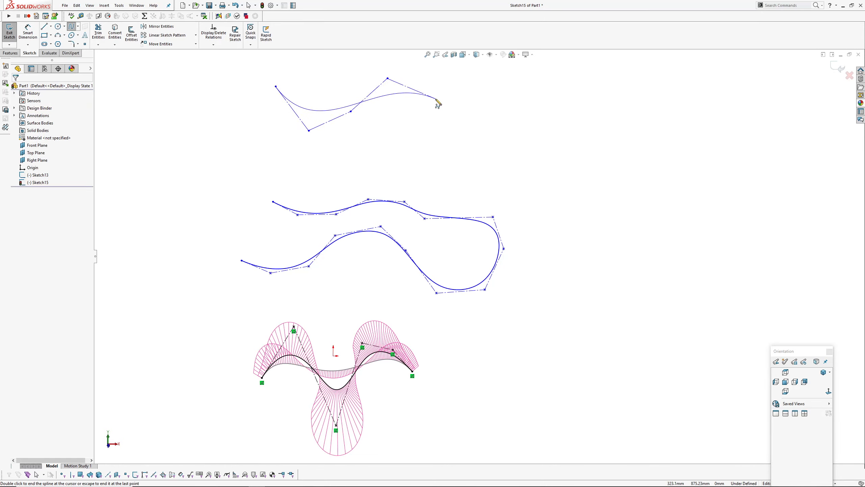
left_click(436, 99)
left_click(447, 149)
left_click(519, 158)
left_click(457, 198)
left_click(382, 143)
left_click(330, 157)
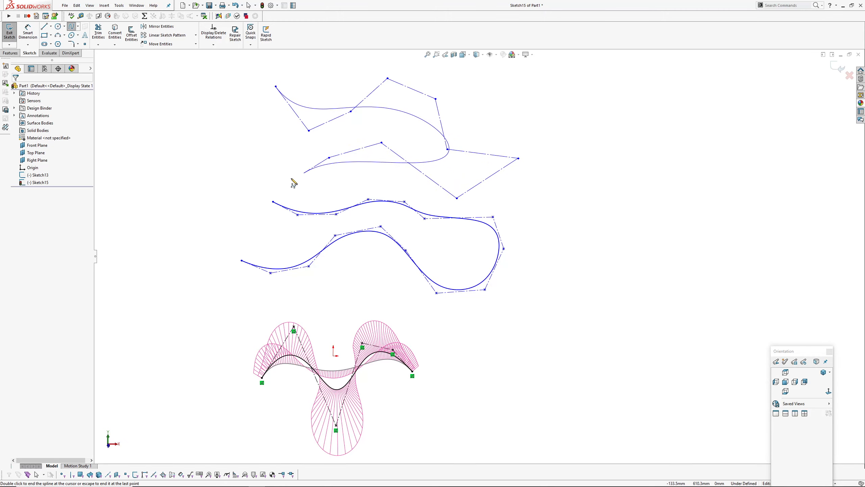
left_click(273, 180)
left_click(225, 140)
left_click(212, 95)
left_click(168, 88)
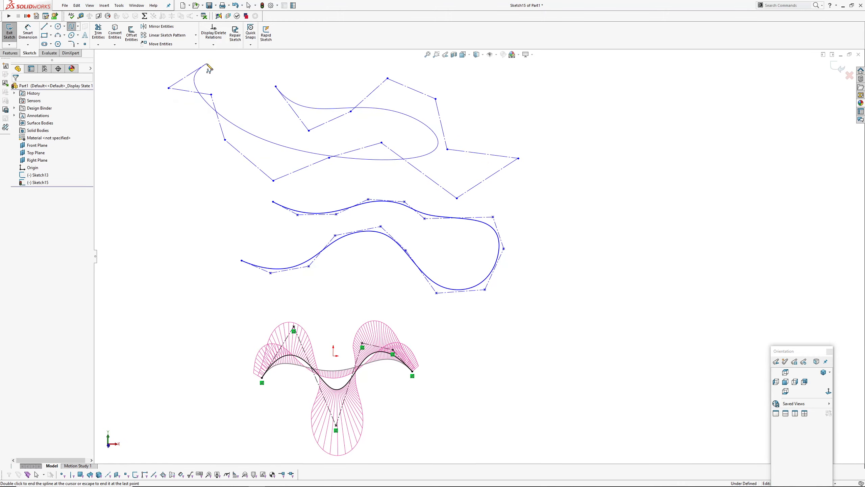
left_click(206, 64)
right_click(226, 64)
left_click(238, 71)
Step: Move the new Bezier's lower-left control vertex to about X -401, Y 676 mm and display the spline's curvature comb
scroll(272, 115, "down", 2)
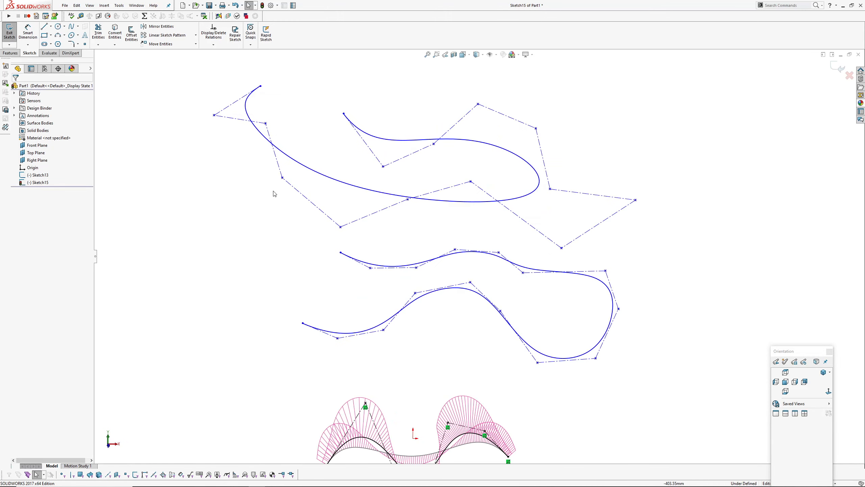
left_click_drag(283, 177, 273, 197)
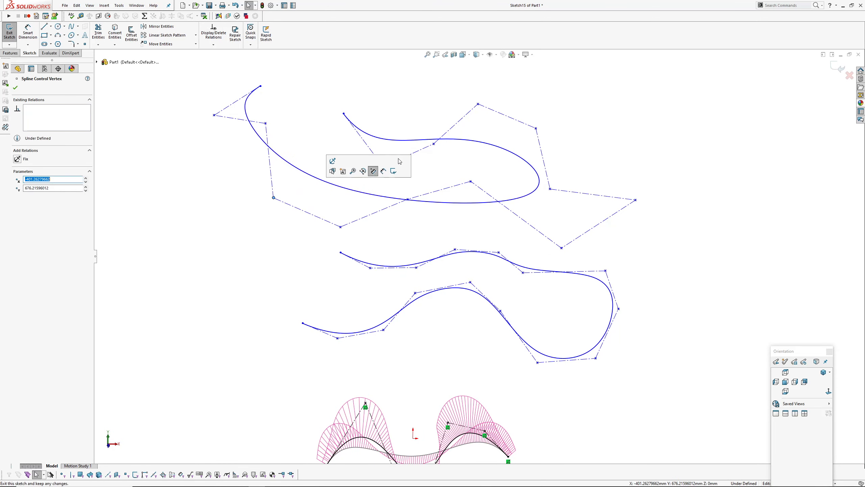
left_click(386, 139)
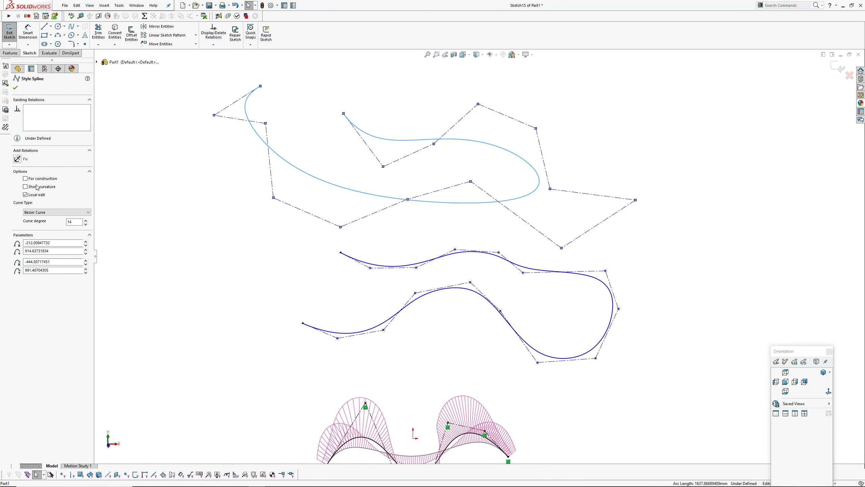
left_click(26, 186)
Step: Reshape the Bezier's lower-left portion by moving its control vertices, placing one at about X -14, Y 555 mm and another at about X -524, Y 750 mm
left_click(407, 199)
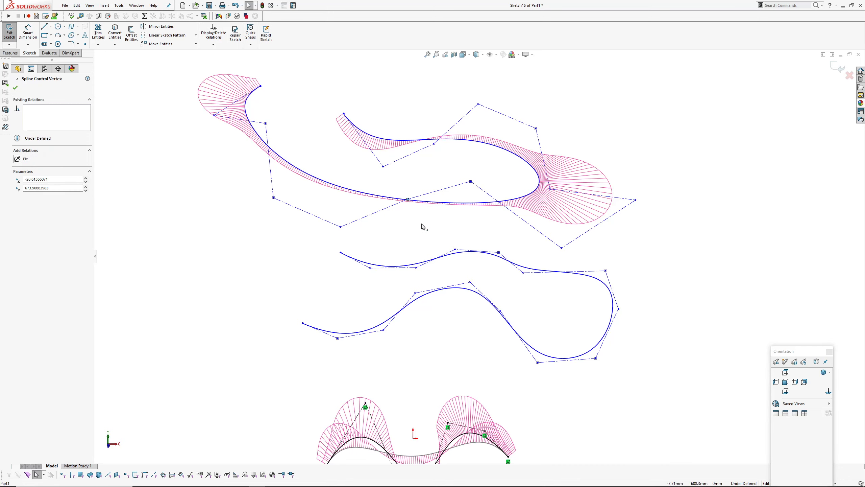
left_click_drag(422, 224, 412, 241)
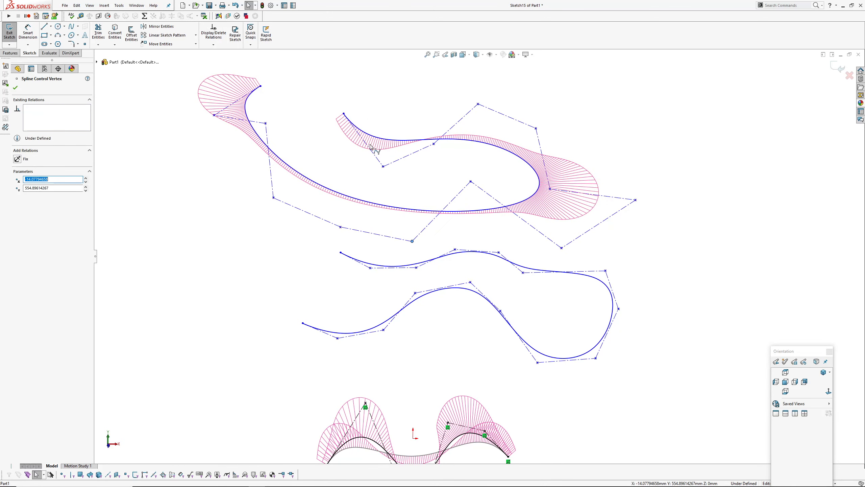
left_click_drag(340, 226, 312, 233)
mouse_move(261, 88)
left_mouse_down()
mouse_move(307, 144)
mouse_move(303, 89)
mouse_move(289, 116)
mouse_move(258, 85)
left_mouse_up()
mouse_move(215, 115)
left_mouse_down()
mouse_move(222, 147)
mouse_move(261, 142)
mouse_move(227, 133)
mouse_move(219, 212)
mouse_move(232, 173)
left_mouse_up()
Step: Display the curvature comb on the degree 3 B-spline below the Bezier, keeping scale 40 and density 40
middle_click_drag(354, 238, 335, 188, "ctrl")
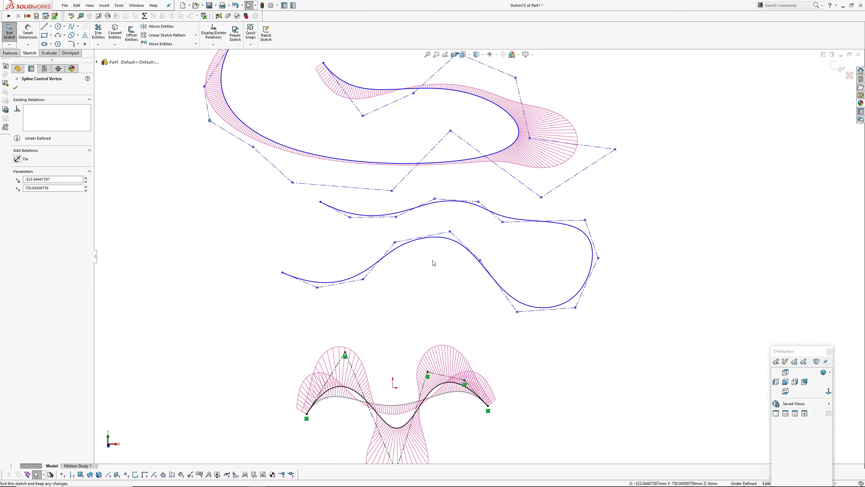
middle_click_drag(366, 229, 321, 277, "ctrl")
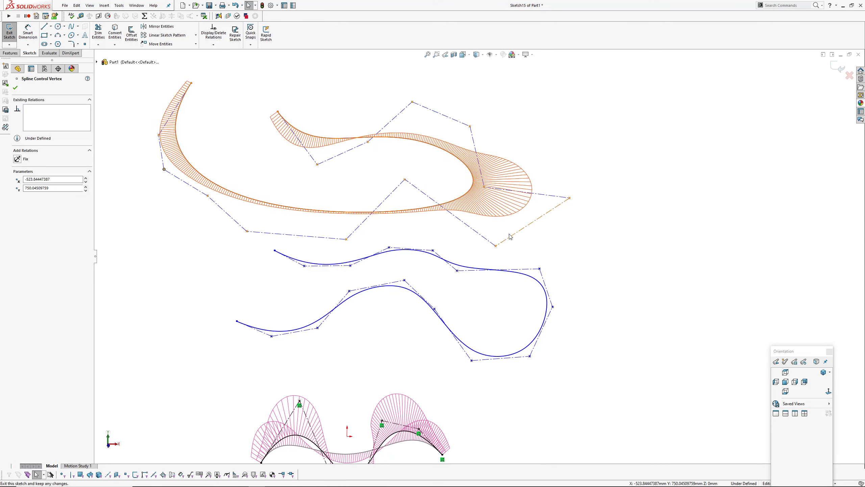
middle_click_drag(351, 211, 359, 175, "ctrl")
left_click(418, 258)
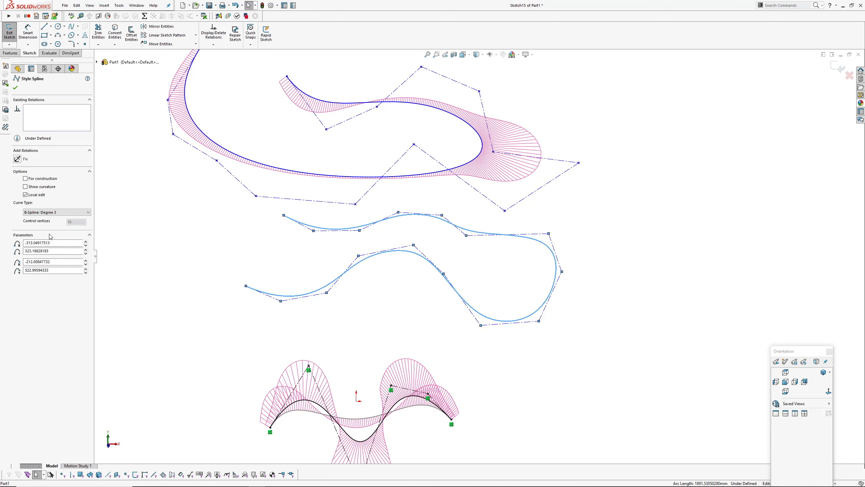
left_click(54, 187)
middle_click_drag(412, 310, 403, 293, "ctrl")
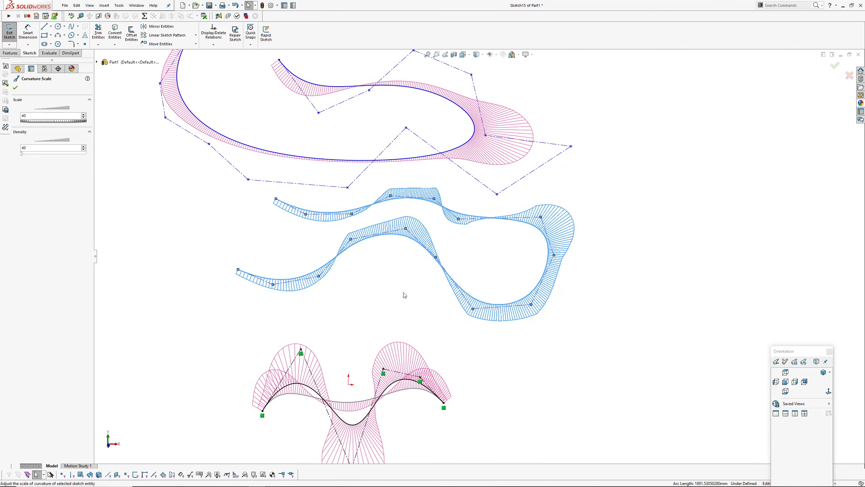
left_click(404, 294)
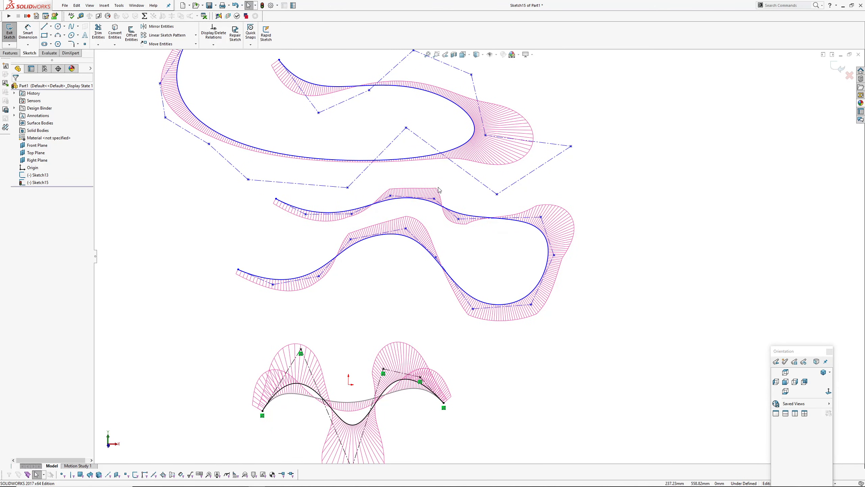
Step: Tighten the degree 3 B-spline's right-hand loop by moving its control vertices inward, placing the lower-right one at about X 492, Y 250 mm
mouse_move(554, 254)
left_mouse_down()
mouse_move(592, 266)
mouse_move(549, 272)
mouse_move(551, 260)
left_mouse_up()
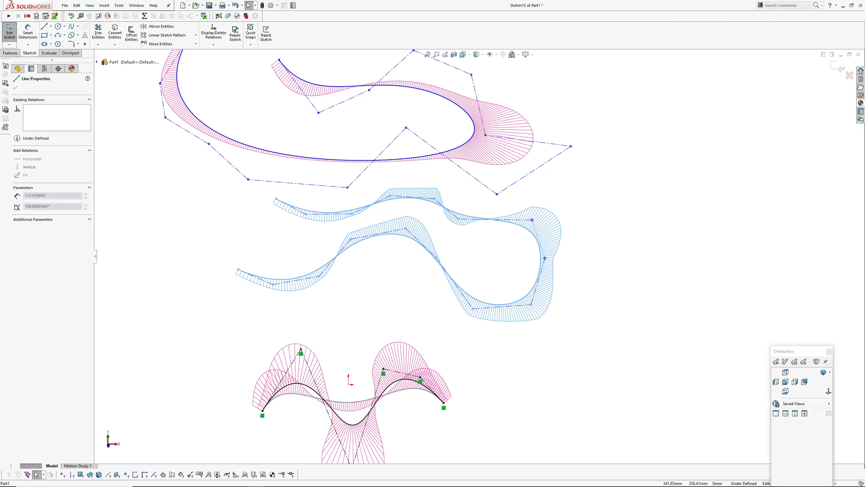
left_click(588, 303)
mouse_move(531, 305)
left_mouse_down()
mouse_move(570, 340)
mouse_move(528, 295)
left_mouse_up()
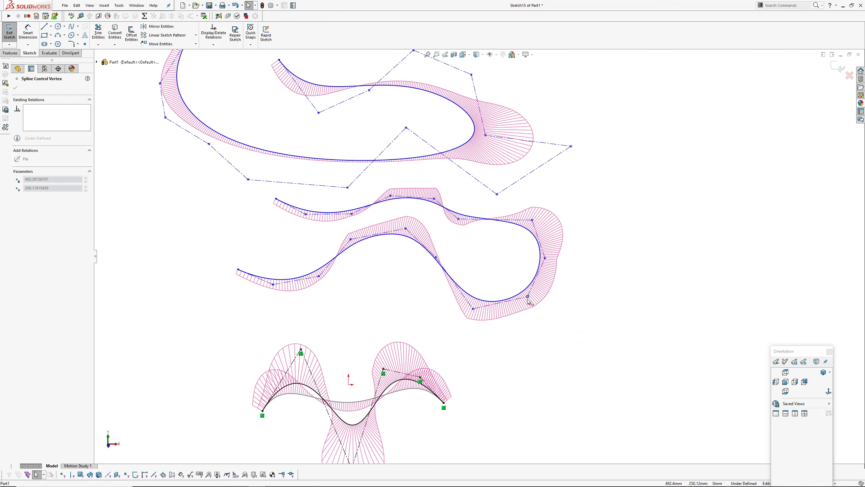
mouse_move(473, 309)
left_mouse_down()
mouse_move(484, 329)
mouse_move(482, 296)
left_mouse_up()
left_click(366, 290)
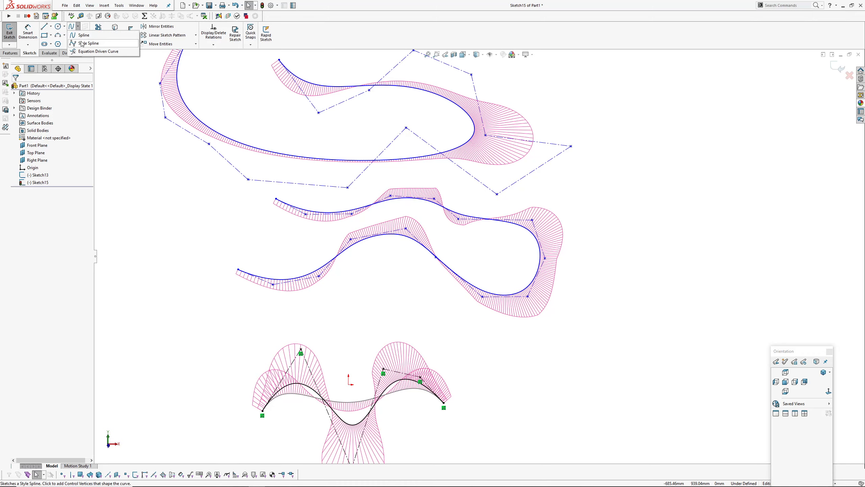
left_click(72, 26)
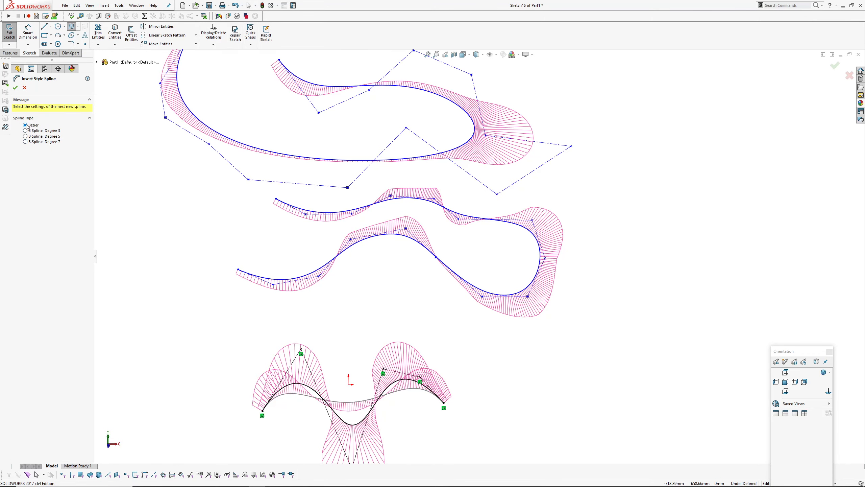
middle_click_drag(271, 225, 317, 162, "ctrl")
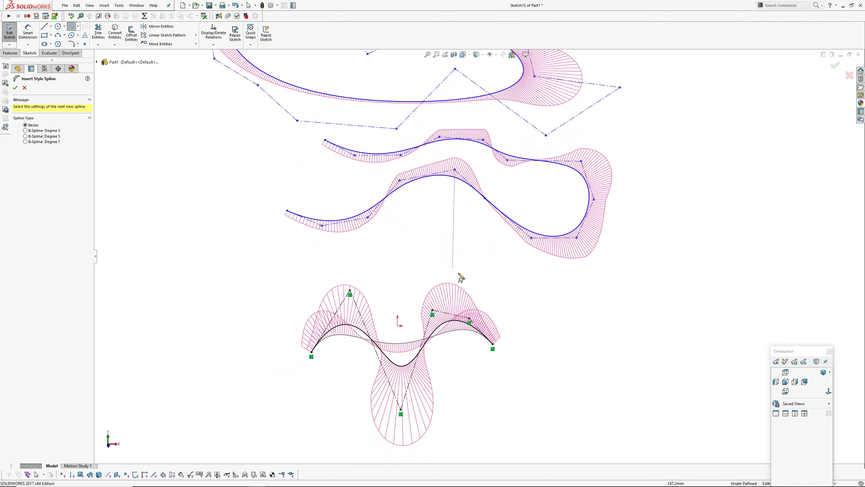
scroll(461, 278, "up", 2)
scroll(440, 321, "up", 1)
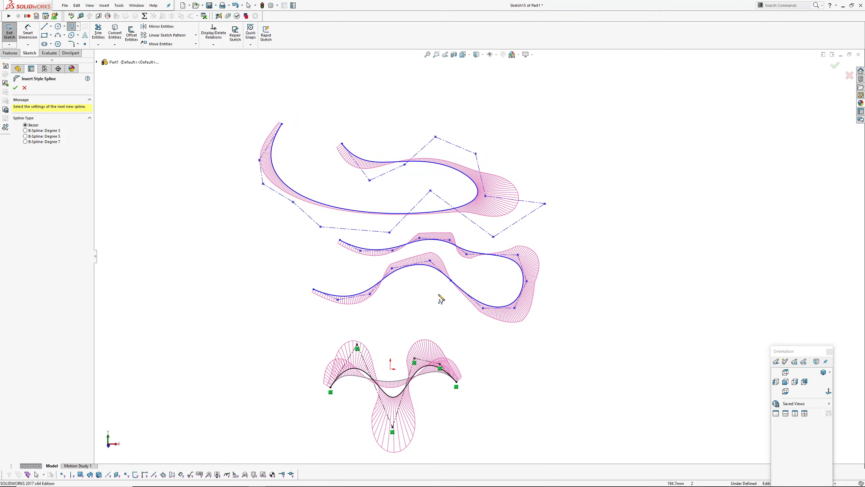
scroll(441, 299, "down", 3)
scroll(440, 302, "up", 2)
scroll(438, 304, "down", 1)
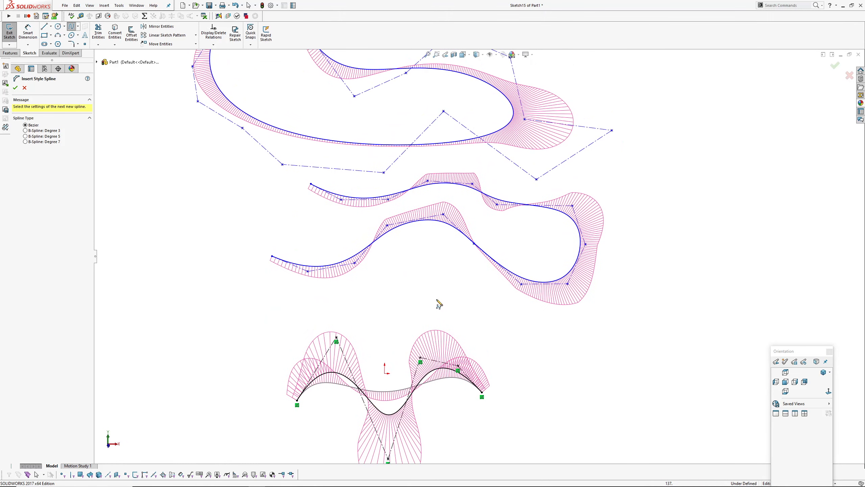
scroll(437, 301, "up", 1)
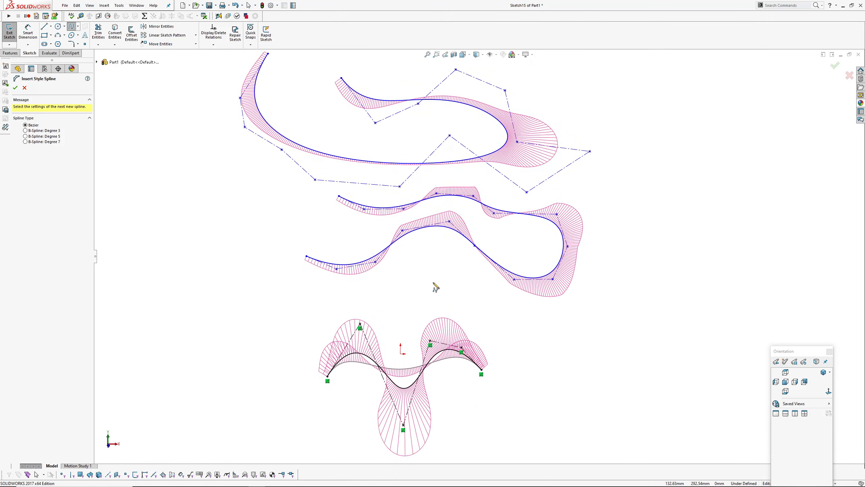
left_click(15, 87)
Step: Draw a degree 5 B-spline style spline with 16 control vertices right of the existing curves, from about X 1170, Y 830 to X 1931, Y 151 mm
scroll(235, 266, "down", 3)
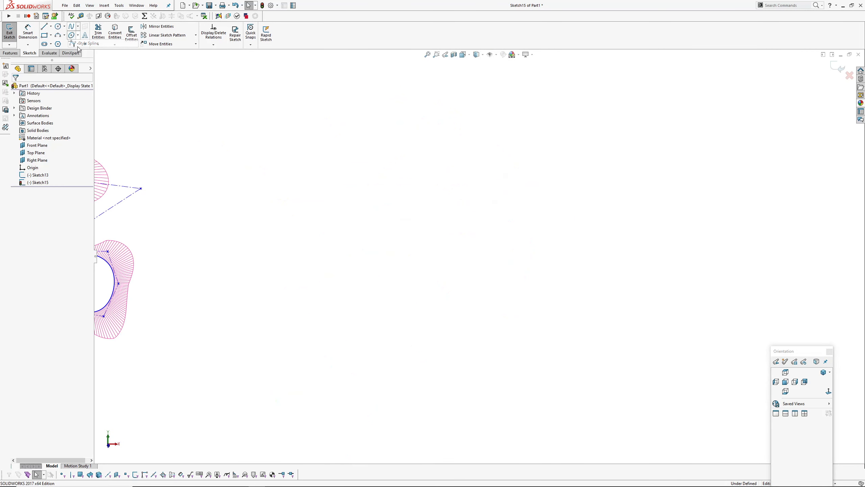
left_click(79, 45)
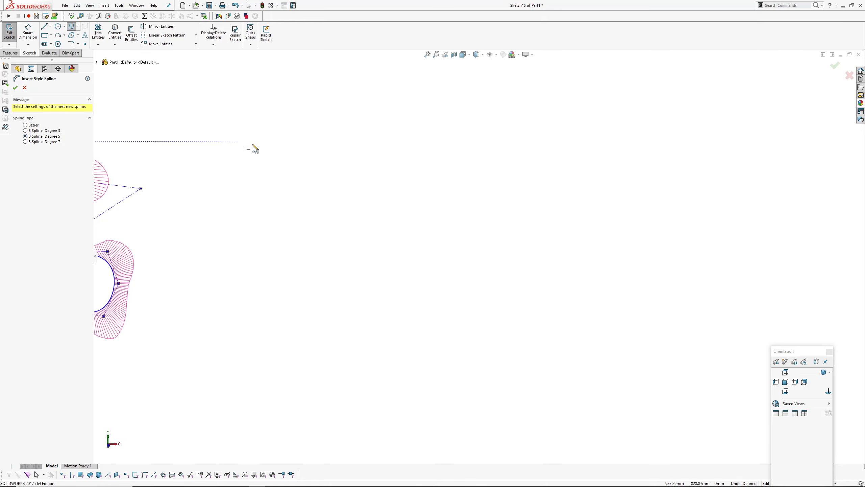
left_click(315, 142)
left_click(252, 176)
left_click(212, 228)
left_click(208, 281)
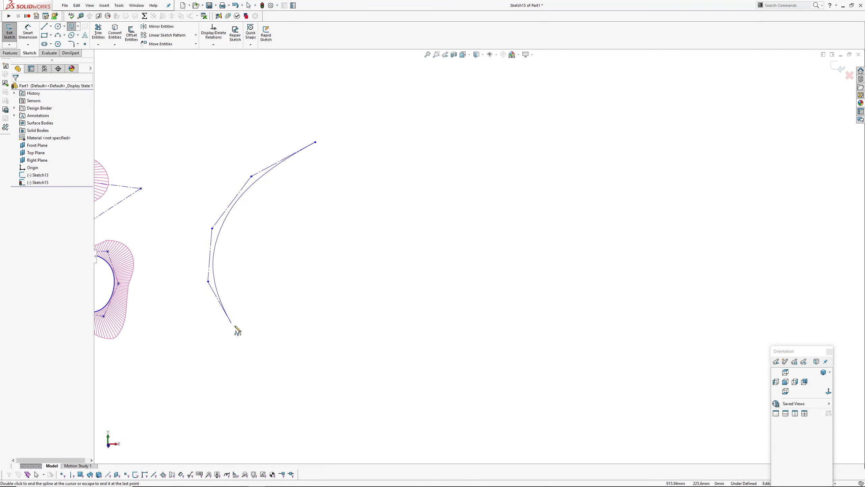
left_click(235, 325)
left_click(303, 357)
left_click(380, 355)
left_click(443, 312)
left_click(474, 273)
left_click(474, 222)
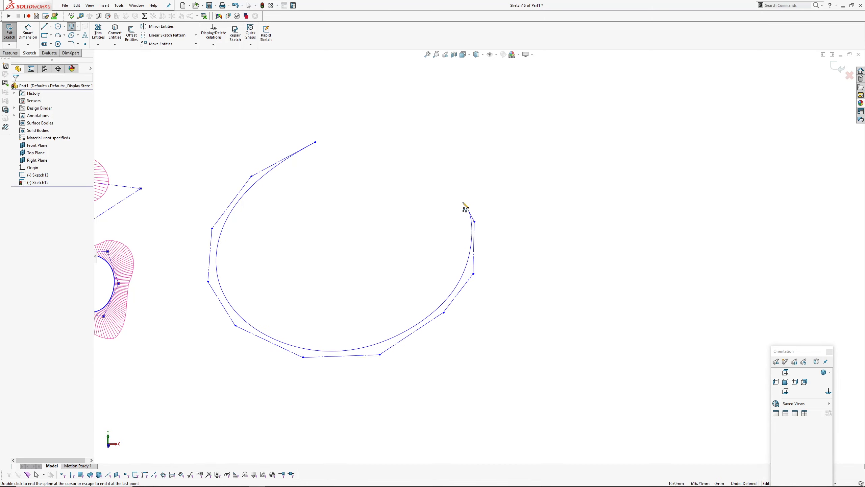
left_click(449, 157)
left_click(481, 118)
left_click(564, 133)
left_click(619, 199)
left_click(617, 300)
left_click(544, 347)
right_click(533, 360)
left_click(538, 361)
Step: Display the degree 5 B-spline's curvature comb and pull the control vertex below its central bend out to about X 1832, Y 324 mm
left_click(400, 337)
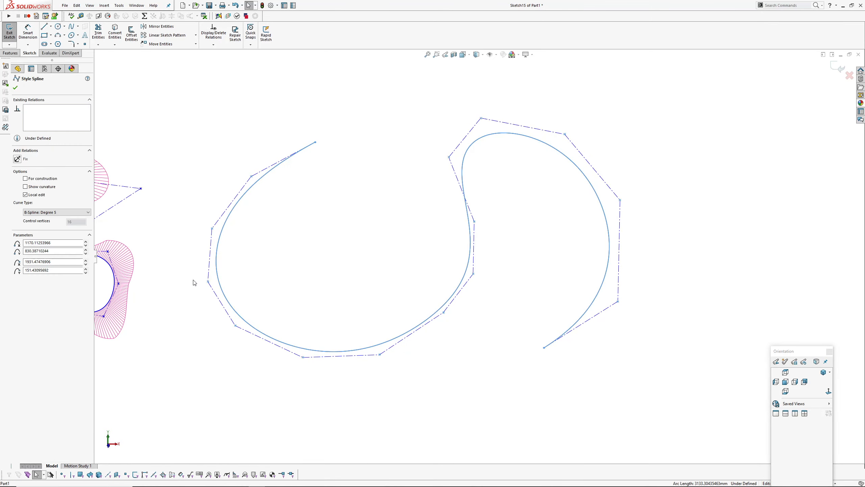
left_click(30, 188)
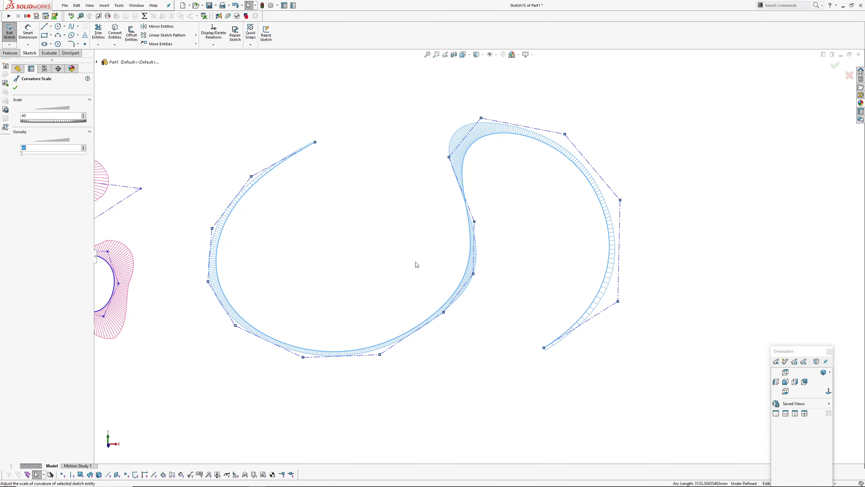
left_click_drag(474, 274, 515, 306)
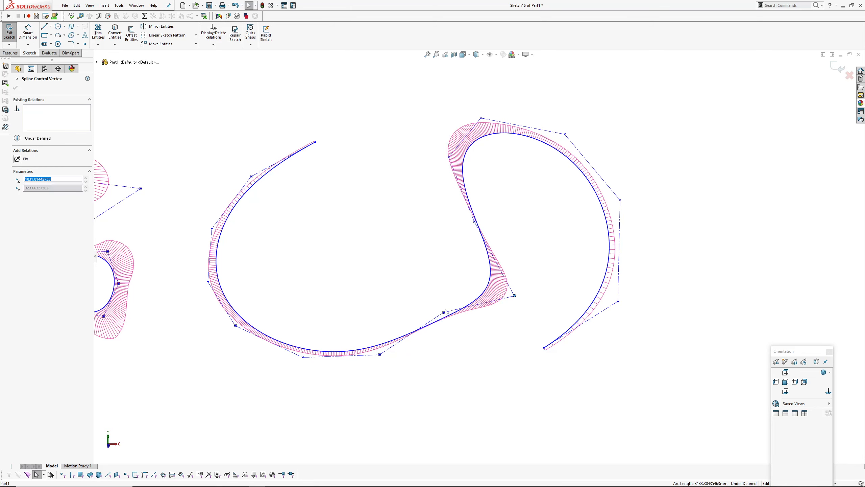
Step: Pull the next four control vertices along the degree 5 B-spline's lower loop outward, from about X 1627, Y 85 mm to X 752, Y 137 mm
left_click_drag(443, 312, 450, 367)
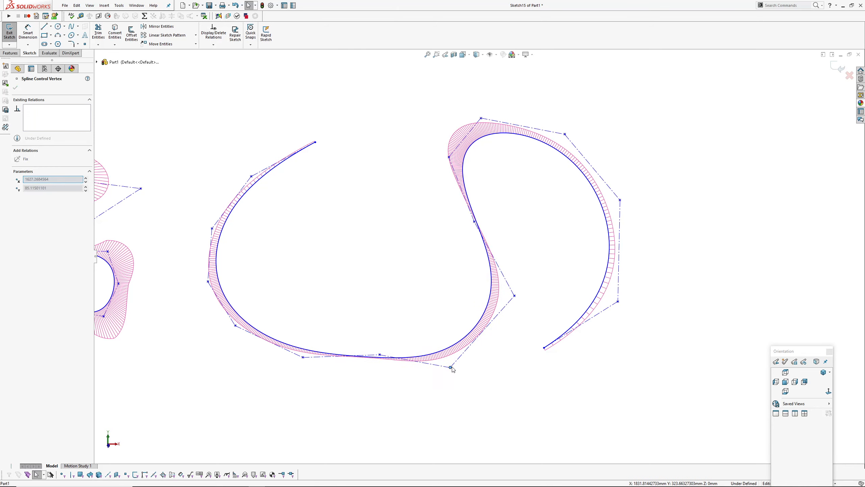
left_click_drag(380, 356, 362, 399)
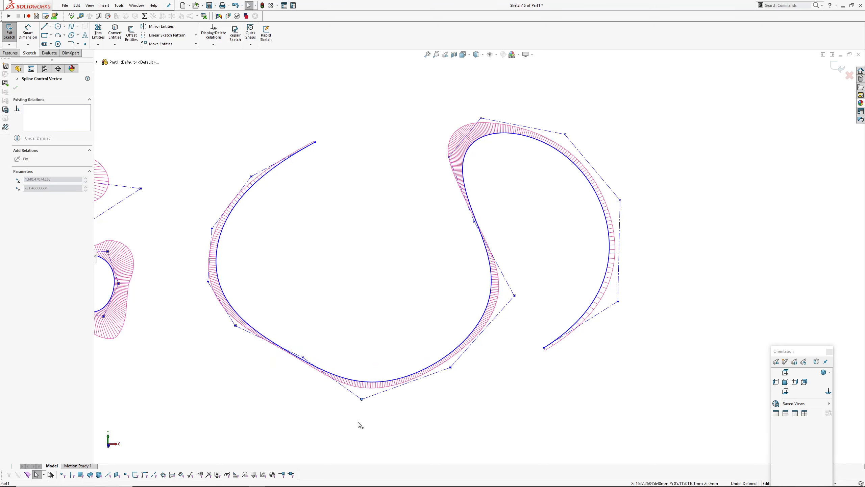
left_click_drag(303, 358, 273, 391)
left_click(235, 341)
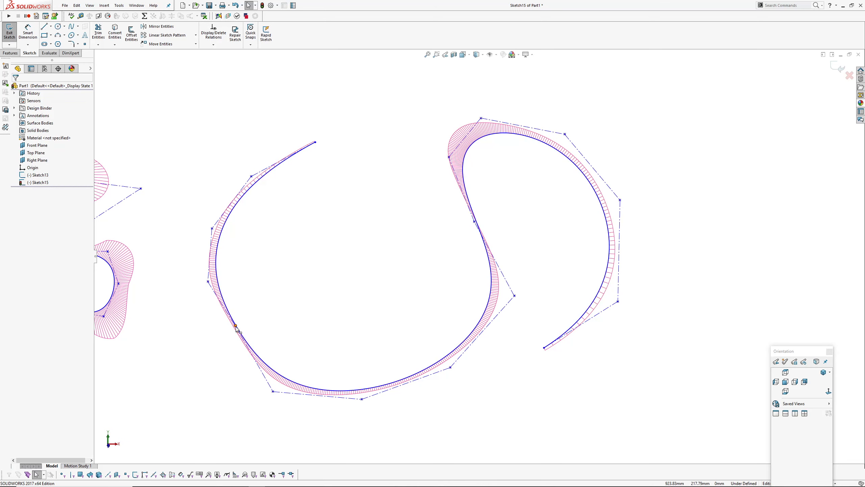
left_click_drag(235, 326, 183, 351)
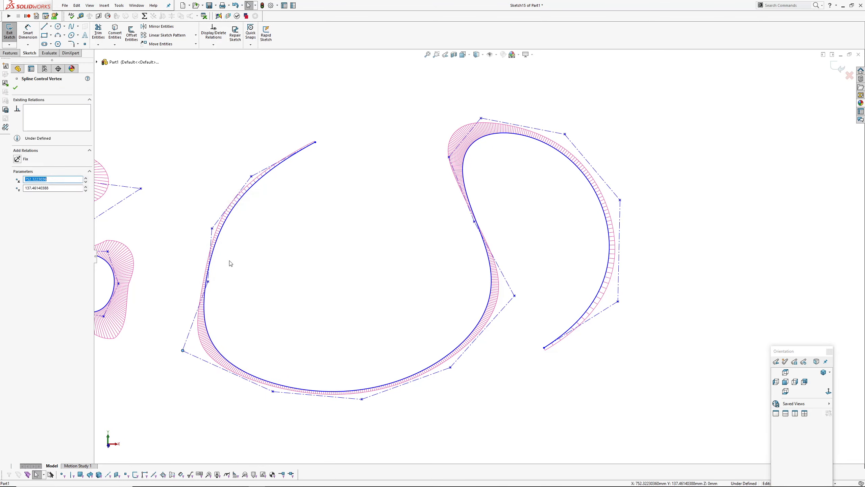
Step: Pull the degree 5 B-spline's left control vertex to about X 712, Y 416 mm, its lower-right endpoint to X 1910, Y 136 mm, and its top vertex downward
left_click_drag(209, 283, 172, 266)
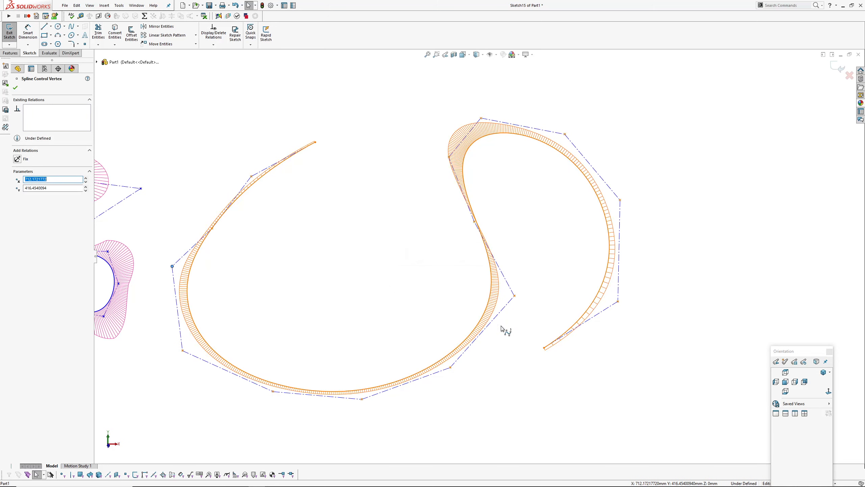
mouse_move(544, 348)
left_mouse_down()
mouse_move(623, 380)
mouse_move(585, 378)
mouse_move(552, 351)
mouse_move(579, 373)
mouse_move(537, 352)
left_mouse_up()
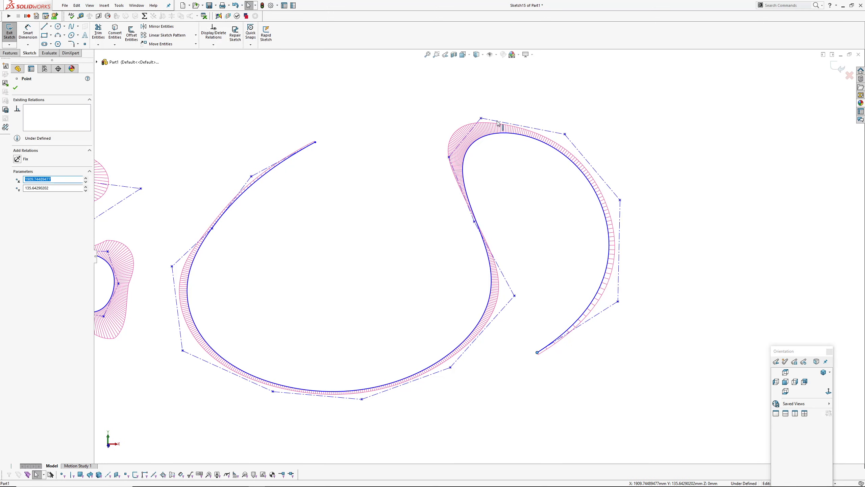
left_click_drag(484, 119, 478, 174)
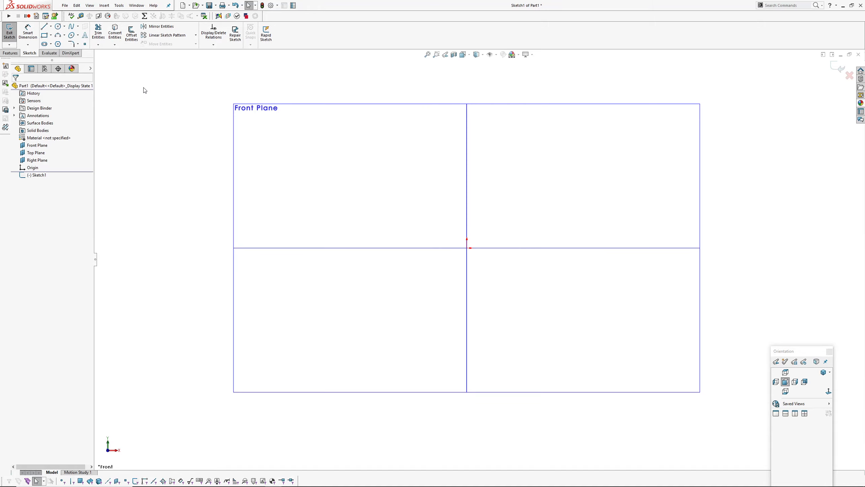
middle_click_drag(151, 128, 145, 142, "ctrl")
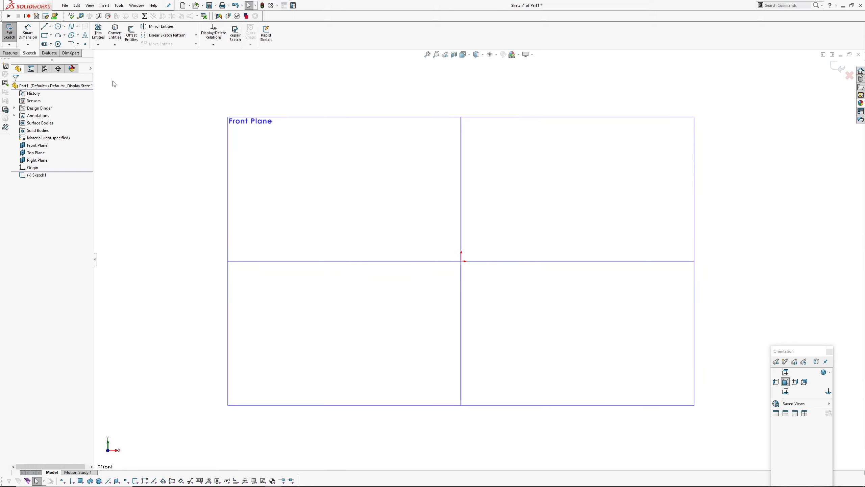
left_click(79, 27)
left_click(92, 41)
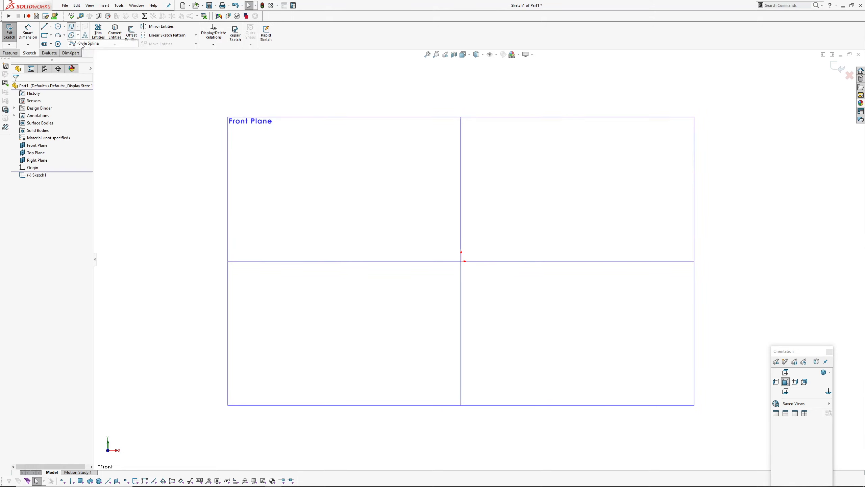
scroll(455, 195, "down", 3)
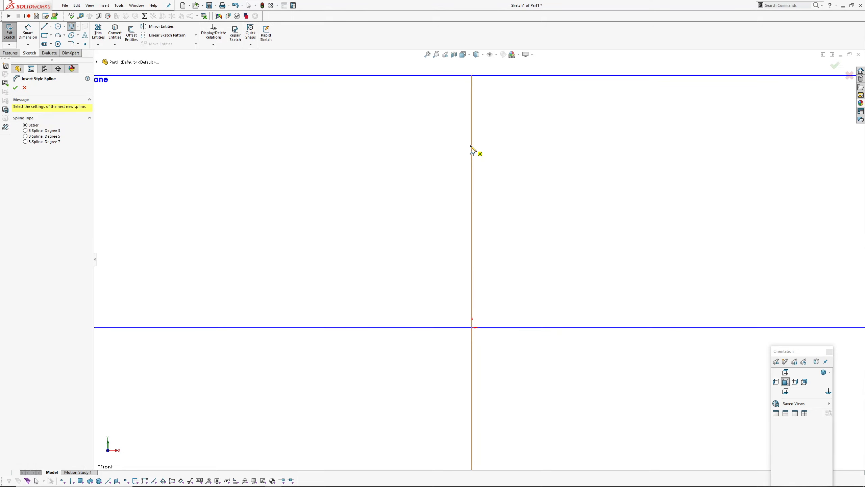
middle_click_drag(421, 242, 487, 219, "ctrl")
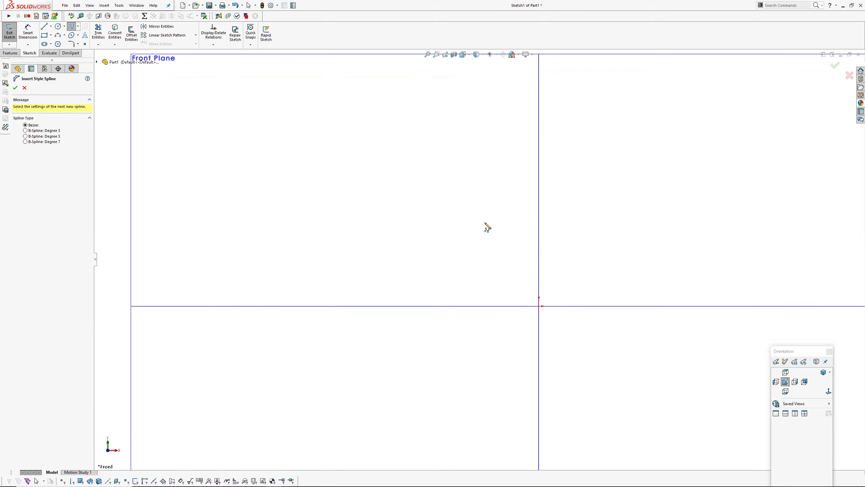
scroll(485, 224, "up", 2)
key("Escape")
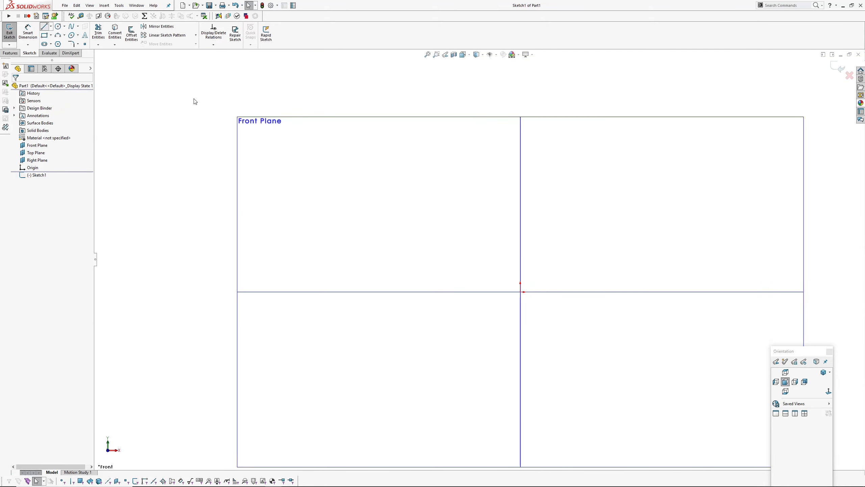
key("l")
key("a")
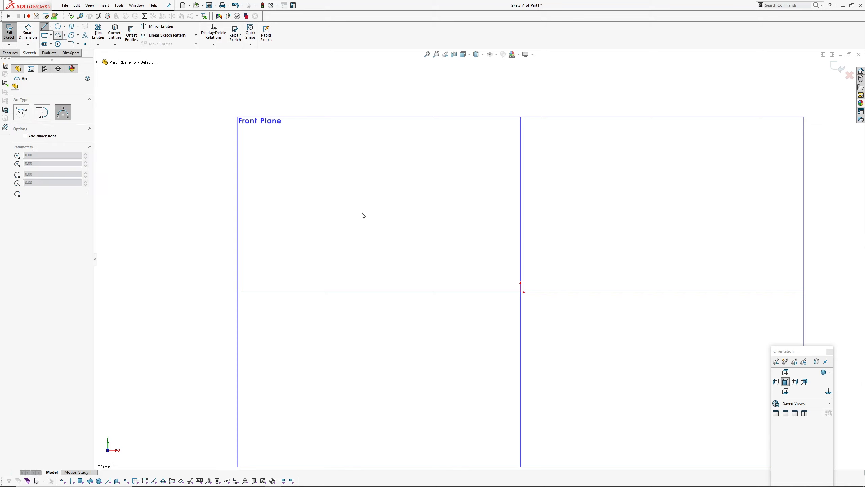
key("Escape")
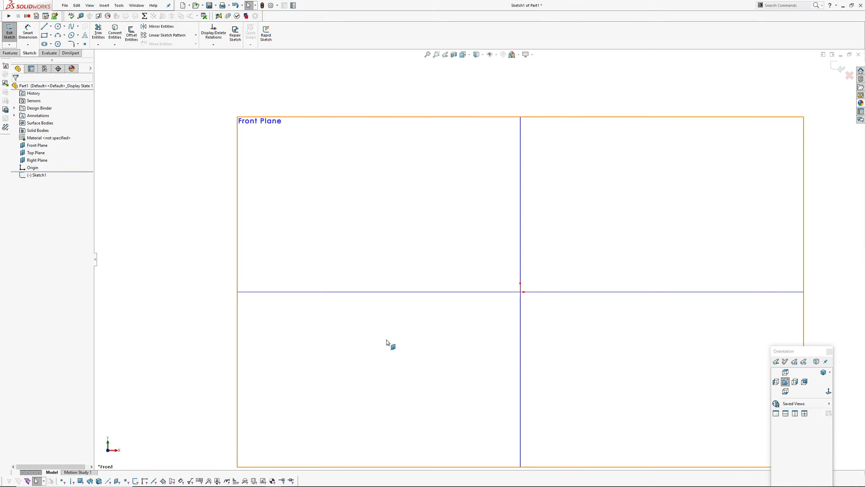
Step: Draw a three-point arc left of the origin, bulging away from it and crossing the horizontal axis, and exit the sketch
left_click(60, 37)
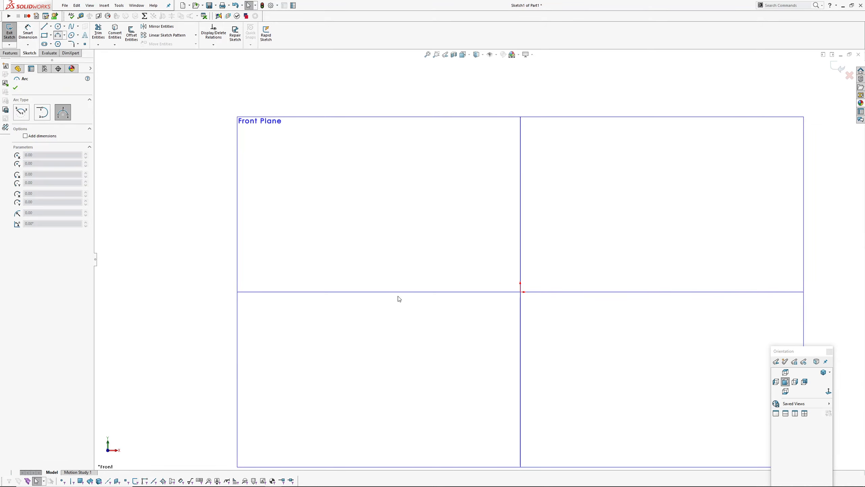
left_click(395, 257)
left_click(360, 374)
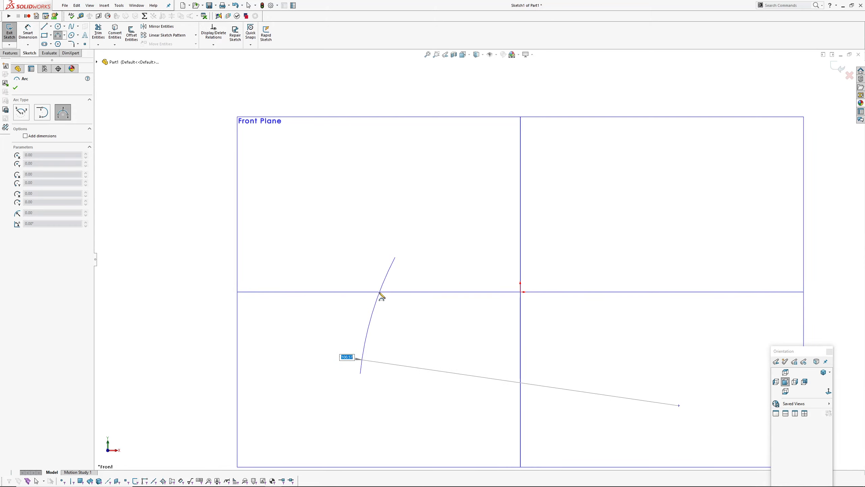
left_click(380, 296)
right_click(432, 292)
left_click(448, 298)
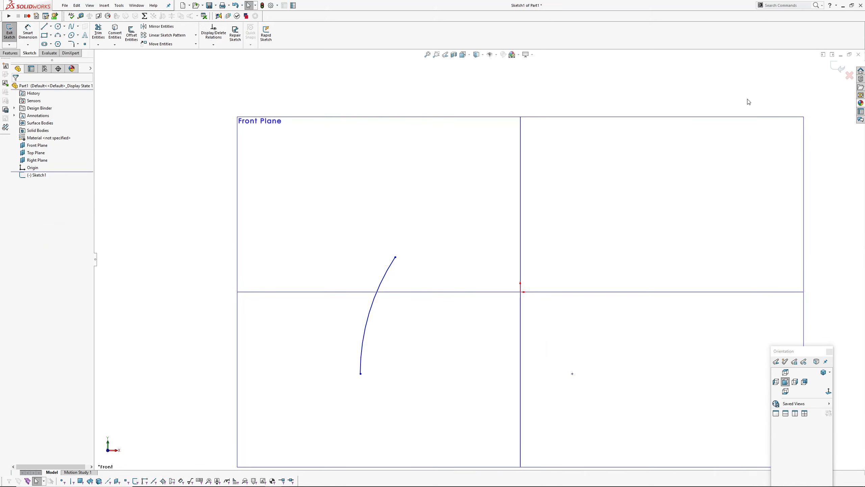
left_click(838, 66)
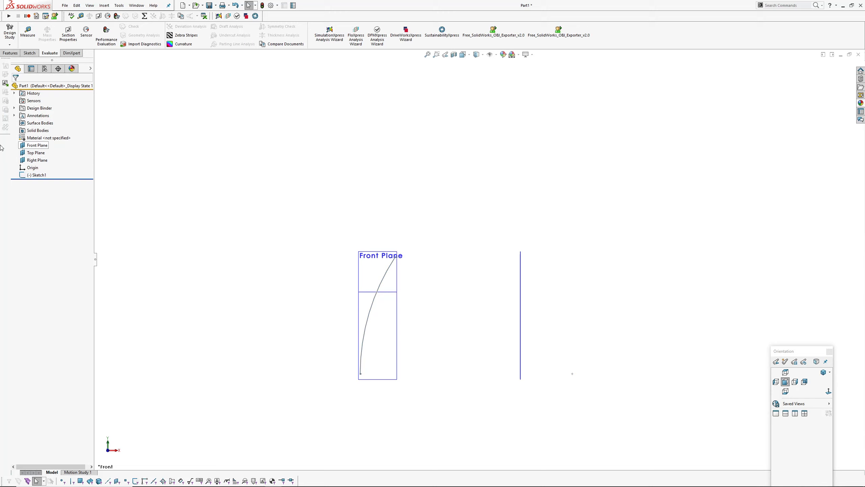
Step: Start a new sketch on the Front Plane and activate the Style Spline command with the Bezier type
left_click(24, 146)
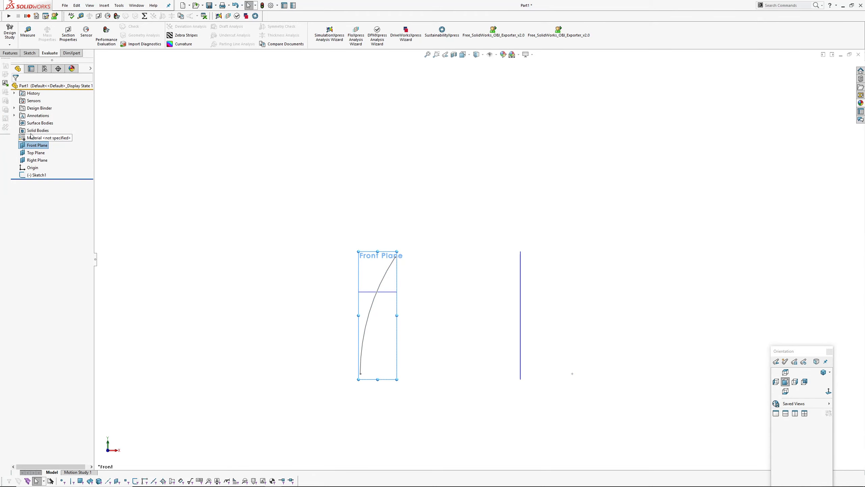
left_click(31, 134)
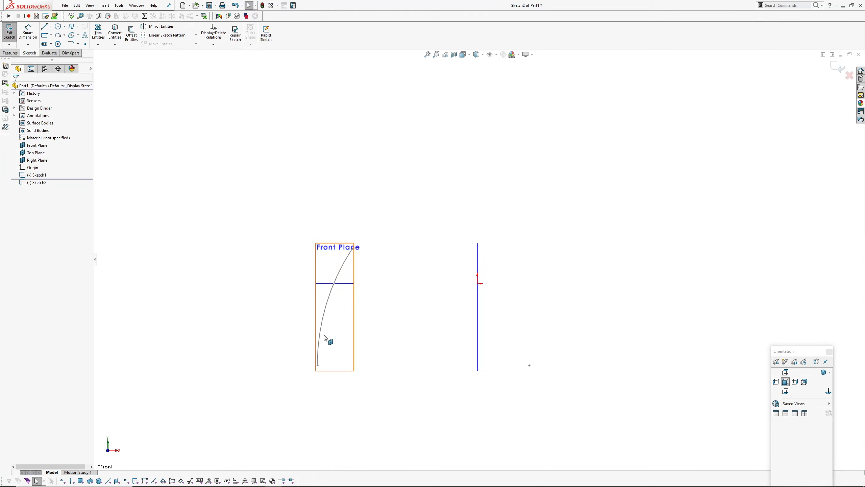
middle_click_drag(423, 316, 407, 318, "ctrl")
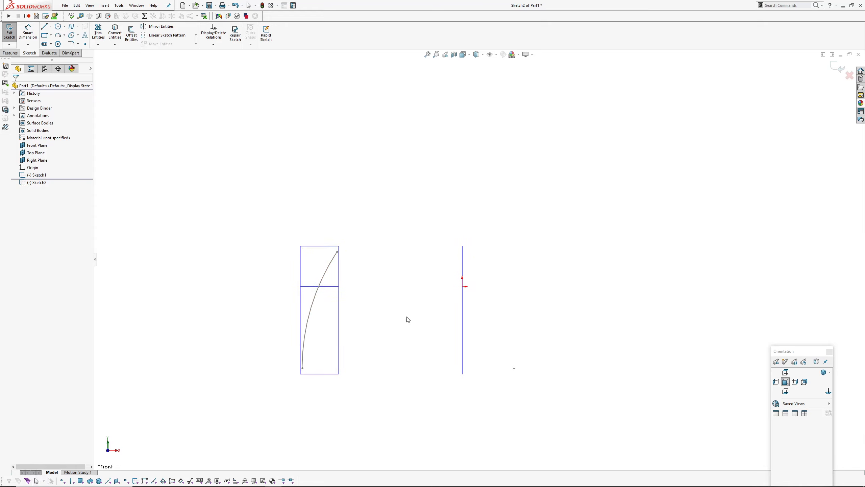
middle_click_drag(394, 206, 408, 199, "ctrl")
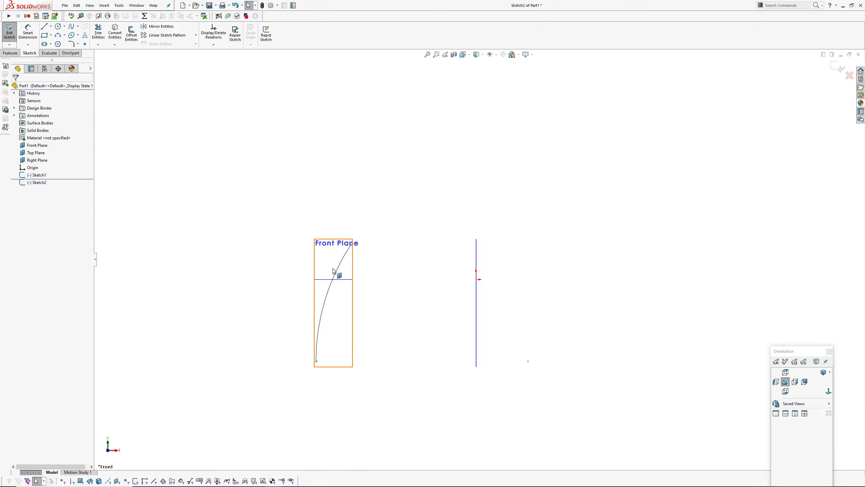
left_click(77, 27)
left_click(88, 42)
scroll(383, 232, "down", 3)
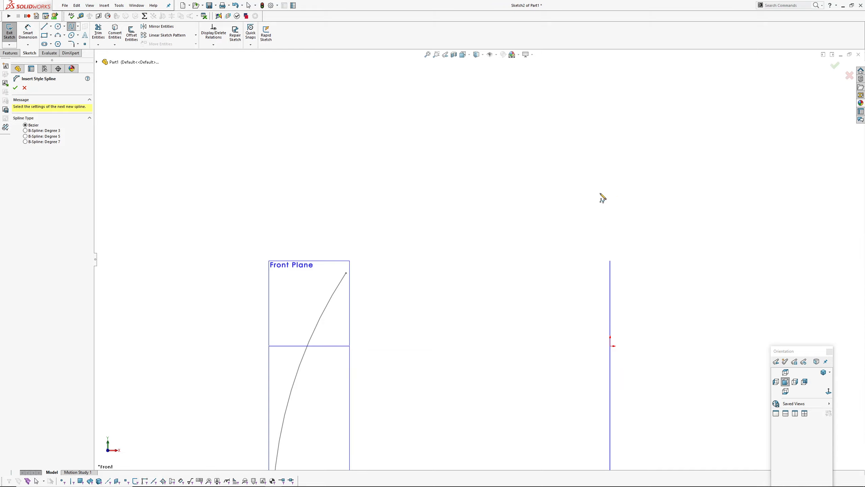
scroll(547, 236, "up", 2)
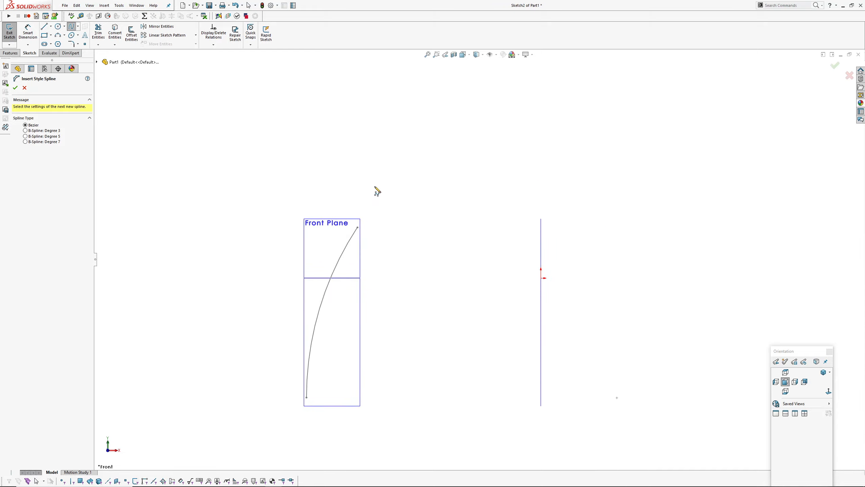
middle_click_drag(428, 209, 427, 224, "ctrl")
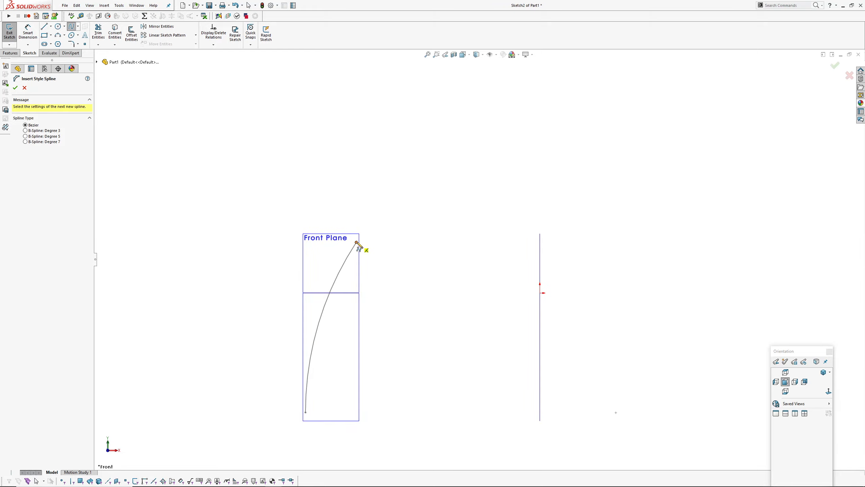
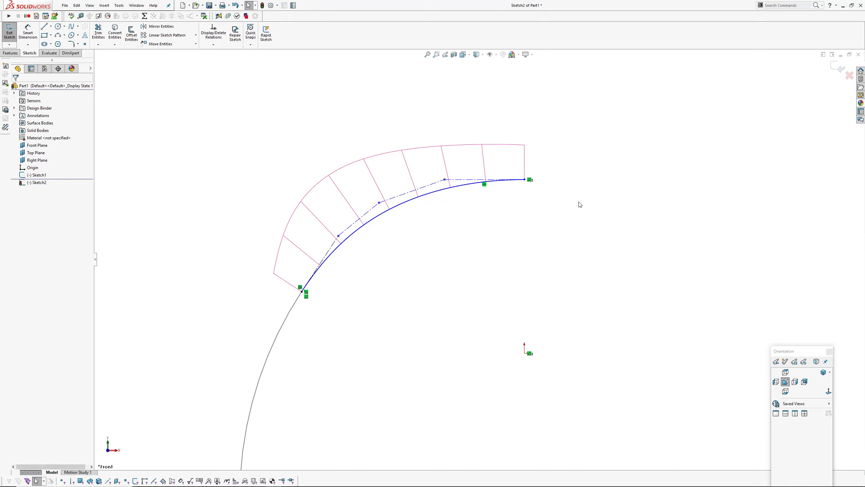
Step: Exit the sketch containing the Bezier style spline and clear the selection
mouse_move(519, 269)
middle_mouse_down("ctrl")
mouse_move(469, 240)
mouse_move(484, 245)
middle_mouse_up("ctrl")
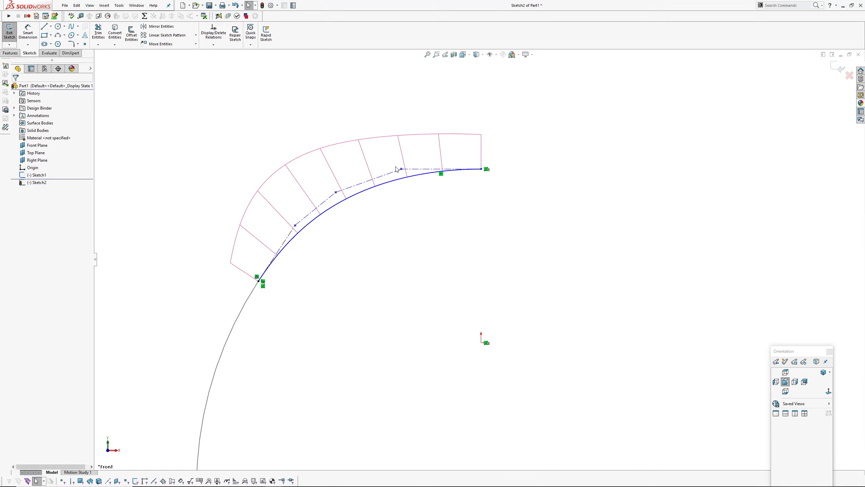
middle_click_drag(404, 229, 407, 208, "ctrl")
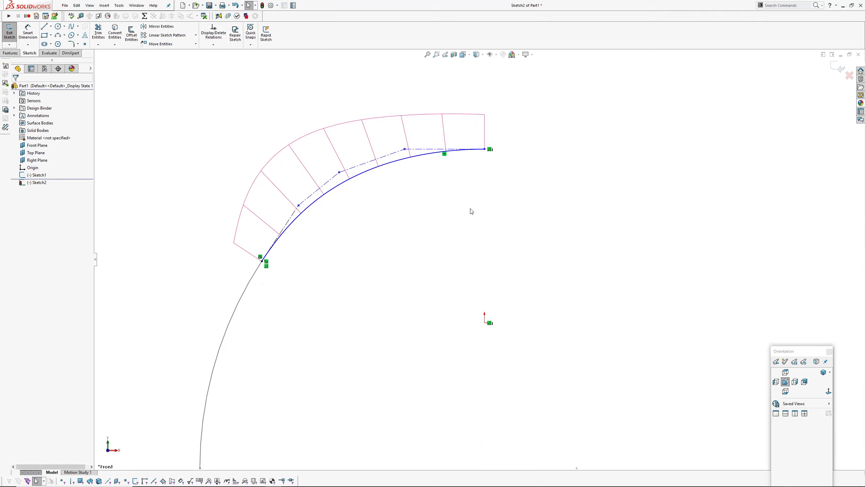
middle_click_drag(477, 217, 474, 229, "ctrl")
left_click(832, 67)
scroll(446, 234, "up", 3)
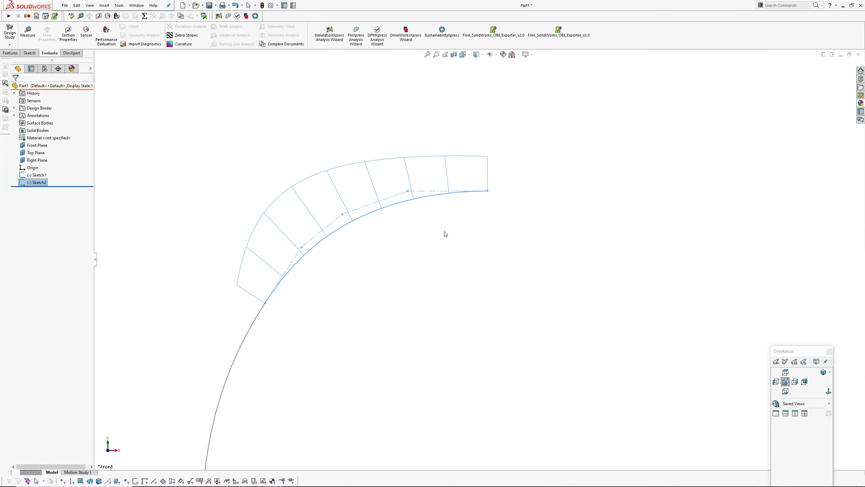
left_click(460, 262)
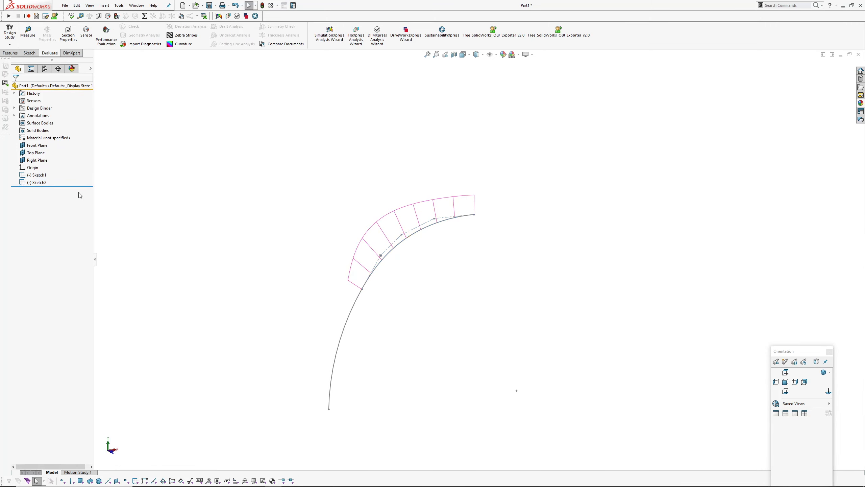
Step: Extrude the Bezier spline sketch as a blind surface 10 mm deep and mirror the surface to the other side of the origin
left_click(30, 184)
right_click_drag(271, 189, 267, 172)
left_click_drag(40, 153, 1, 155)
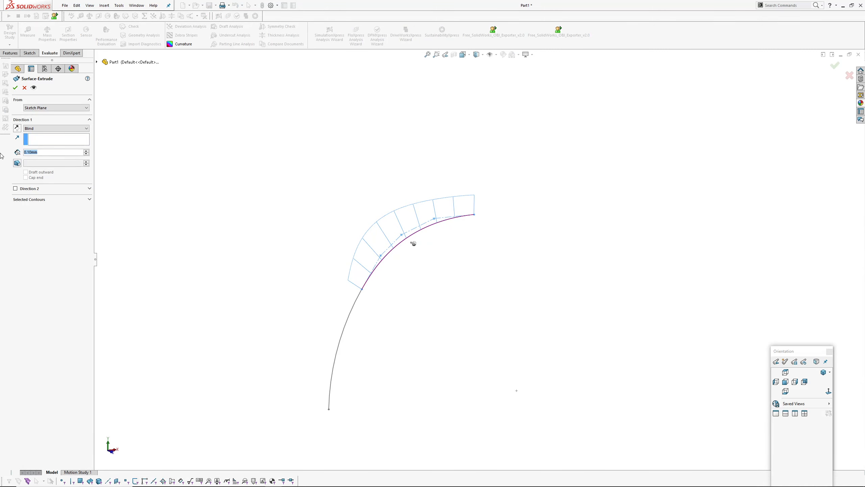
type("10")
key("Return")
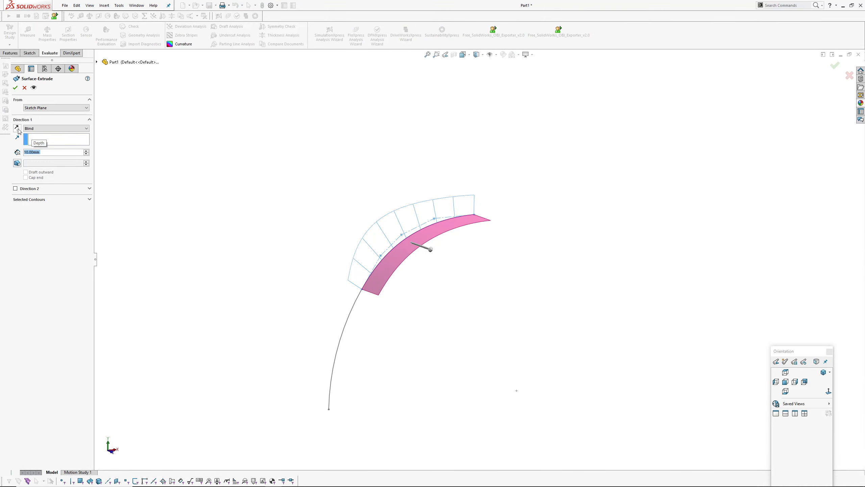
left_click(104, 6)
mouse_move(133, 41)
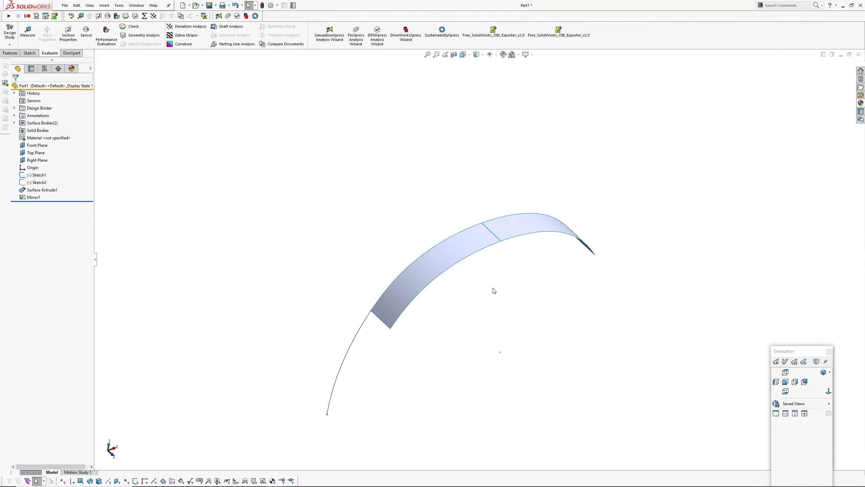
Step: Start a sketch on the Front Plane, convert the extruded and mirrored surfaces' edges on that plane into sketch curves, and select the first converted spline
middle_click_drag(492, 289, 445, 275, "ctrl")
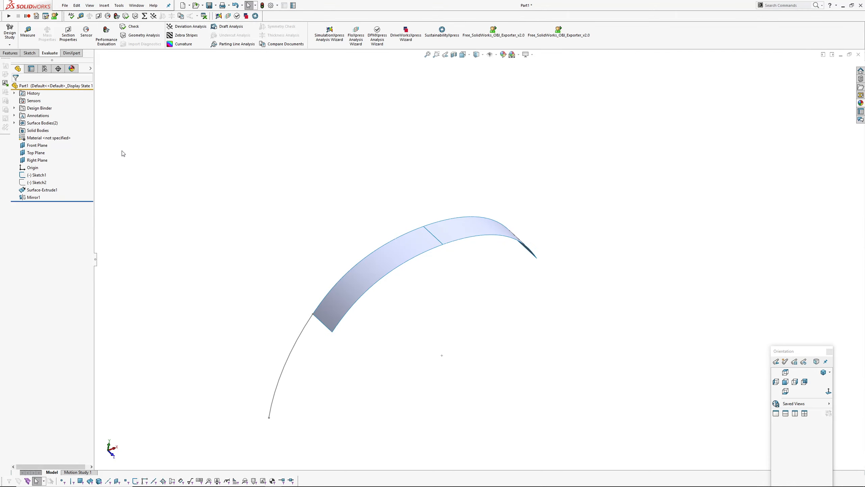
left_click(40, 147)
left_click(56, 136)
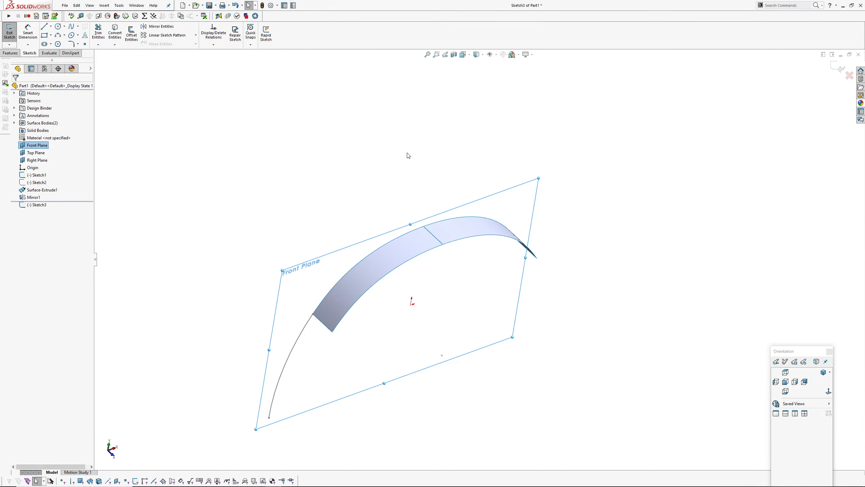
left_click(414, 230)
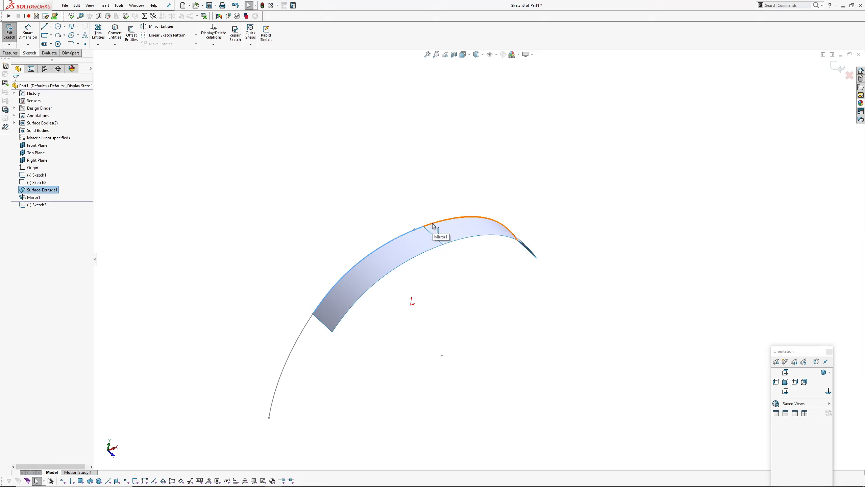
left_click(115, 32)
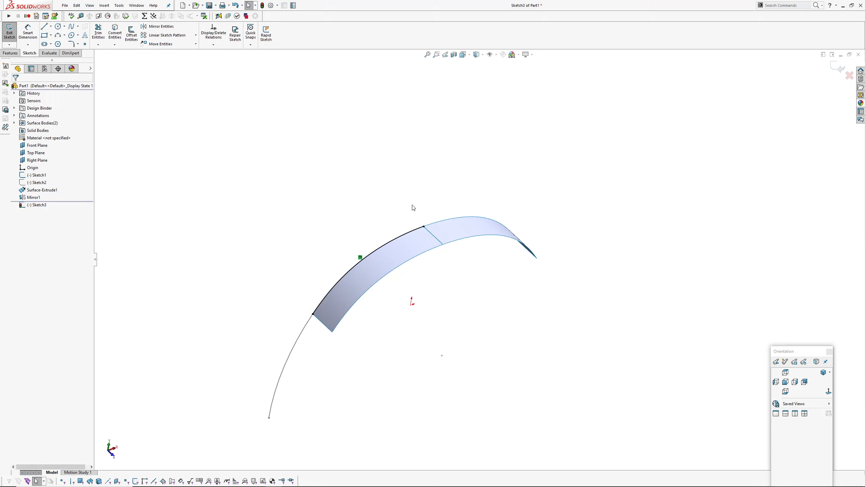
left_click(448, 218)
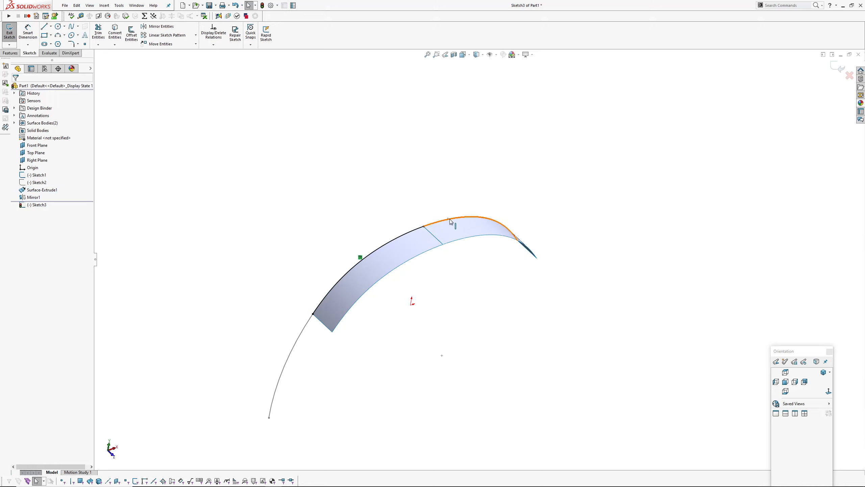
left_click(115, 32)
left_click(420, 231)
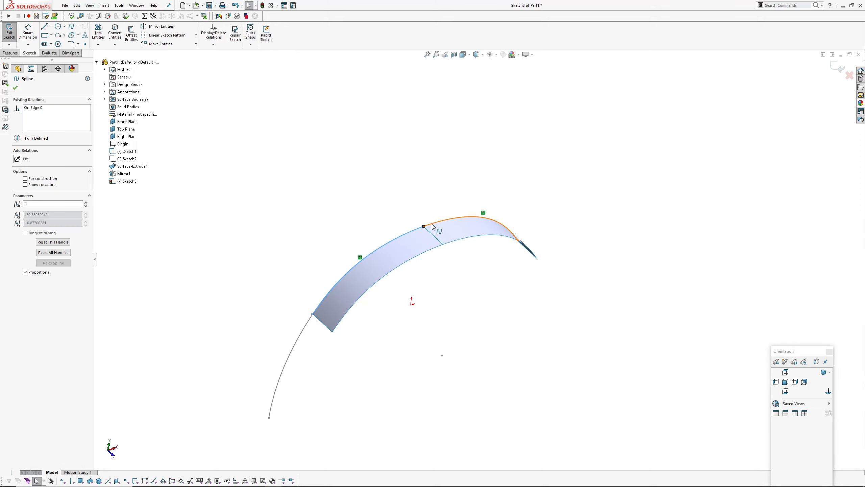
Step: Show curvature combs on both converted splines, inspect where they meet, and exit the sketch
left_click(431, 225, "ctrl")
right_click(432, 226)
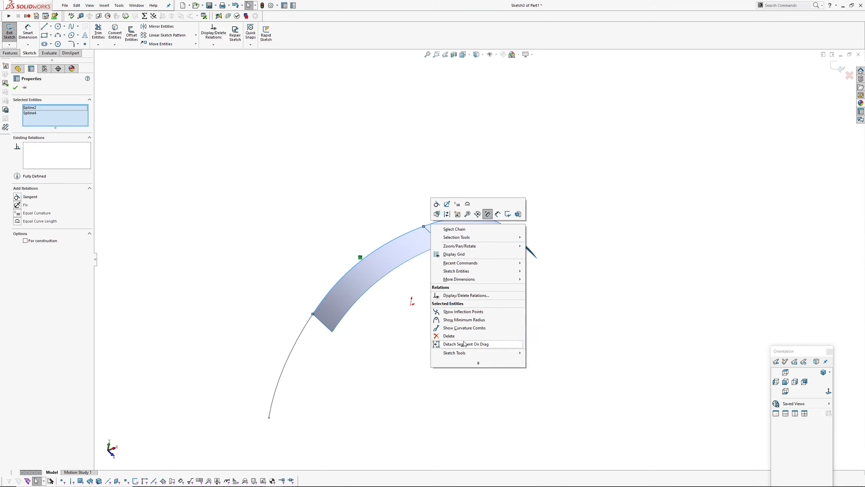
left_click(460, 327)
middle_click_drag(488, 310, 458, 244)
scroll(458, 244, "down", 3)
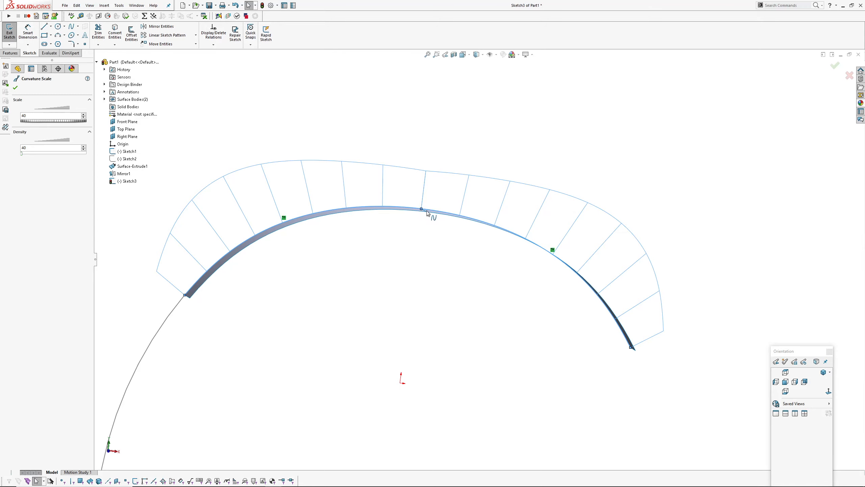
mouse_move(414, 238)
middle_mouse_down()
mouse_move(415, 247)
mouse_move(409, 244)
middle_mouse_up()
key("Escape")
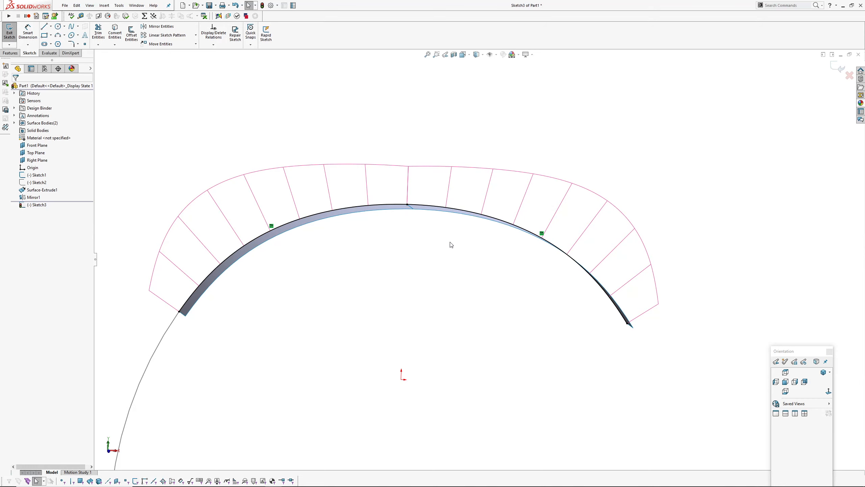
scroll(446, 239, "up", 3)
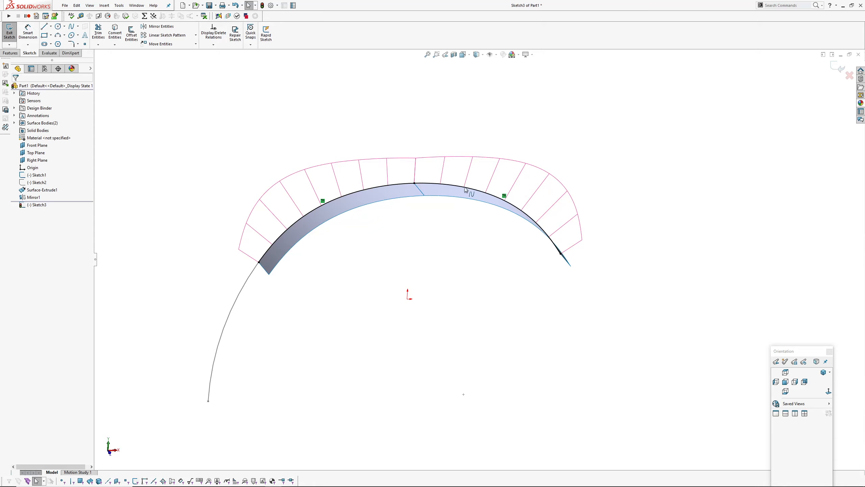
mouse_move(445, 214)
middle_mouse_down("ctrl")
mouse_move(430, 221)
mouse_move(392, 206)
mouse_move(414, 286)
mouse_move(425, 270)
mouse_move(426, 300)
middle_mouse_up("ctrl")
left_click(837, 67)
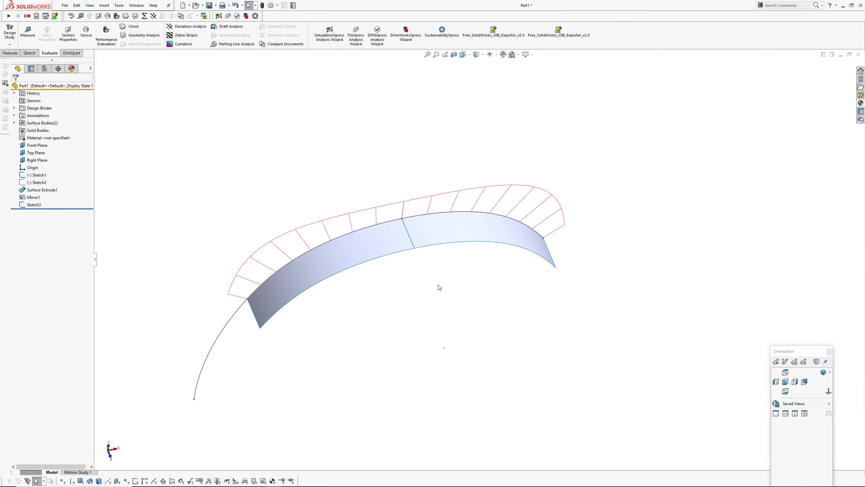
Step: Display the curvature colours on the extruded and mirrored surfaces, examine the seam between them, and turn the display off
key("z")
mouse_move(401, 258)
middle_mouse_down()
mouse_move(394, 247)
mouse_move(369, 321)
mouse_move(389, 323)
mouse_move(429, 229)
middle_mouse_up()
scroll(410, 276, "down", 3)
key("Return")
scroll(429, 229, "up", 4)
key("c")
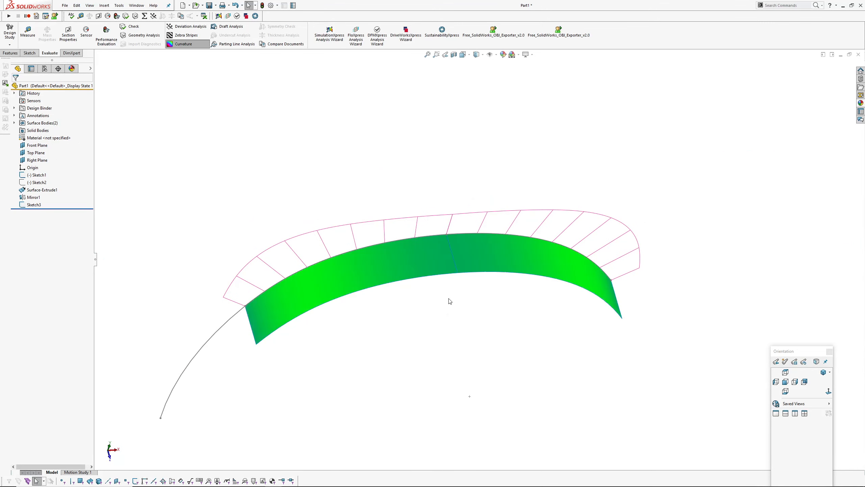
mouse_move(479, 271)
middle_mouse_down()
mouse_move(461, 230)
mouse_move(458, 295)
mouse_move(407, 262)
middle_mouse_up()
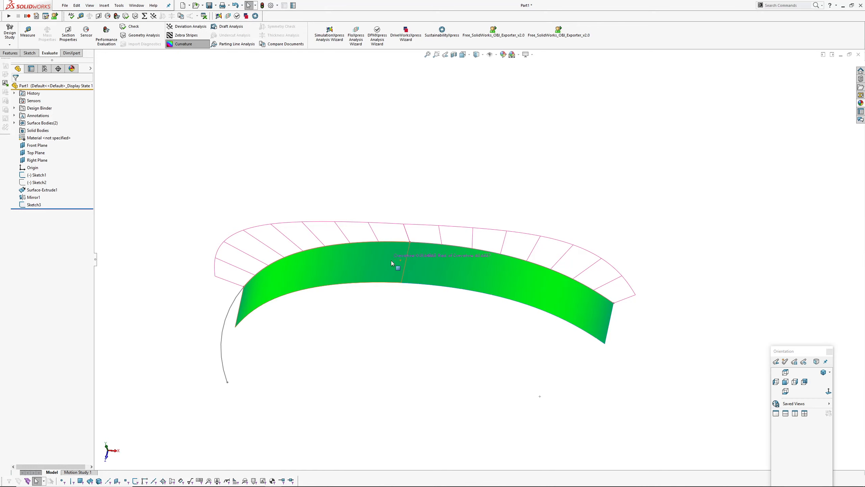
key("c")
Step: Roll the feature history back to just after the origin and start a sketch on the Front Plane, viewed straight on
left_click_drag(69, 208, 72, 172)
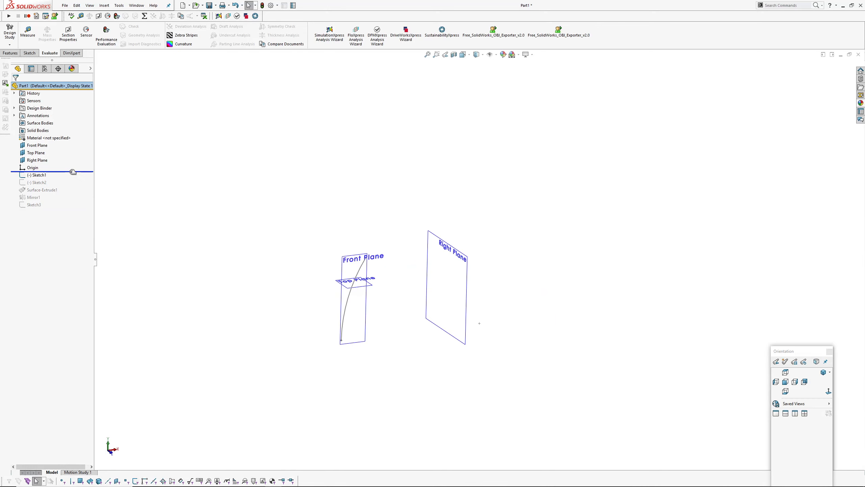
left_click(308, 186)
middle_click_drag(415, 268, 474, 224, "ctrl")
scroll(475, 228, "up", 2)
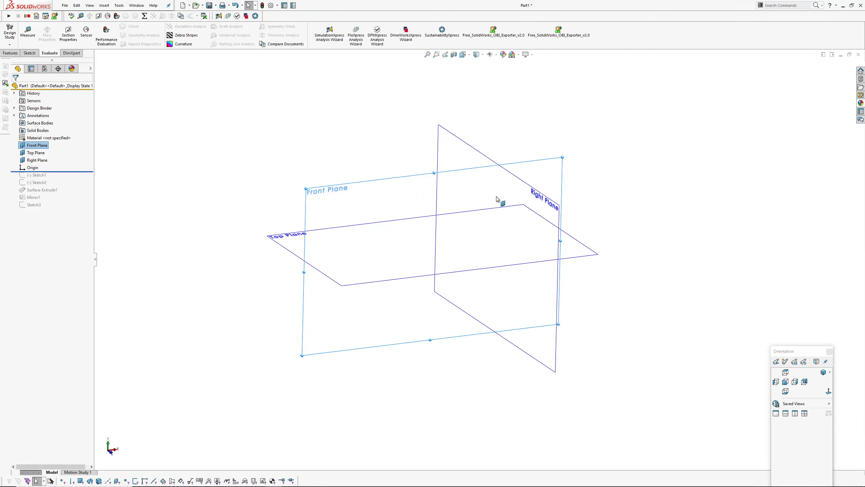
middle_click_drag(496, 196, 470, 161)
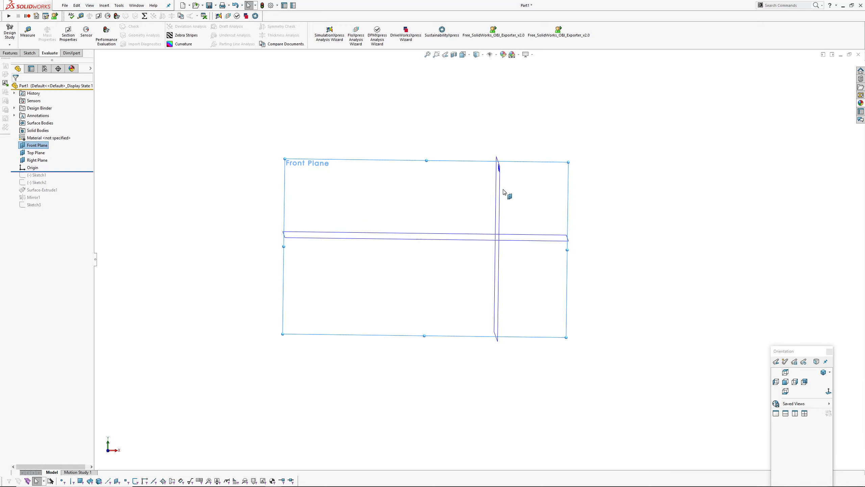
middle_click_drag(445, 247, 508, 239)
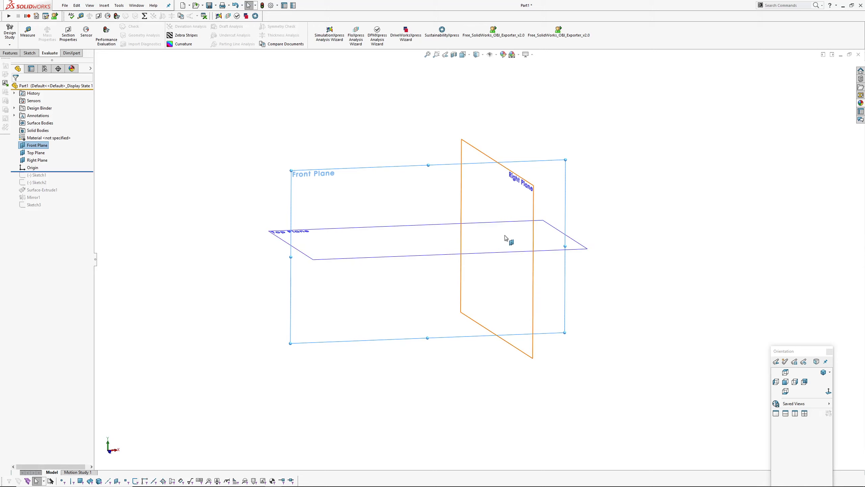
left_click(384, 174)
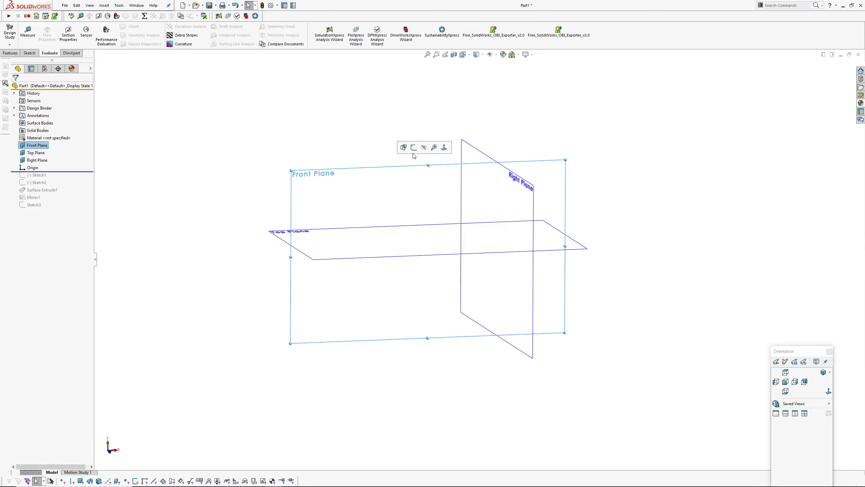
left_click(413, 148)
left_click(651, 187)
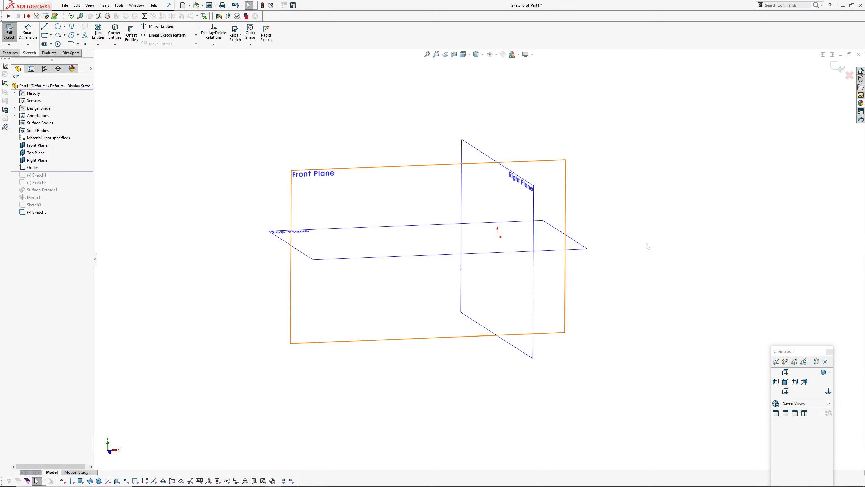
left_click(828, 391)
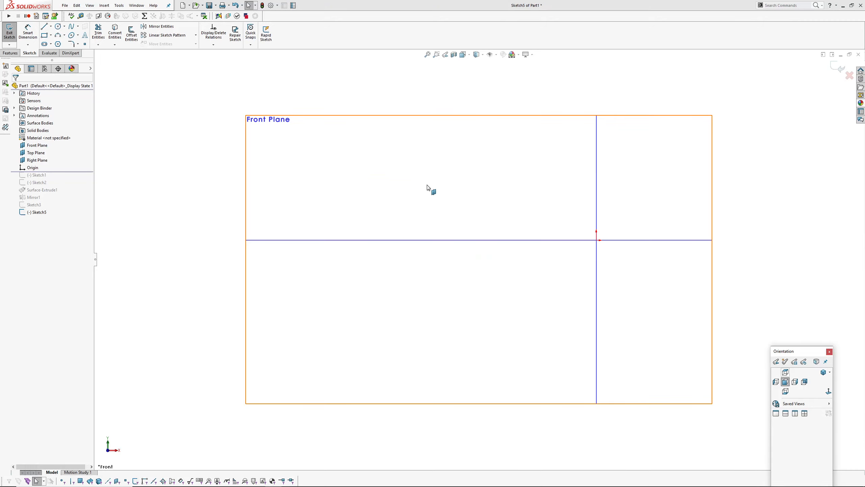
middle_click_drag(428, 185, 279, 200, "ctrl")
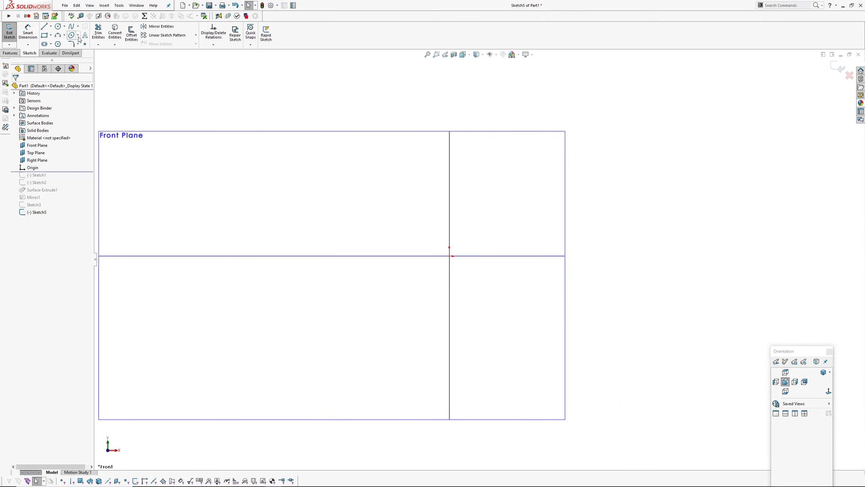
Step: Sketch a conic from the Right Plane above the origin to the Top Plane on the negative X side, bulging outwards
left_click(78, 35)
left_click(86, 69)
left_click(449, 172)
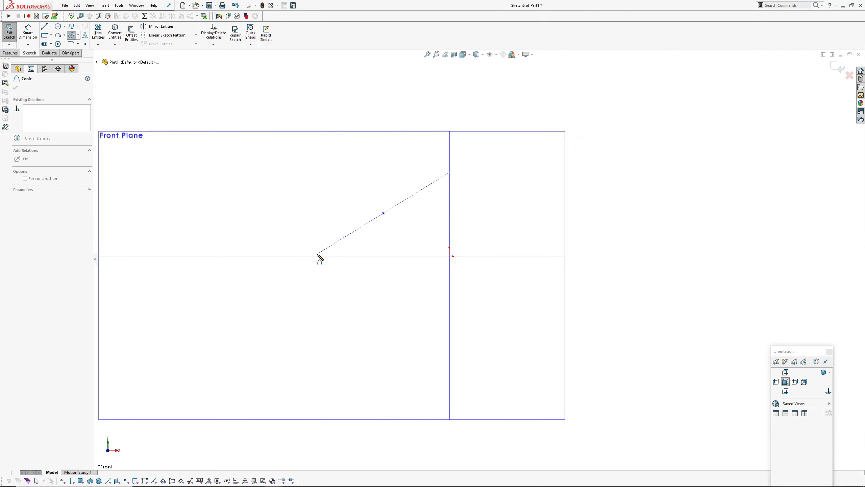
left_click(320, 255)
left_click(356, 186)
left_click(363, 192)
right_click(391, 172)
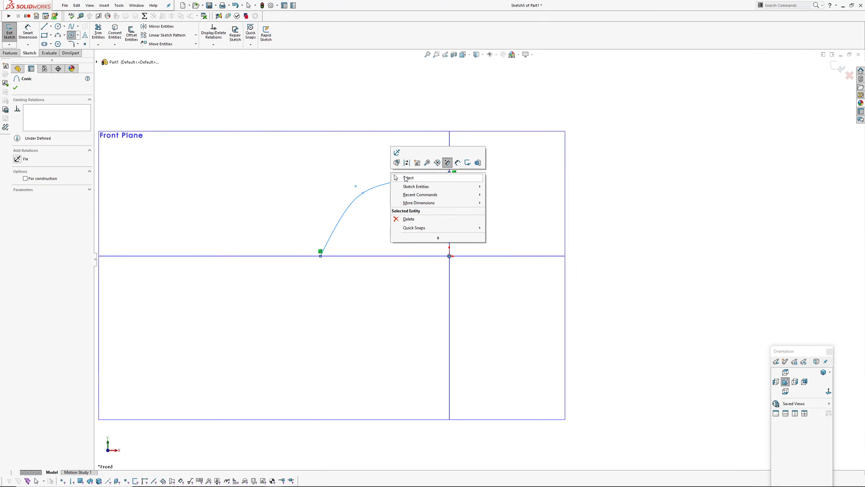
left_click(403, 177)
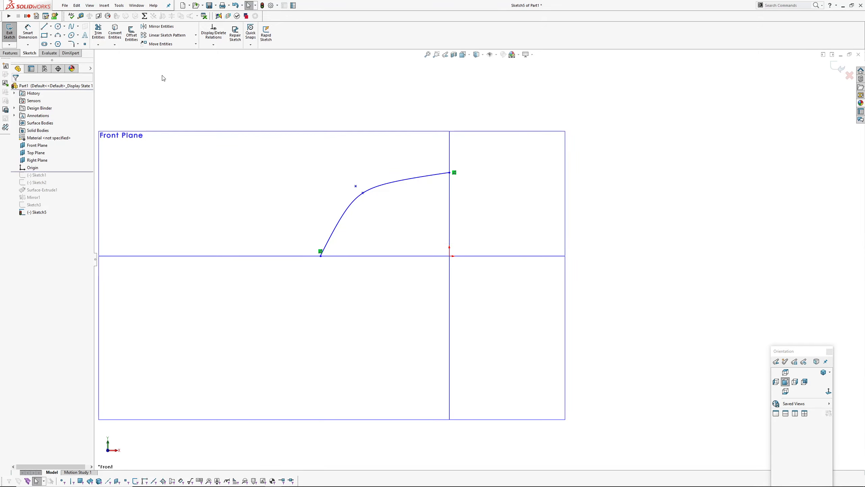
Step: Sketch a vertical construction line down from the conic's lower end and a horizontal one outward from its upper end
left_click(44, 26)
left_click(320, 256)
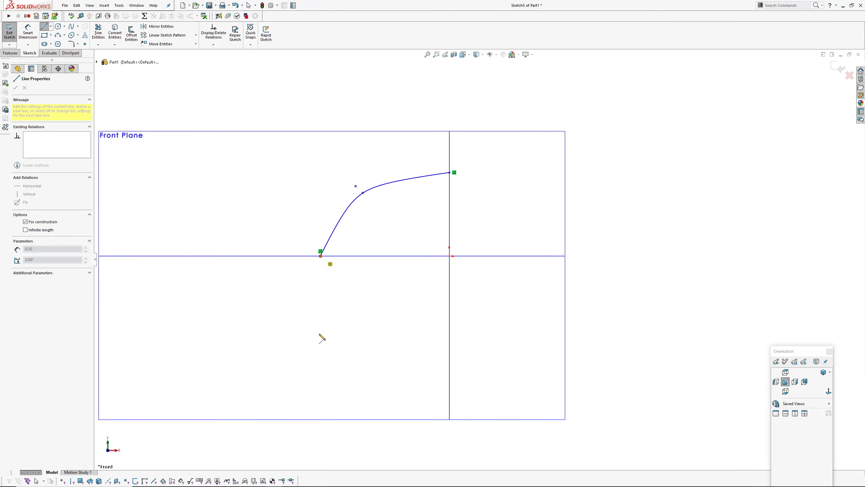
left_click(320, 340)
key("Escape")
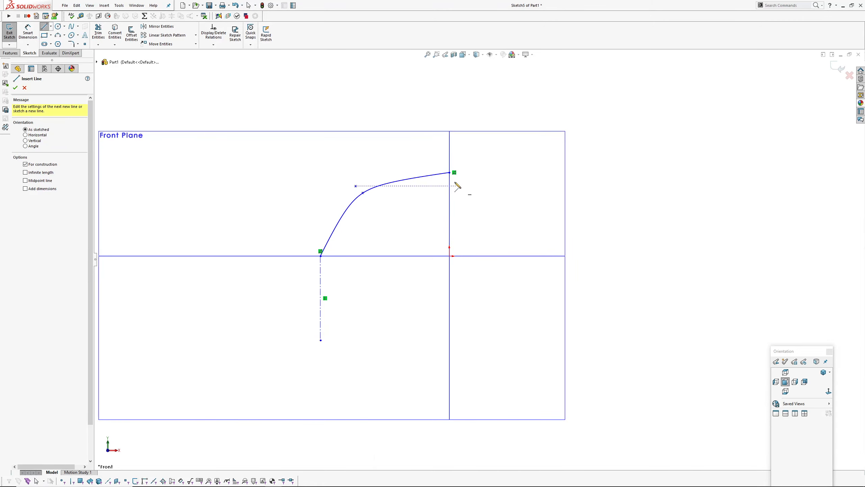
left_click(450, 173)
left_click(505, 172)
right_click(505, 173)
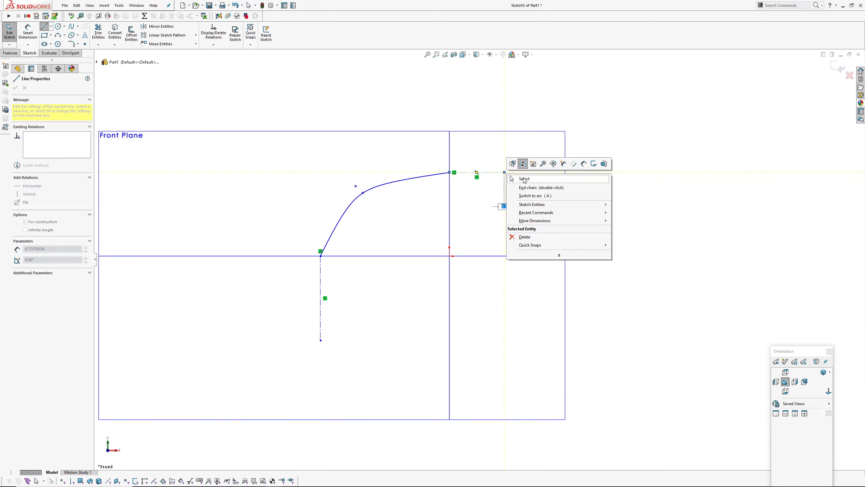
left_click(519, 176)
Step: Make the conic tangent to the horizontal and vertical construction lines at its ends
left_click(439, 174)
left_click(468, 174, "ctrl")
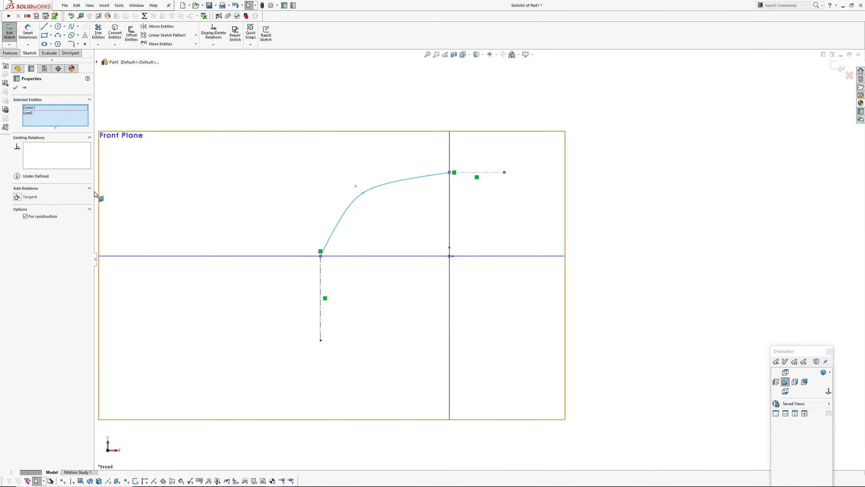
left_click(17, 197)
left_click(324, 248)
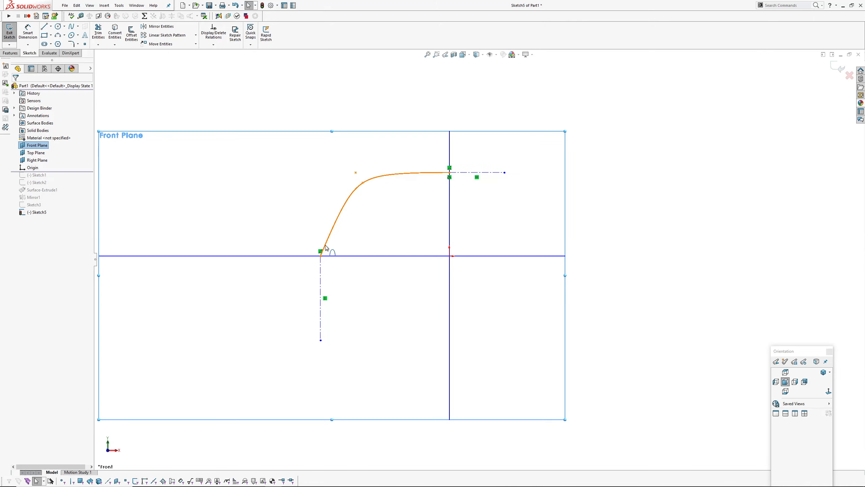
left_click(320, 276, "ctrl")
left_click(19, 198)
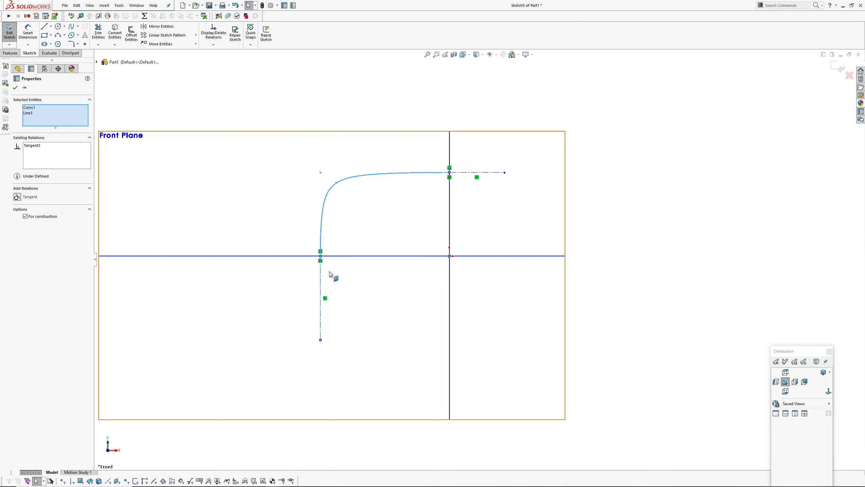
left_click(358, 256)
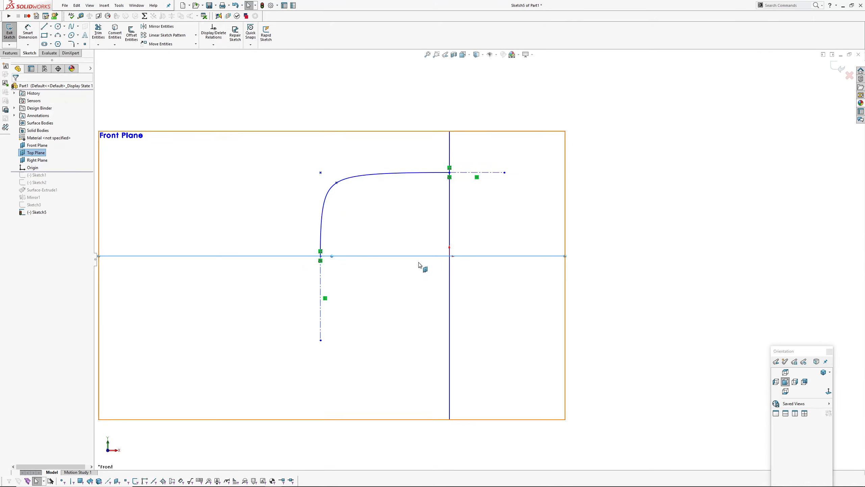
left_click(450, 210)
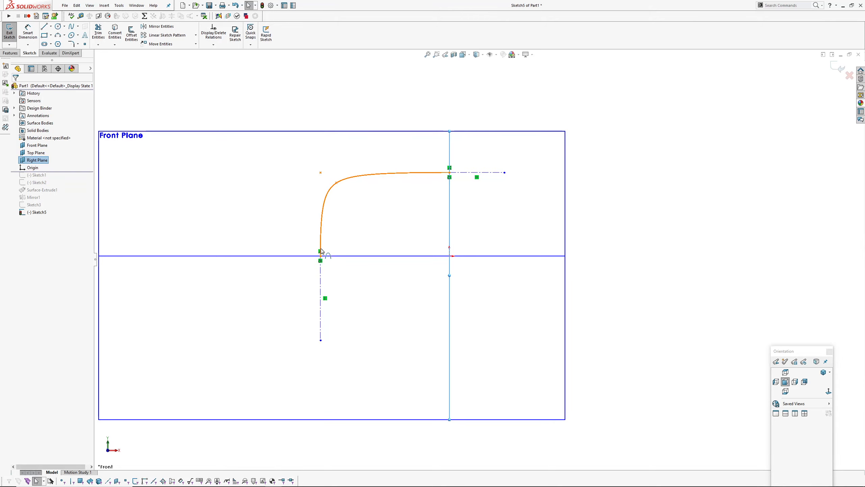
left_click(406, 209)
Step: Dimension the conic 50 mm wide and 30 mm high from the origin with a rho value of 0.65, and exit the sketch
middle_click_drag(407, 209, 400, 226, "ctrl")
left_click(27, 33)
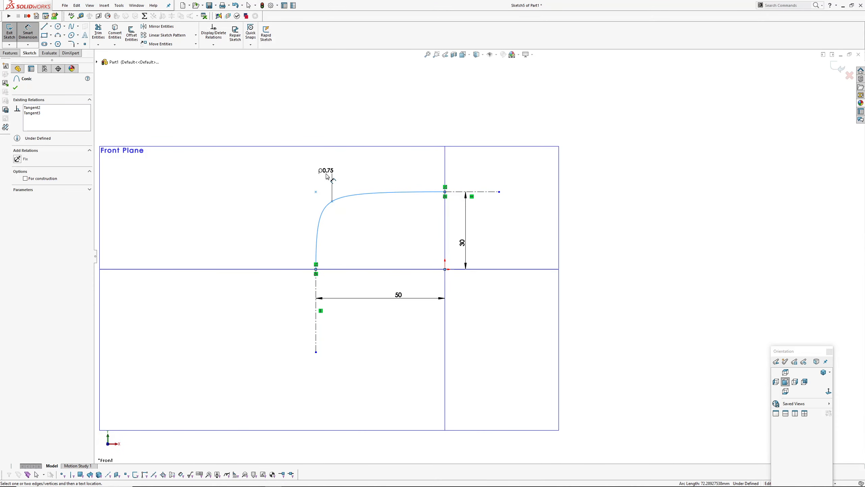
left_click(326, 176)
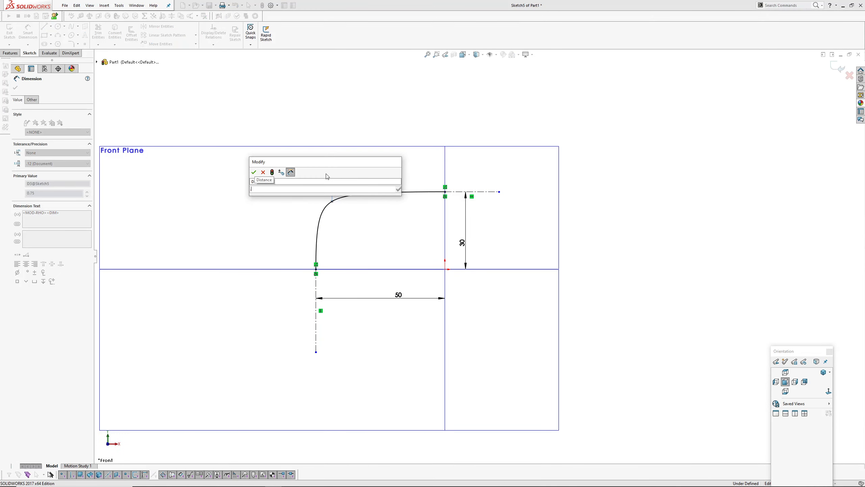
type(".65")
key("Return")
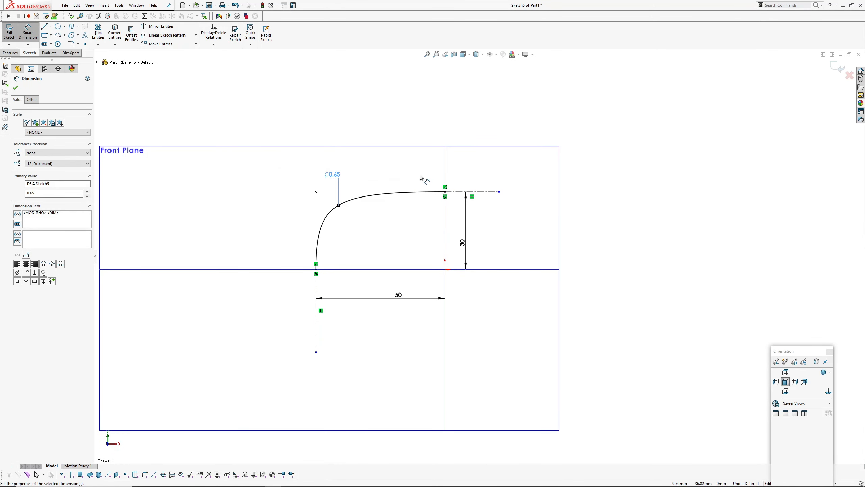
right_click(420, 177)
left_click(430, 180)
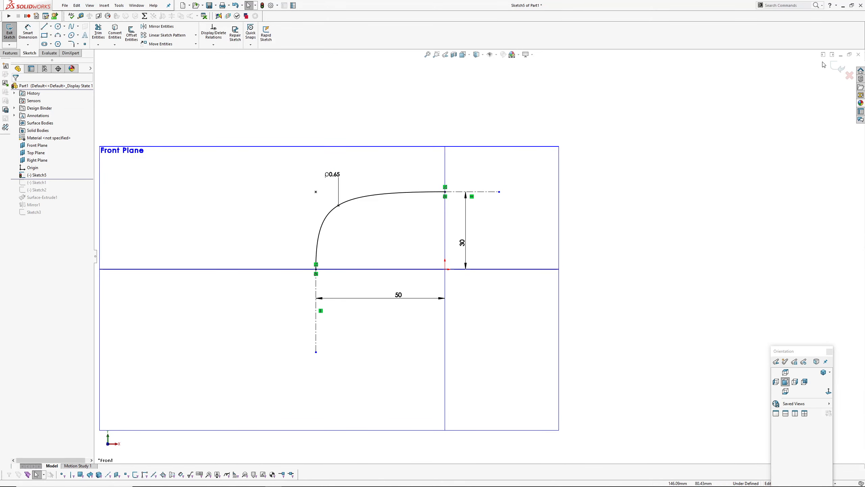
left_click(838, 67)
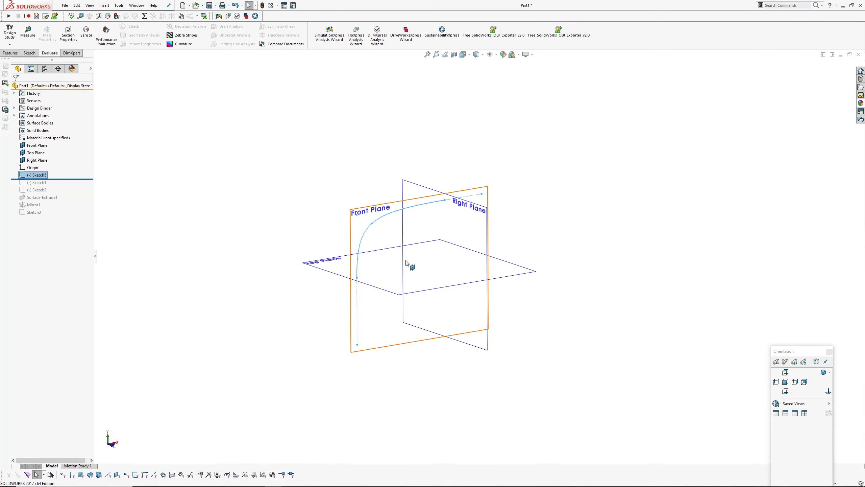
Step: Extrude the conic sketch as a surface and mirror it about the Right and Top Planes to form a closed ring
left_click(276, 132)
left_click(44, 175)
left_click(104, 6)
mouse_move(133, 68)
left_click(183, 68)
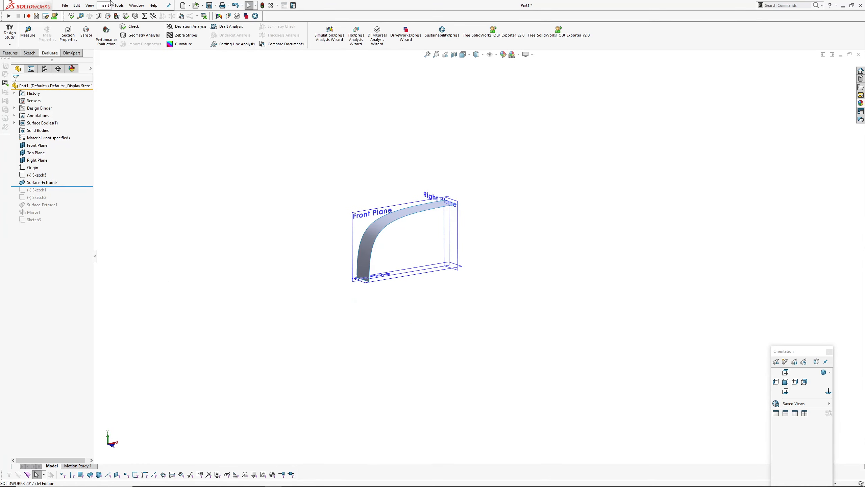
left_click(103, 5)
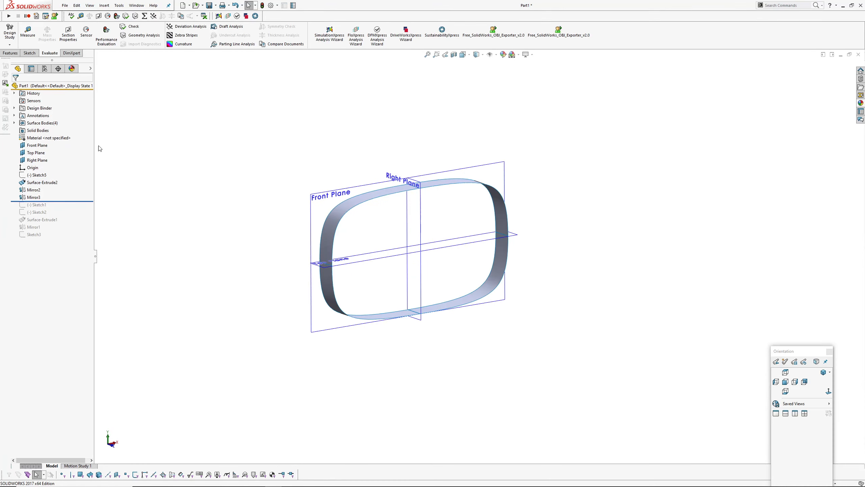
Step: Start a sketch on the Front Plane, convert the ring's four edge curves into it and show their curvature combs
left_click(33, 146)
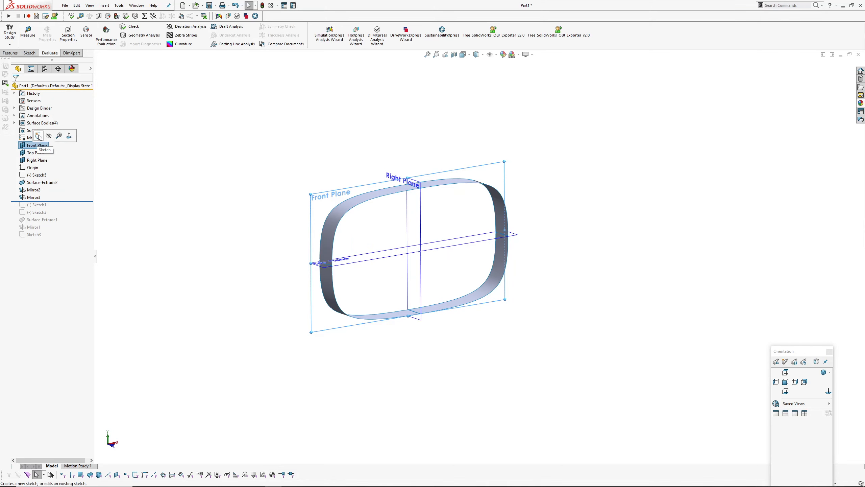
left_click(38, 135)
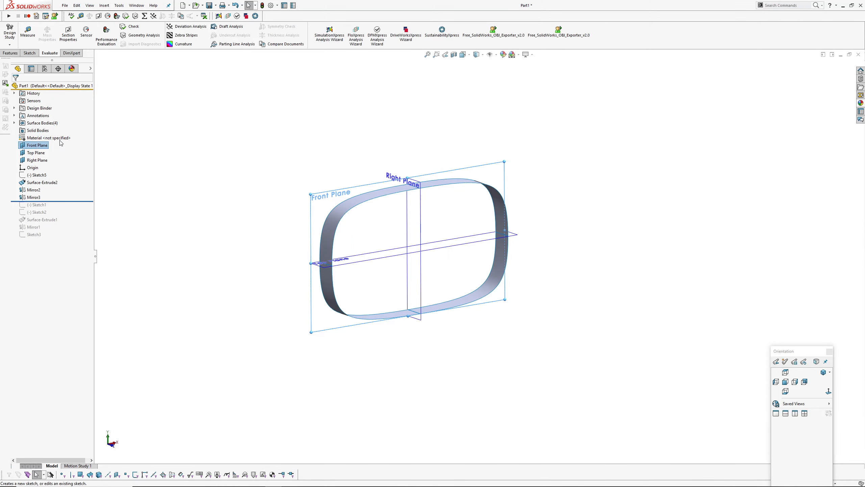
left_click(469, 295)
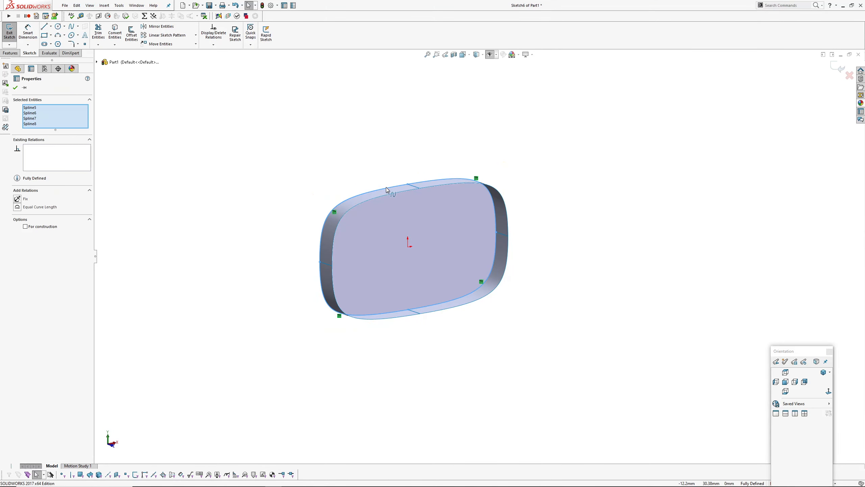
right_click(387, 190)
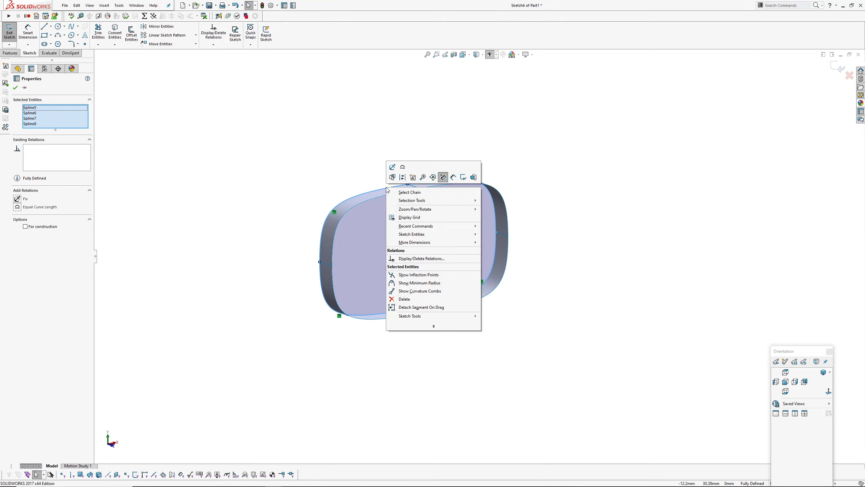
left_click(405, 289)
left_click(245, 228)
Step: Examine the curvature combs where the mirrored conic segments meet at the ring's seams
middle_click_drag(259, 225, 342, 226)
scroll(431, 193, "down", 3)
middle_click_drag(487, 214, 549, 141, "ctrl")
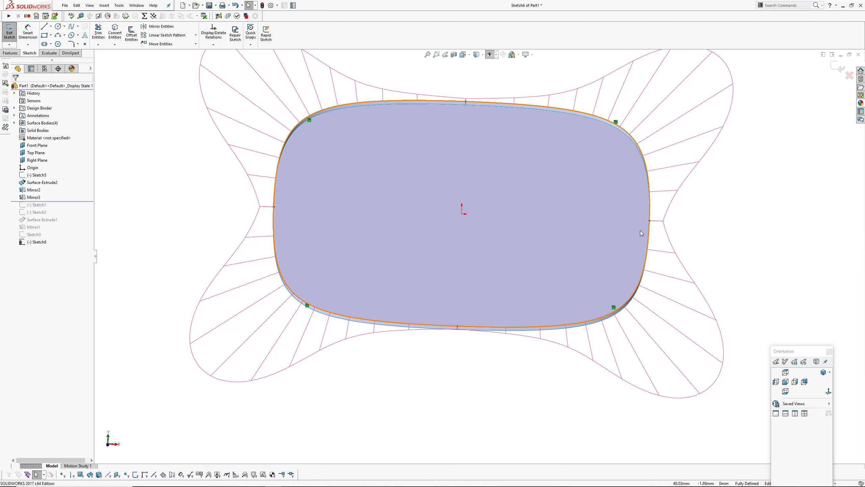
scroll(627, 230, "up", 3)
mouse_move(465, 238)
middle_mouse_down("ctrl")
mouse_move(444, 246)
mouse_move(459, 247)
middle_mouse_up("ctrl")
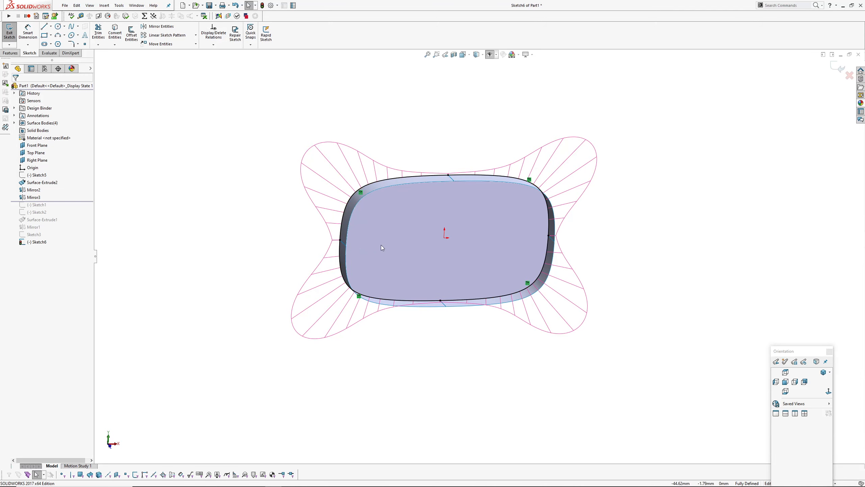
middle_click_drag(382, 245, 430, 199)
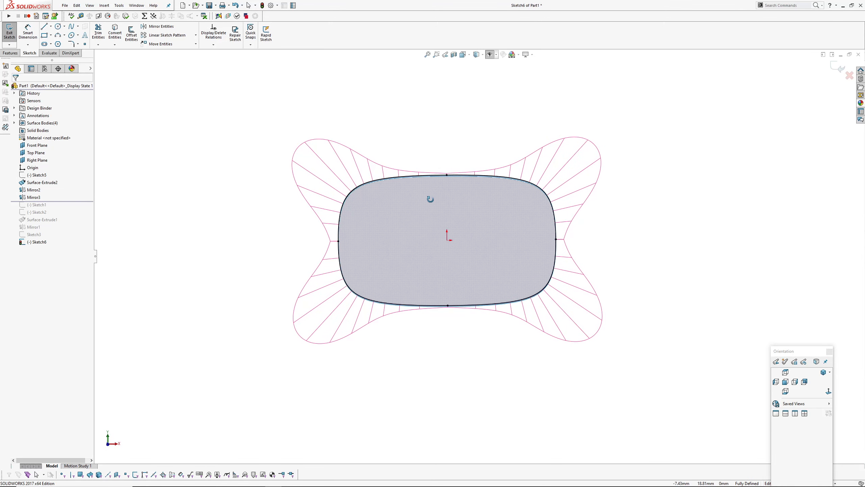
middle_click_drag(530, 207, 527, 179, "ctrl")
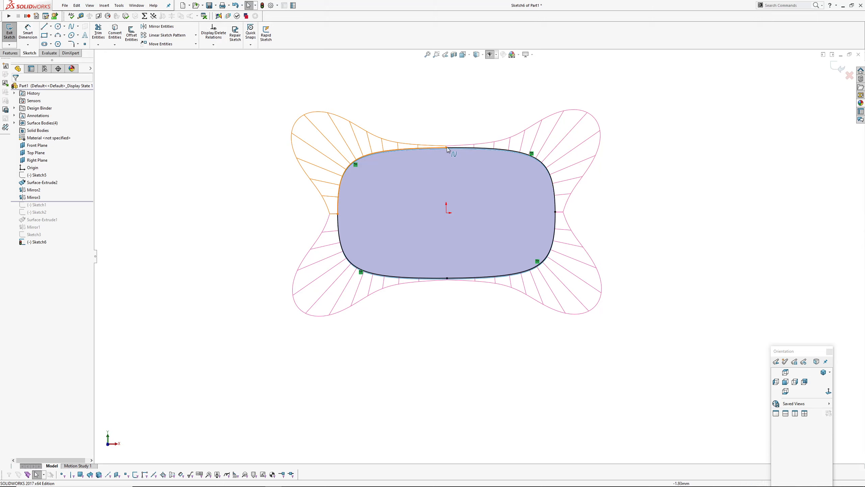
middle_click_drag(436, 120, 436, 147, "ctrl")
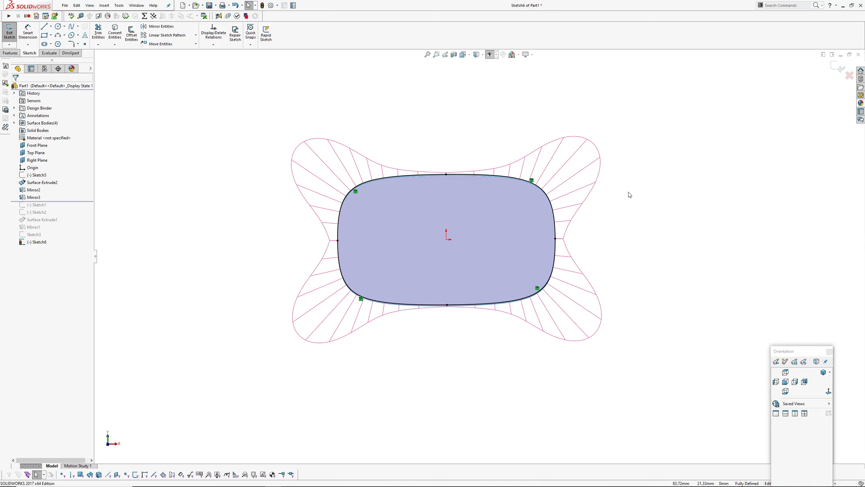
Step: Display Zebra Stripes on the ring surfaces and examine how the stripes flow across the mirrored seams
mouse_move(423, 187)
middle_mouse_down()
mouse_move(440, 202)
mouse_move(453, 186)
mouse_move(439, 167)
mouse_move(446, 159)
middle_mouse_up()
mouse_move(436, 303)
middle_mouse_down()
mouse_move(434, 284)
mouse_move(466, 341)
middle_mouse_up()
key("z")
scroll(452, 198, "down", 2)
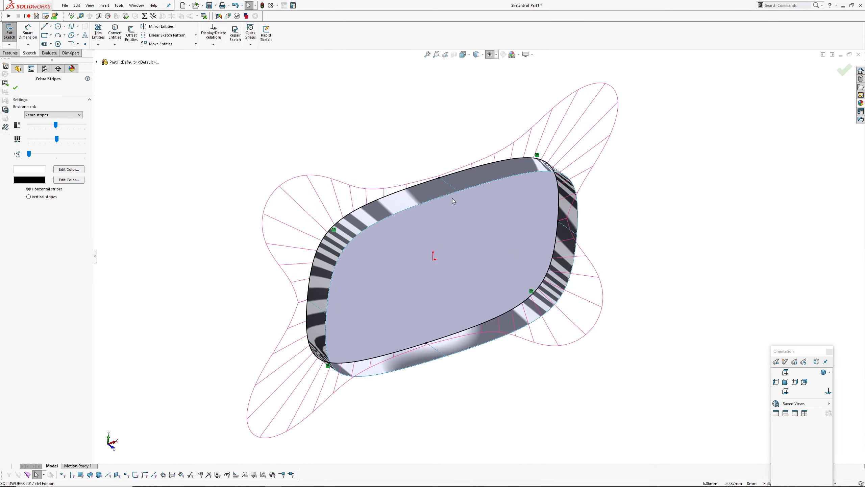
mouse_move(452, 197)
middle_mouse_down()
mouse_move(394, 154)
mouse_move(525, 317)
mouse_move(585, 218)
mouse_move(494, 199)
mouse_move(468, 241)
mouse_move(506, 242)
middle_mouse_up()
middle_click_drag(504, 247, 367, 303)
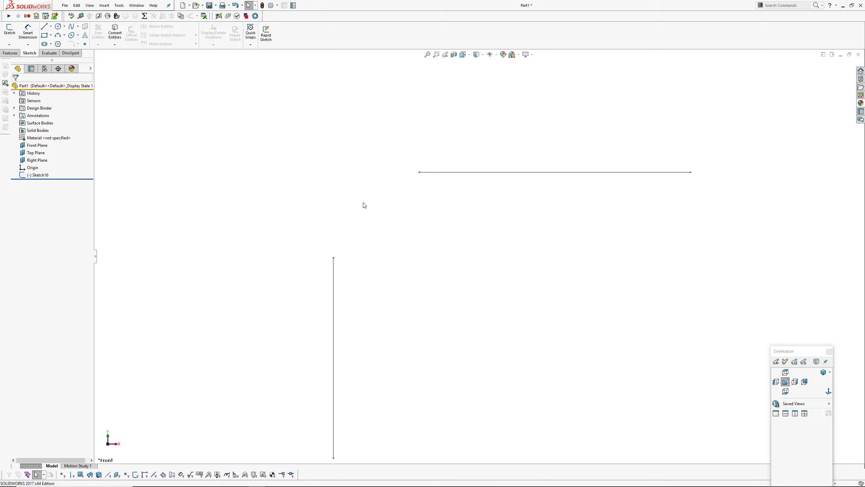
left_click(79, 27)
left_click(84, 35)
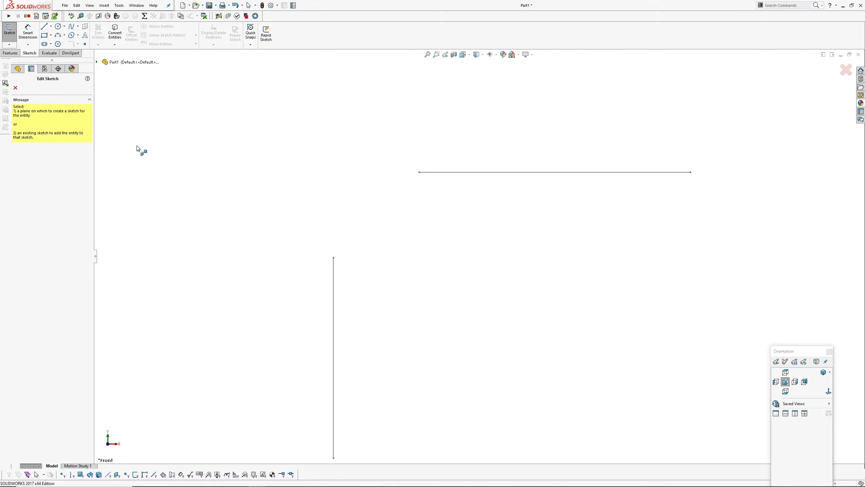
left_click(15, 89)
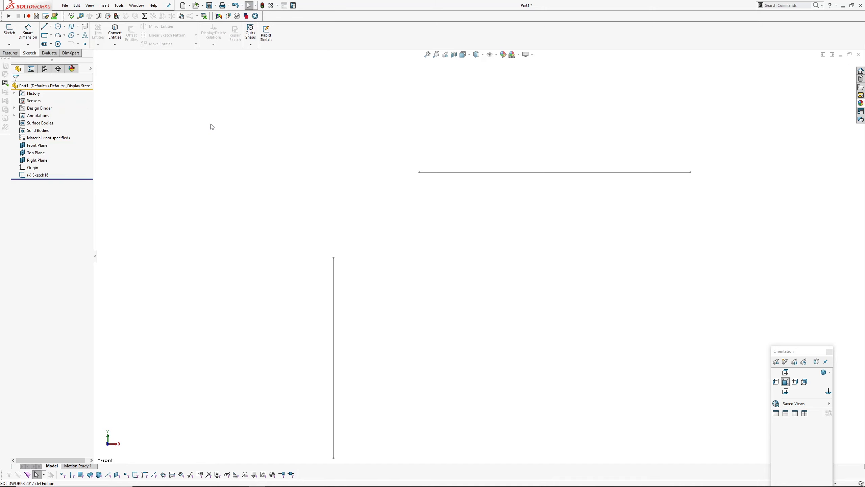
Step: Start a new sketch on the Front Plane and begin a Bezier style spline near the free end of the horizontal line
left_click(36, 147)
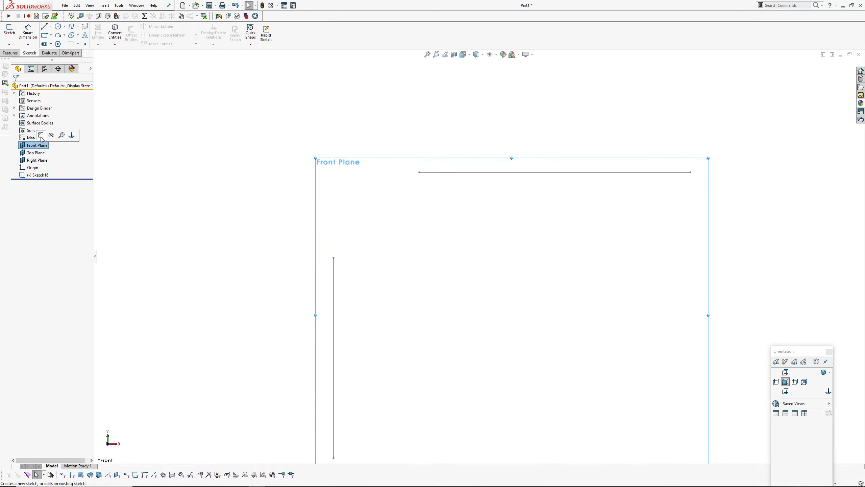
left_click(42, 140)
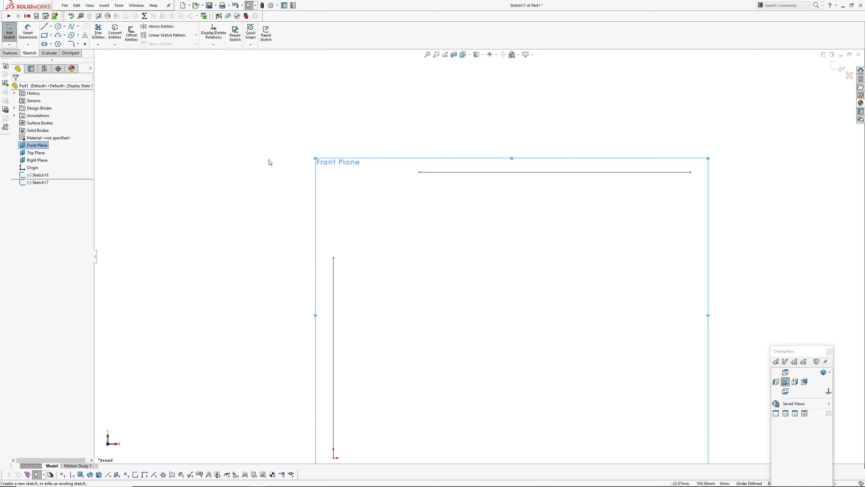
left_click(78, 27)
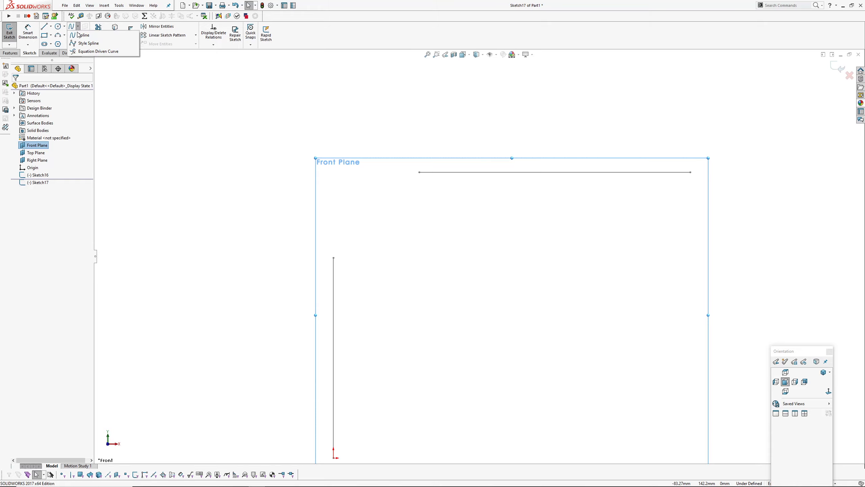
left_click(93, 46)
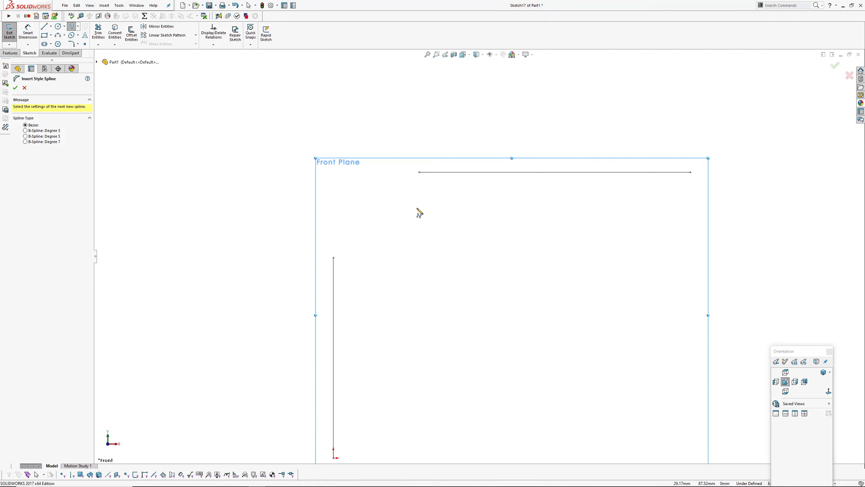
scroll(419, 213, "down", 3)
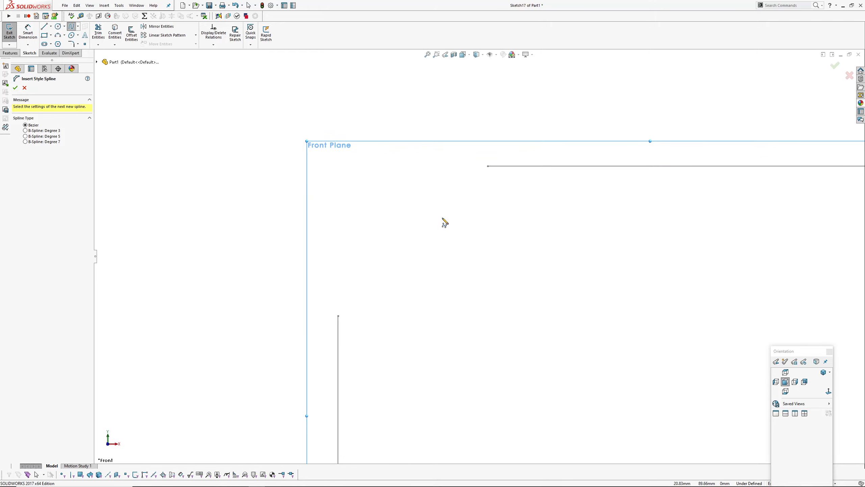
scroll(444, 223, "down", 1)
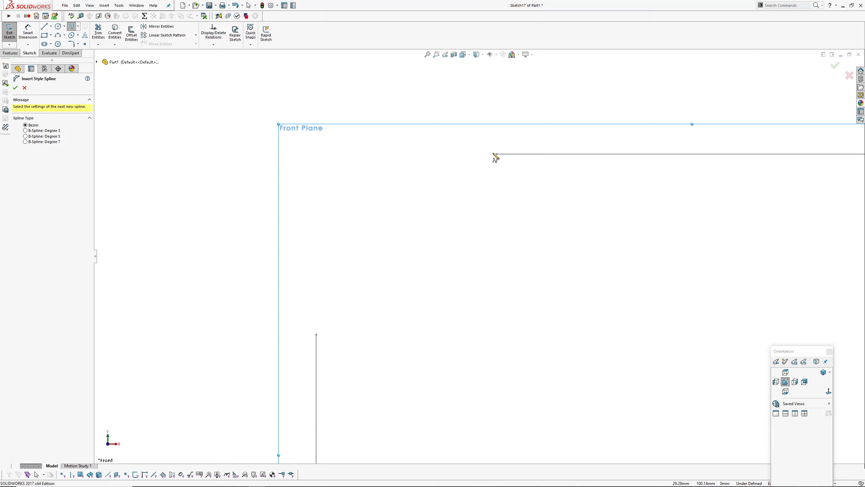